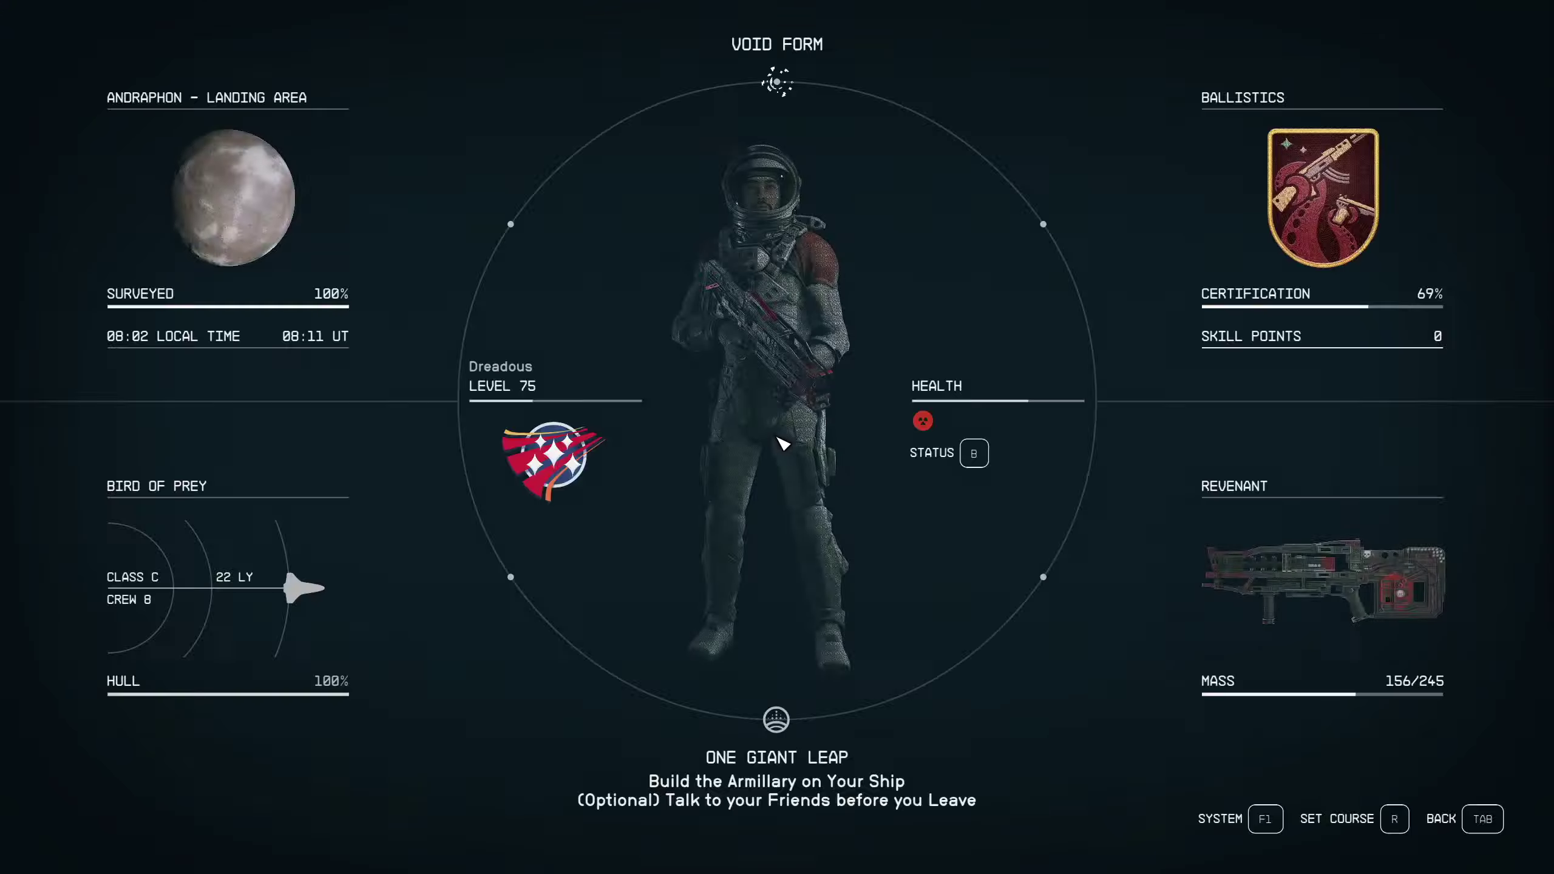
# Examine the artifacts in the inventory's Misc category, from Artifact Delta to Artifact Xi, and return to the game
pyautogui.click(1004, 563)
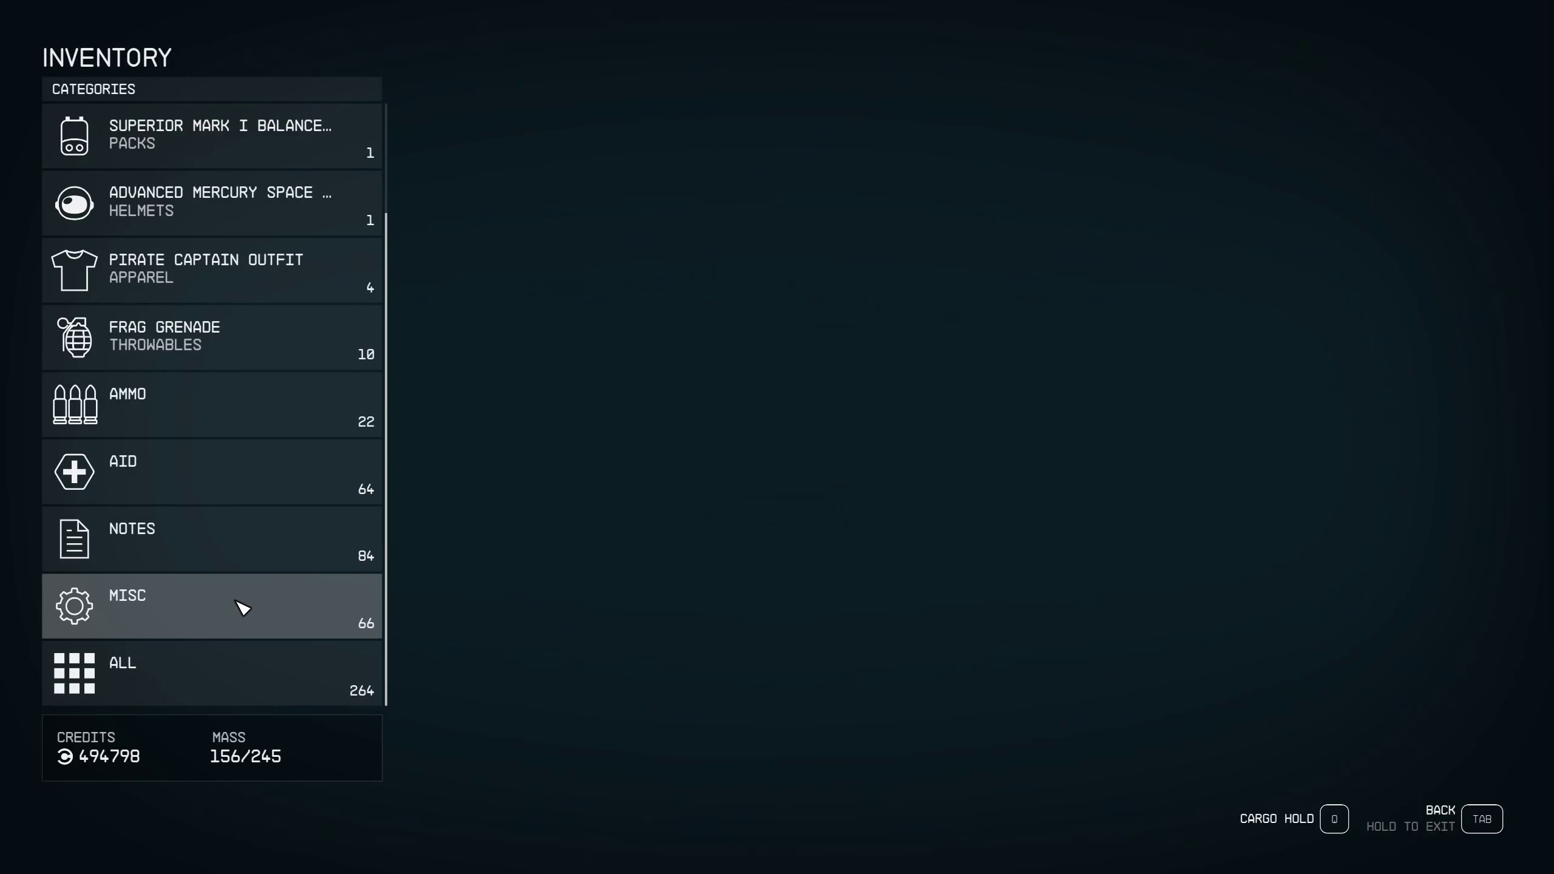
pyautogui.click(247, 608)
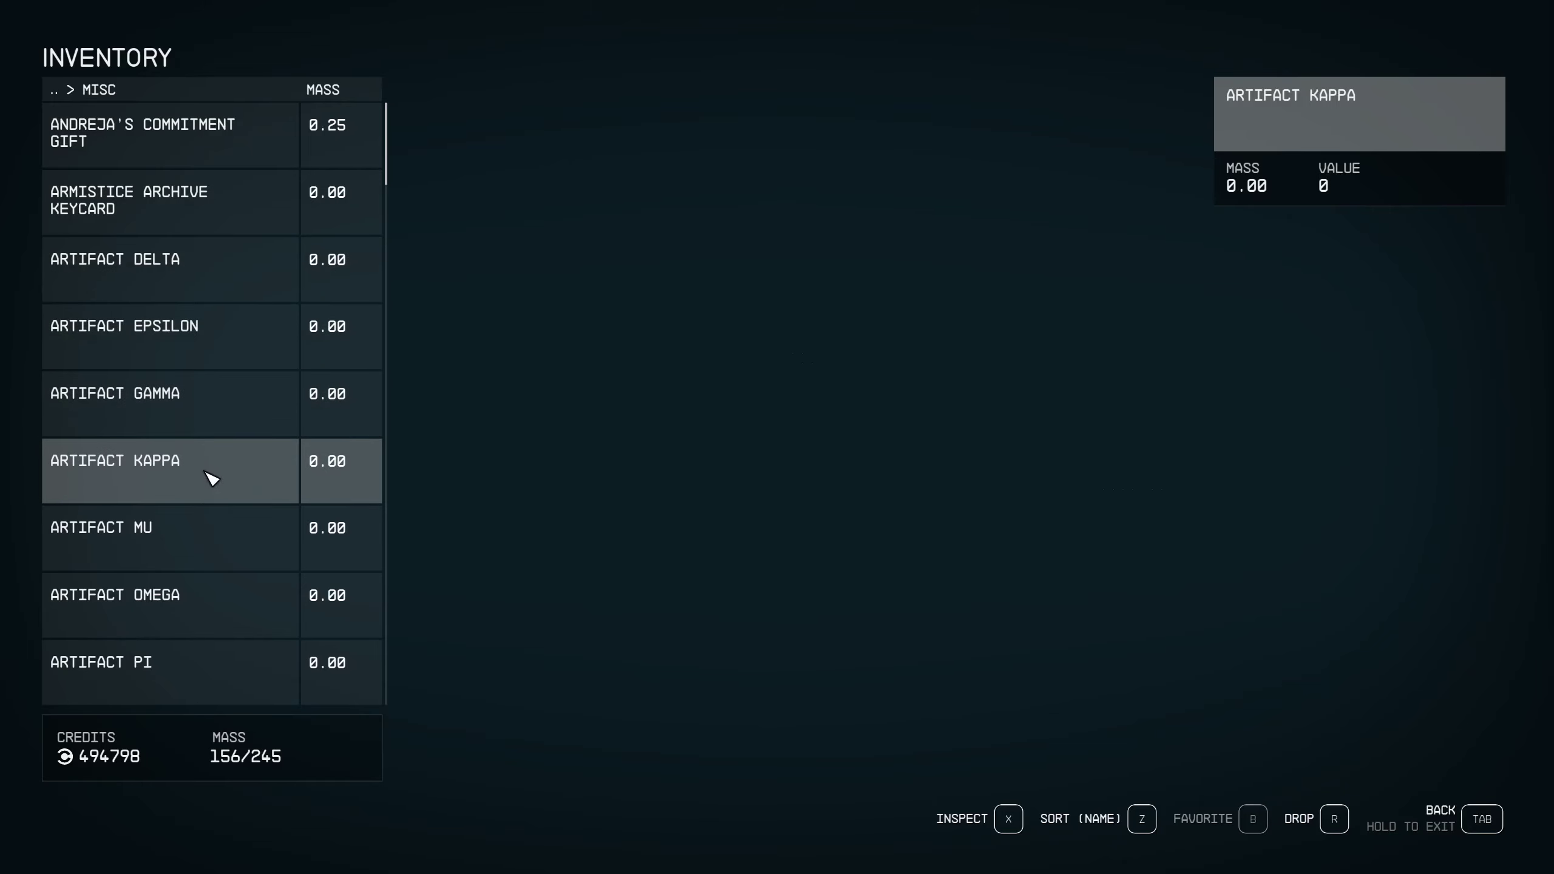
pyautogui.scroll(-1, 213, 490)
pyautogui.scroll(-1, 221, 536)
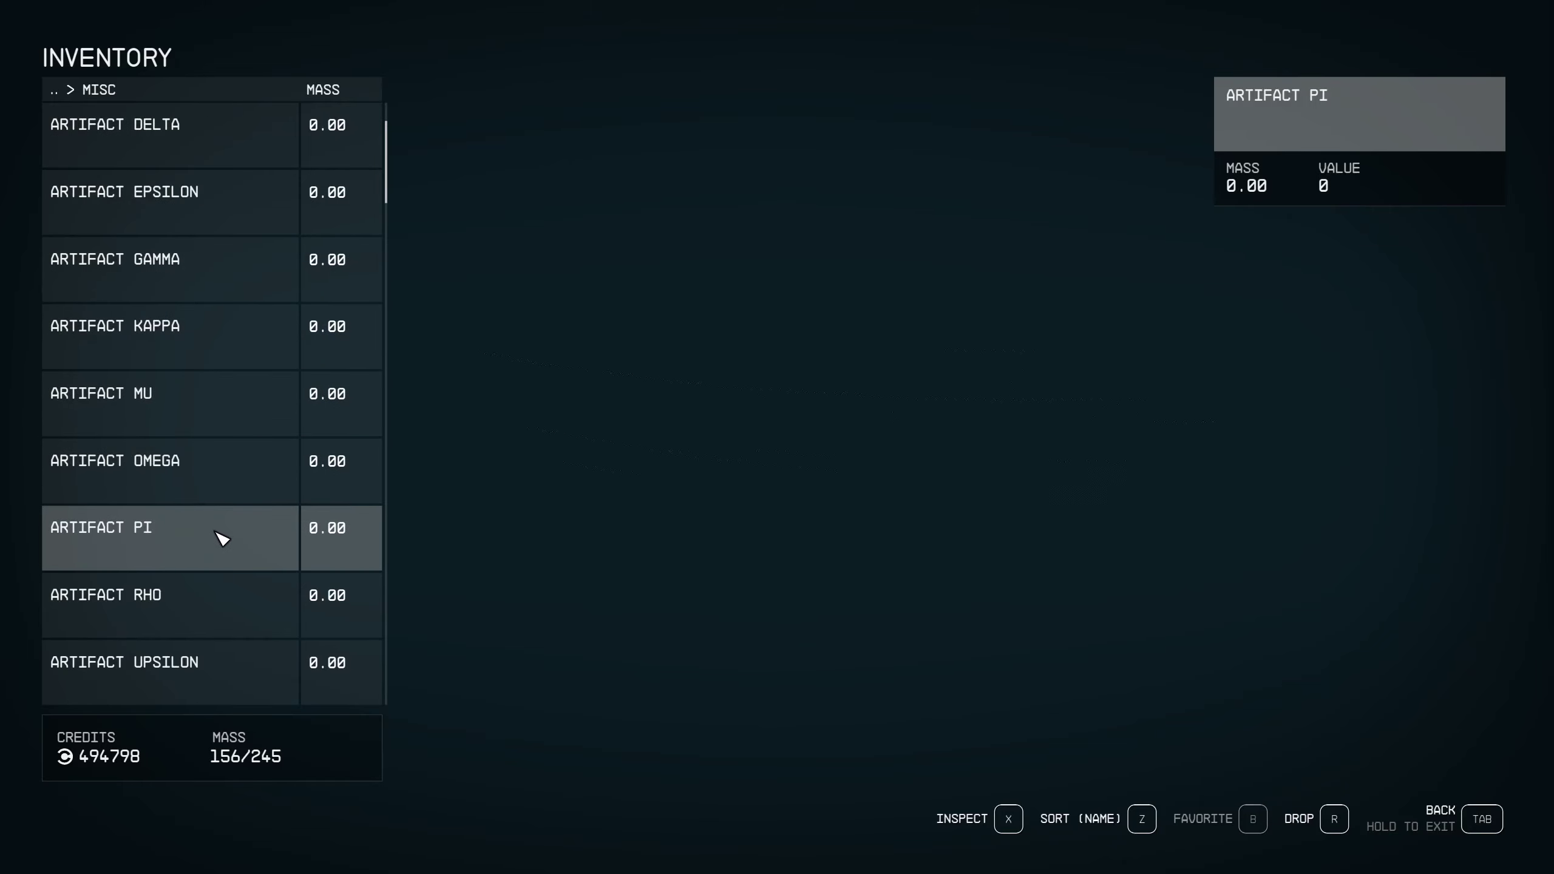
pyautogui.scroll(-1, 222, 541)
pyautogui.scroll(-1, 226, 543)
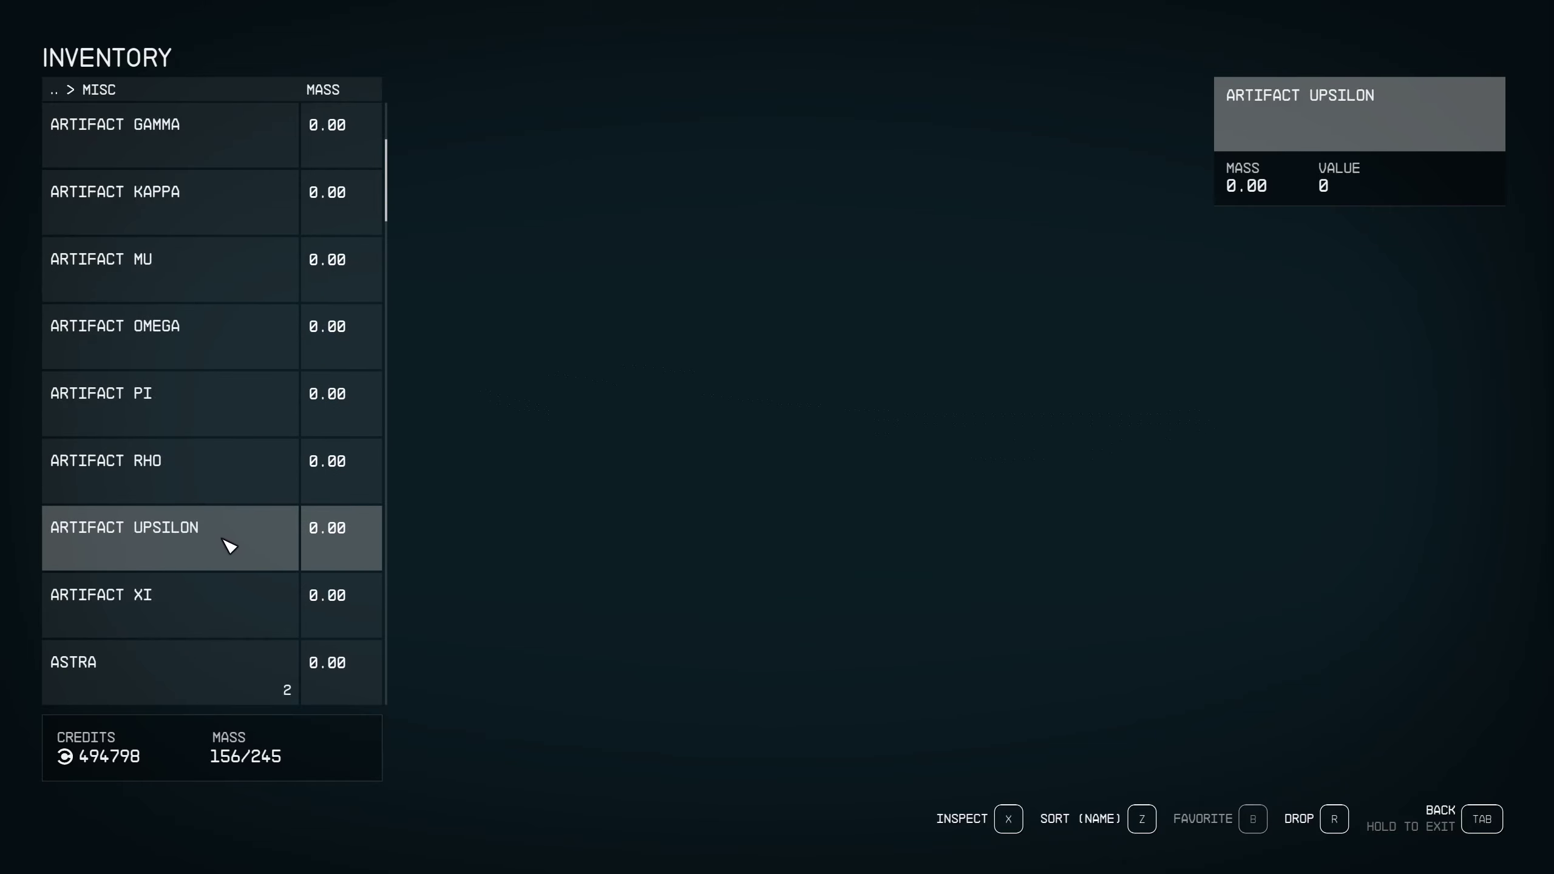
pyautogui.scroll(-1, 230, 546)
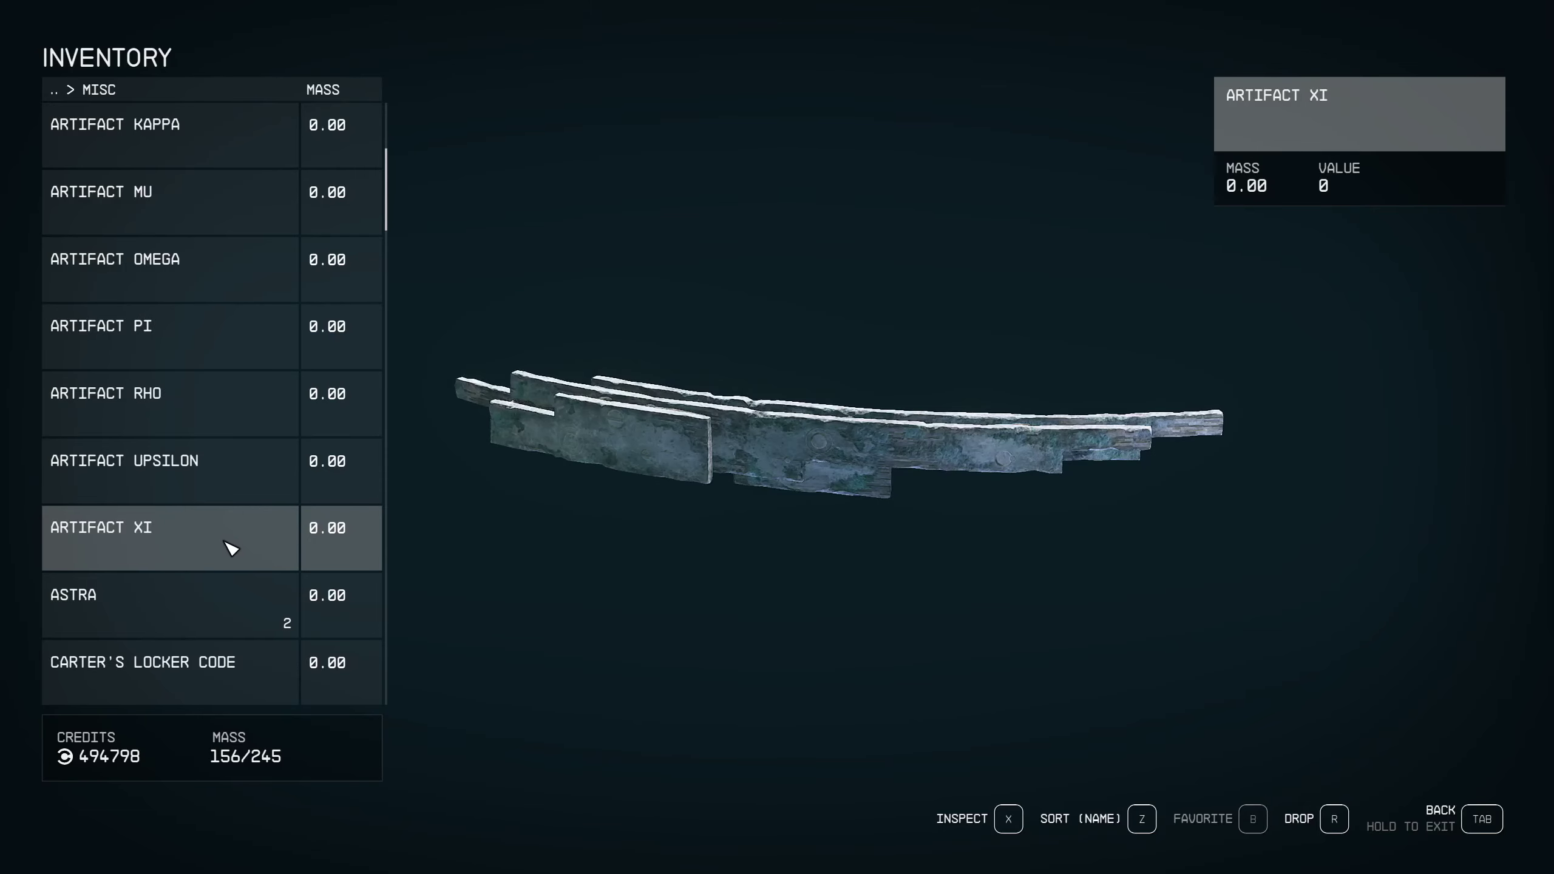
pyautogui.scroll(5, 232, 549)
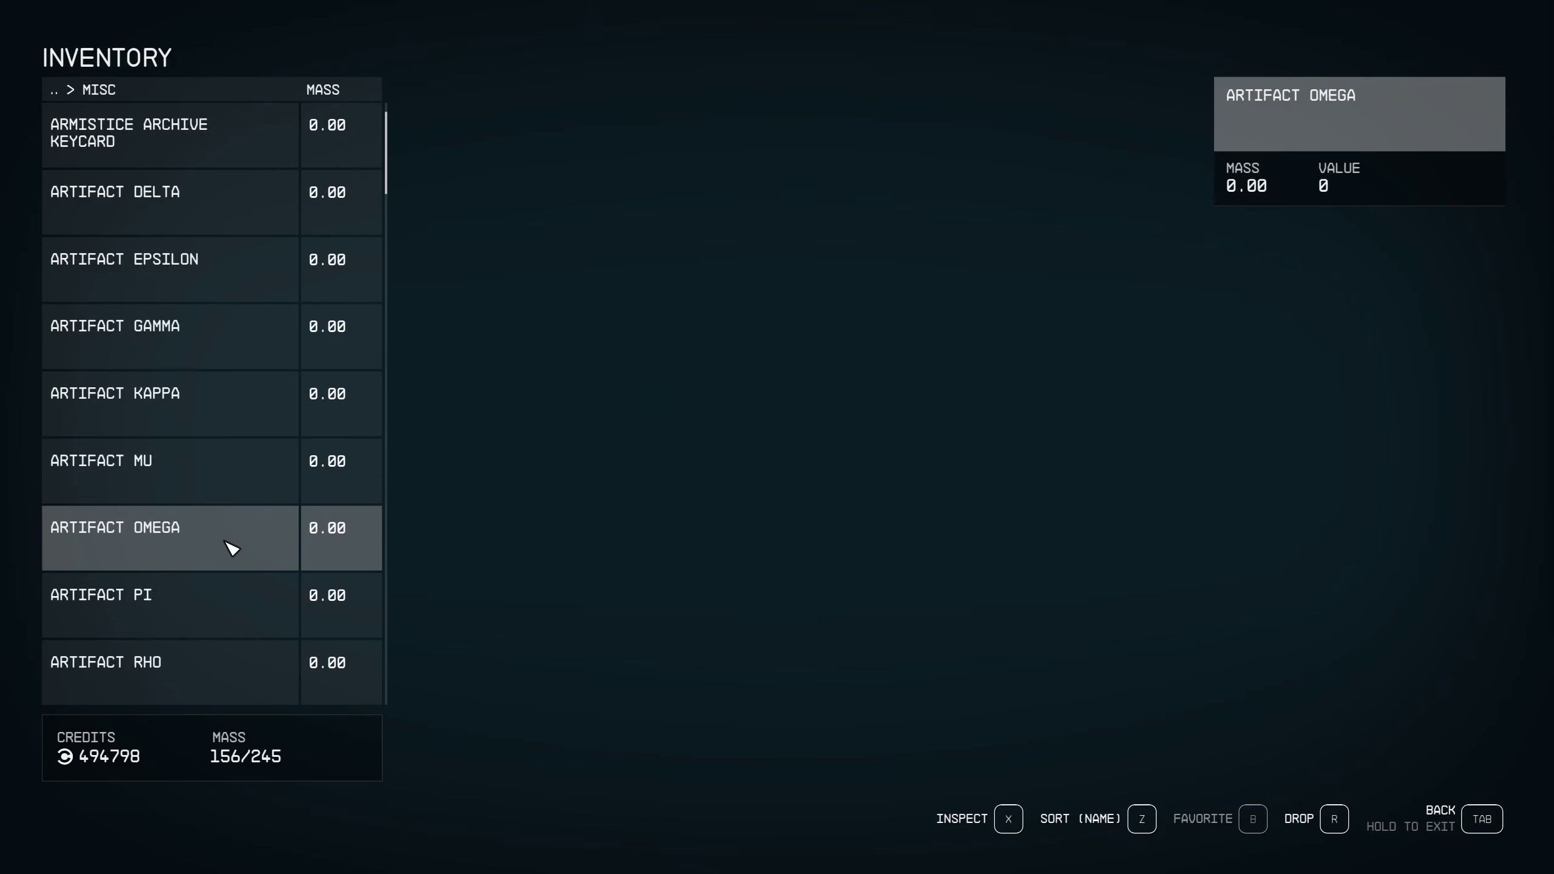
pyautogui.click(1486, 831)
pyautogui.click(1485, 831)
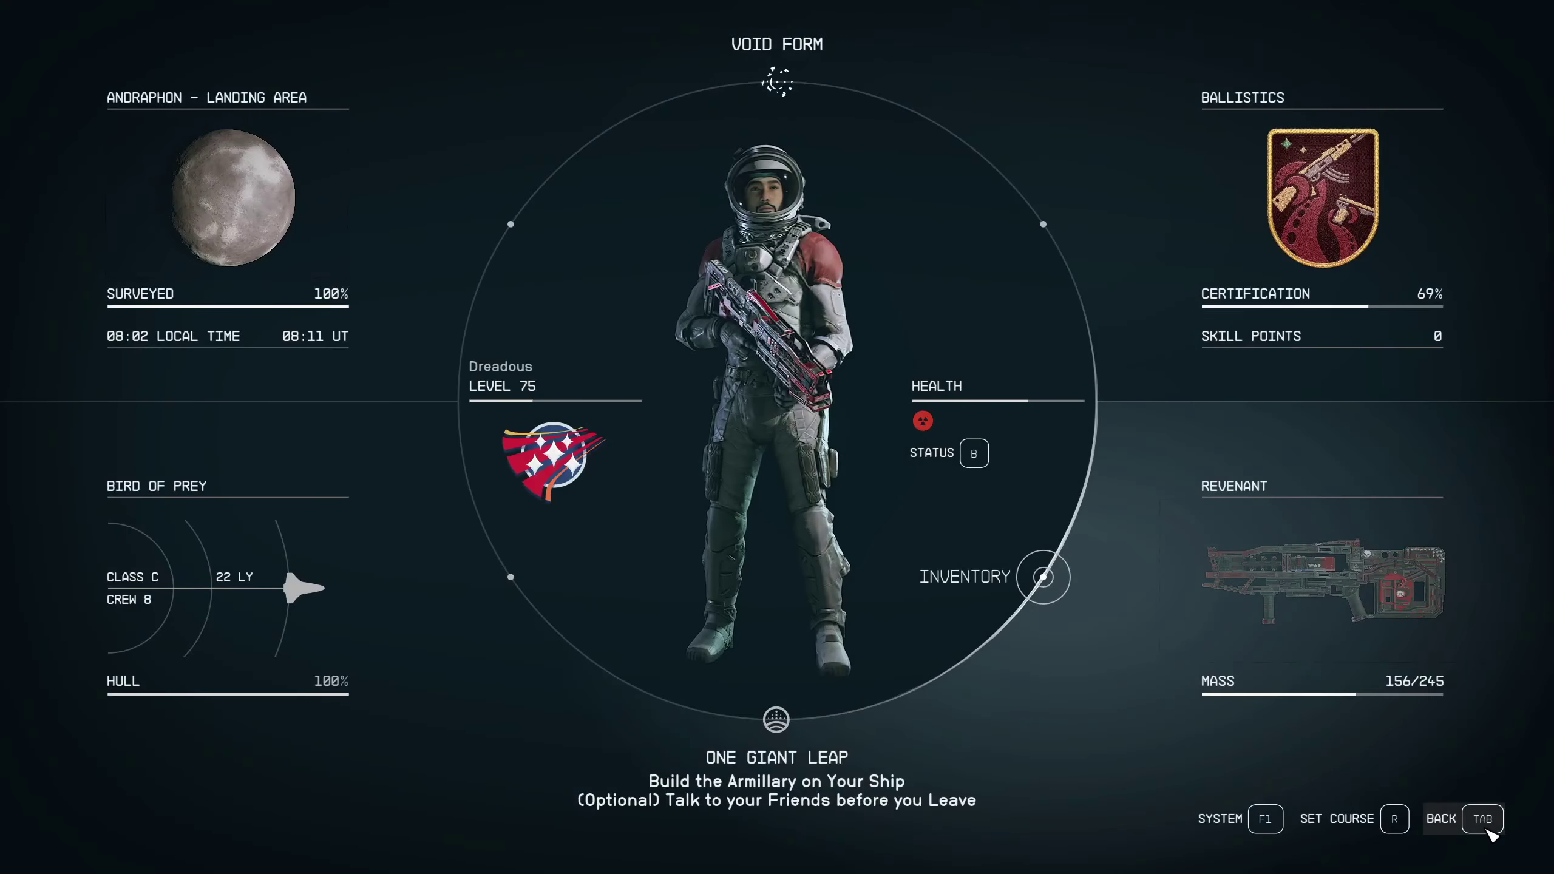
pyautogui.click(1486, 831)
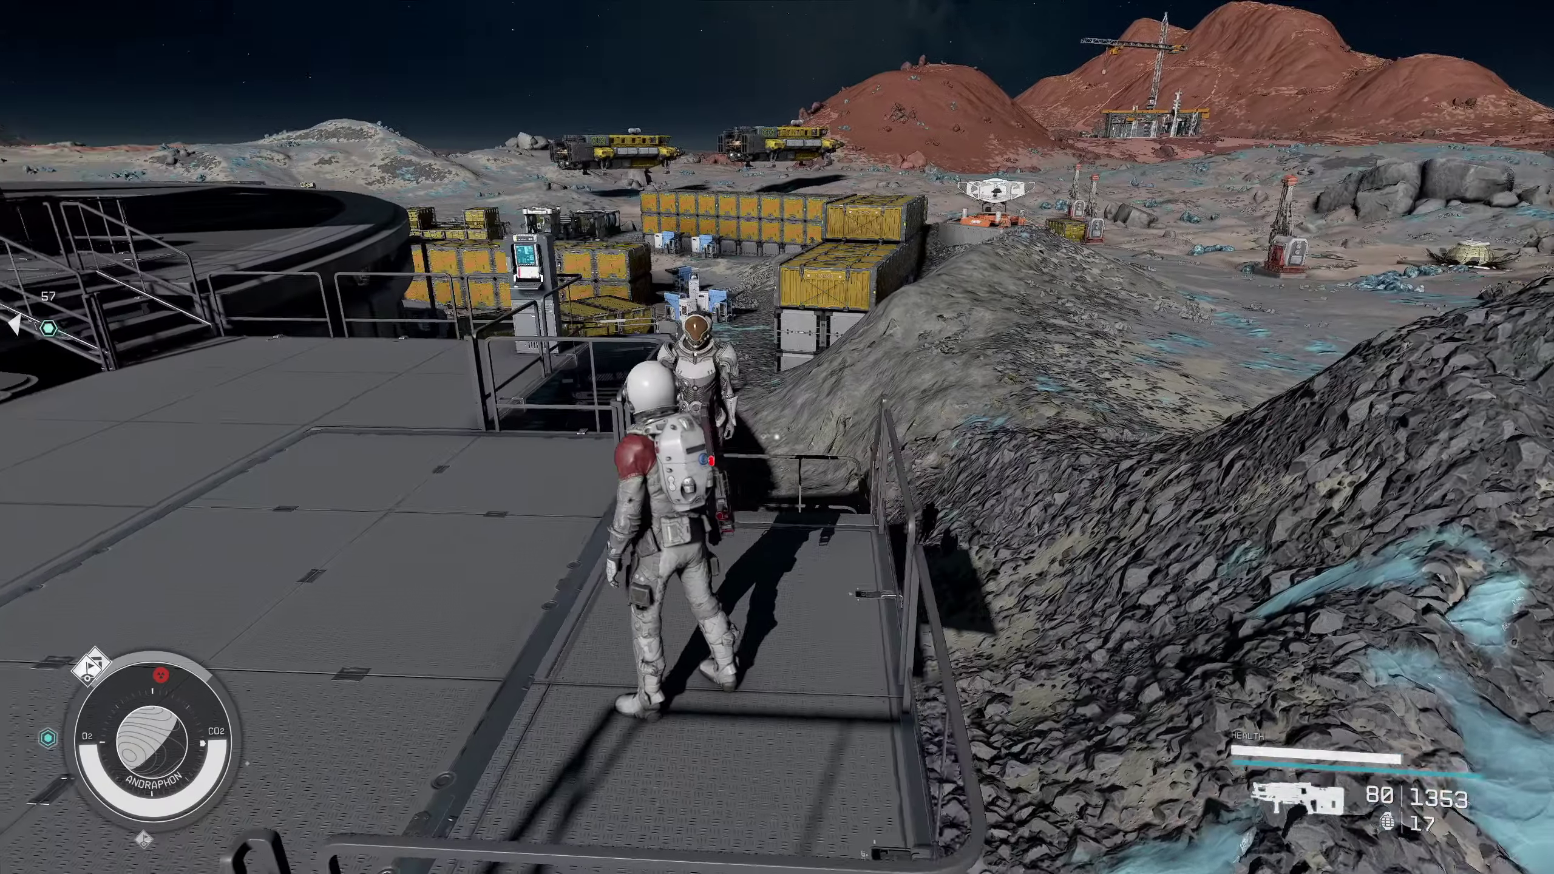
# Acknowledge the Starborn message and choose the traits Neon Street Rat, Alien DNA and Hero Worshipped
pyautogui.moveTo(777, 437)
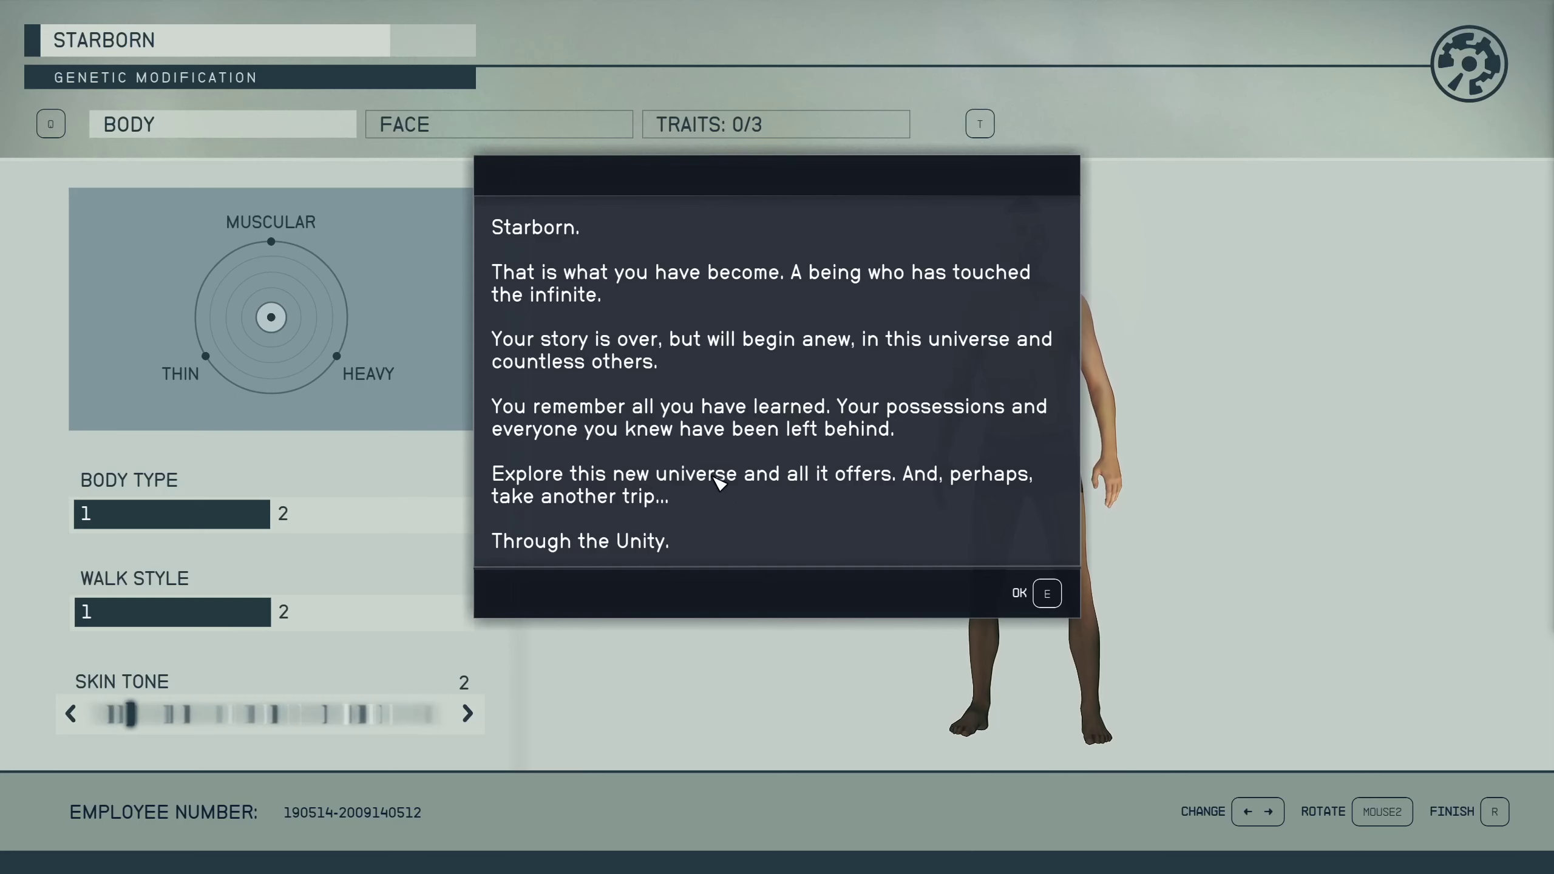
pyautogui.press('e')
pyautogui.press('q')
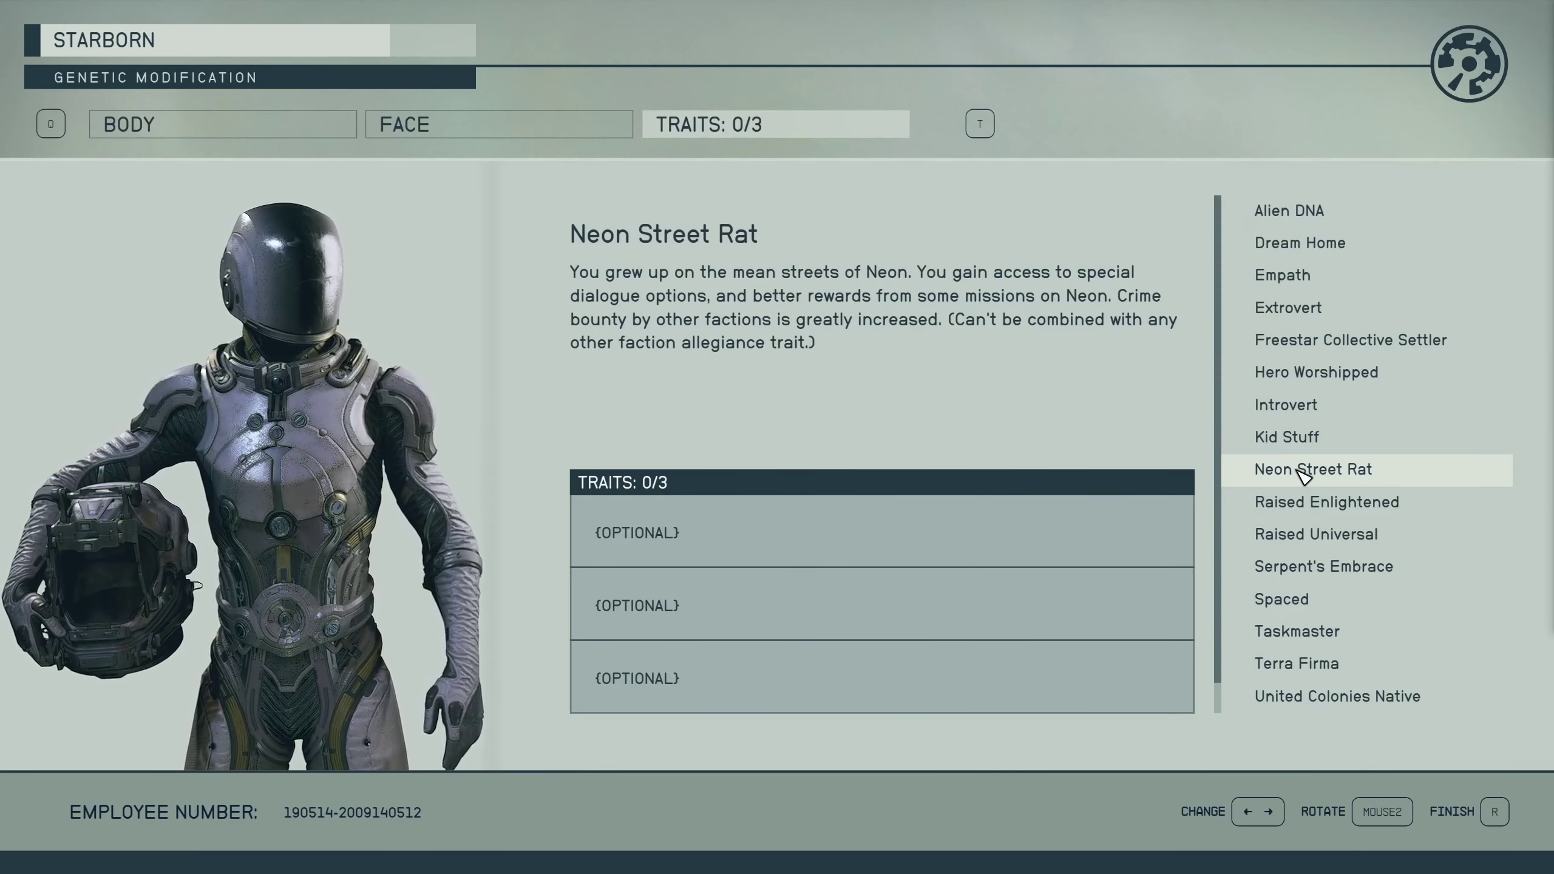
pyautogui.click(1303, 475)
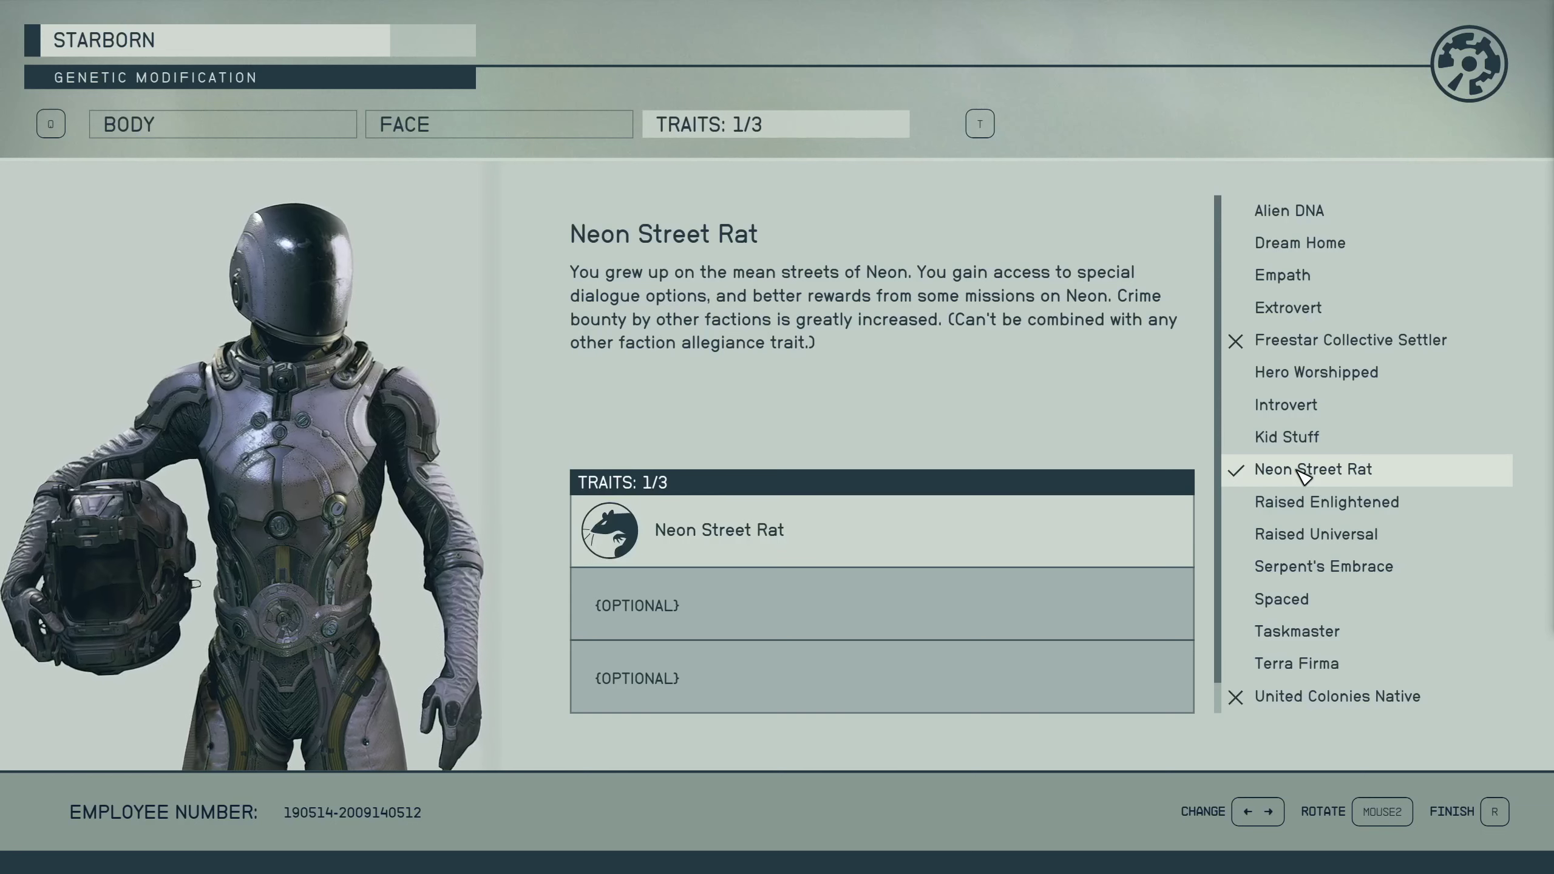
pyautogui.click(1305, 215)
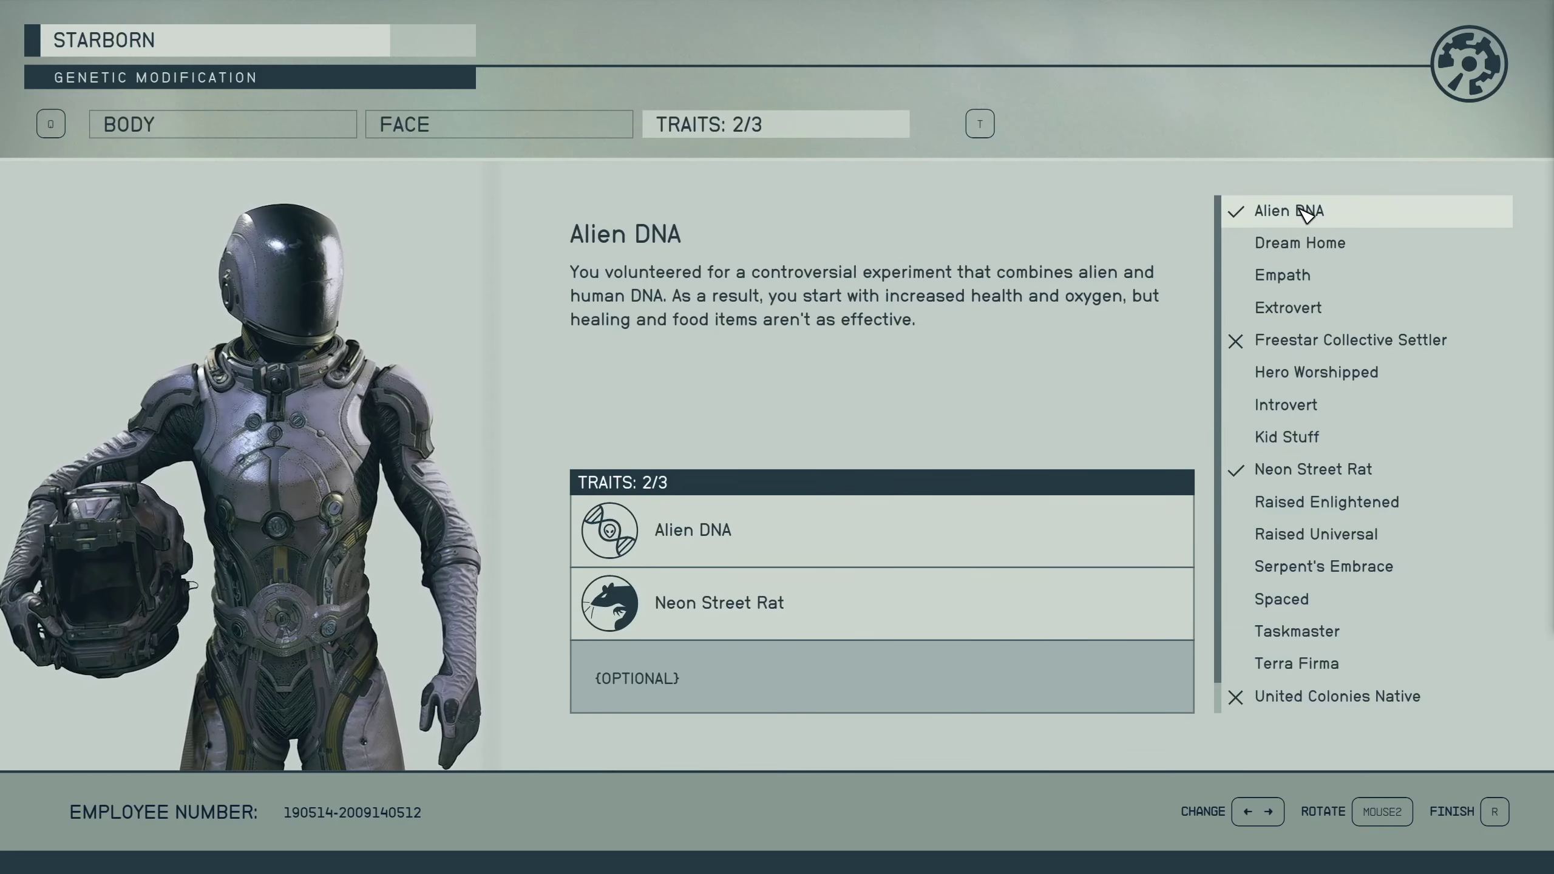
pyautogui.click(1300, 380)
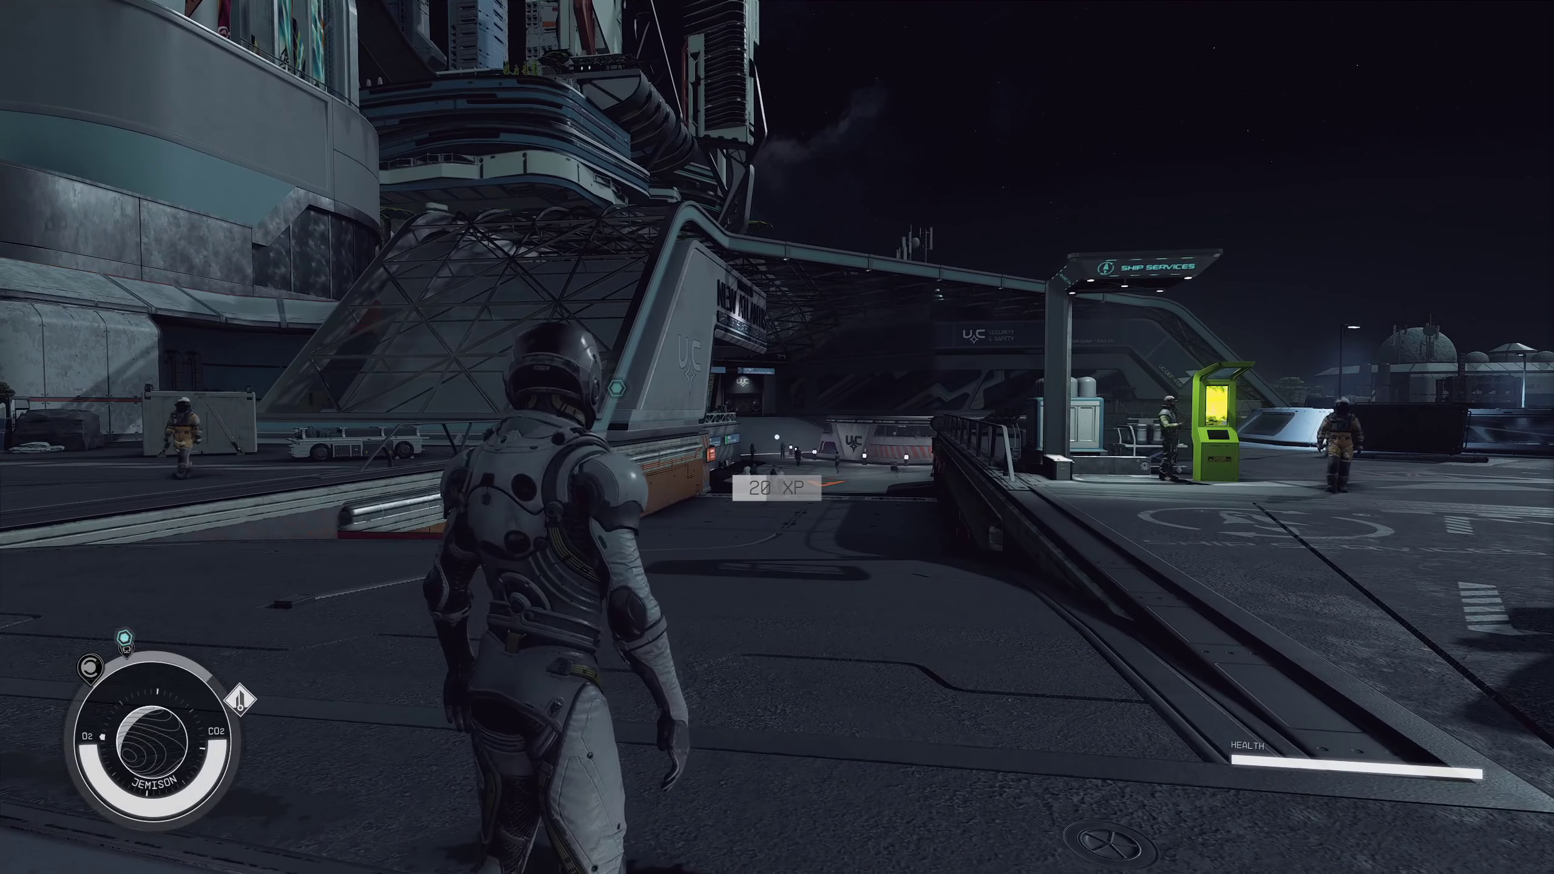
# Check the Starborn Spacesuit Astra among the new inventory items and return to the game
pyautogui.press('Tab')
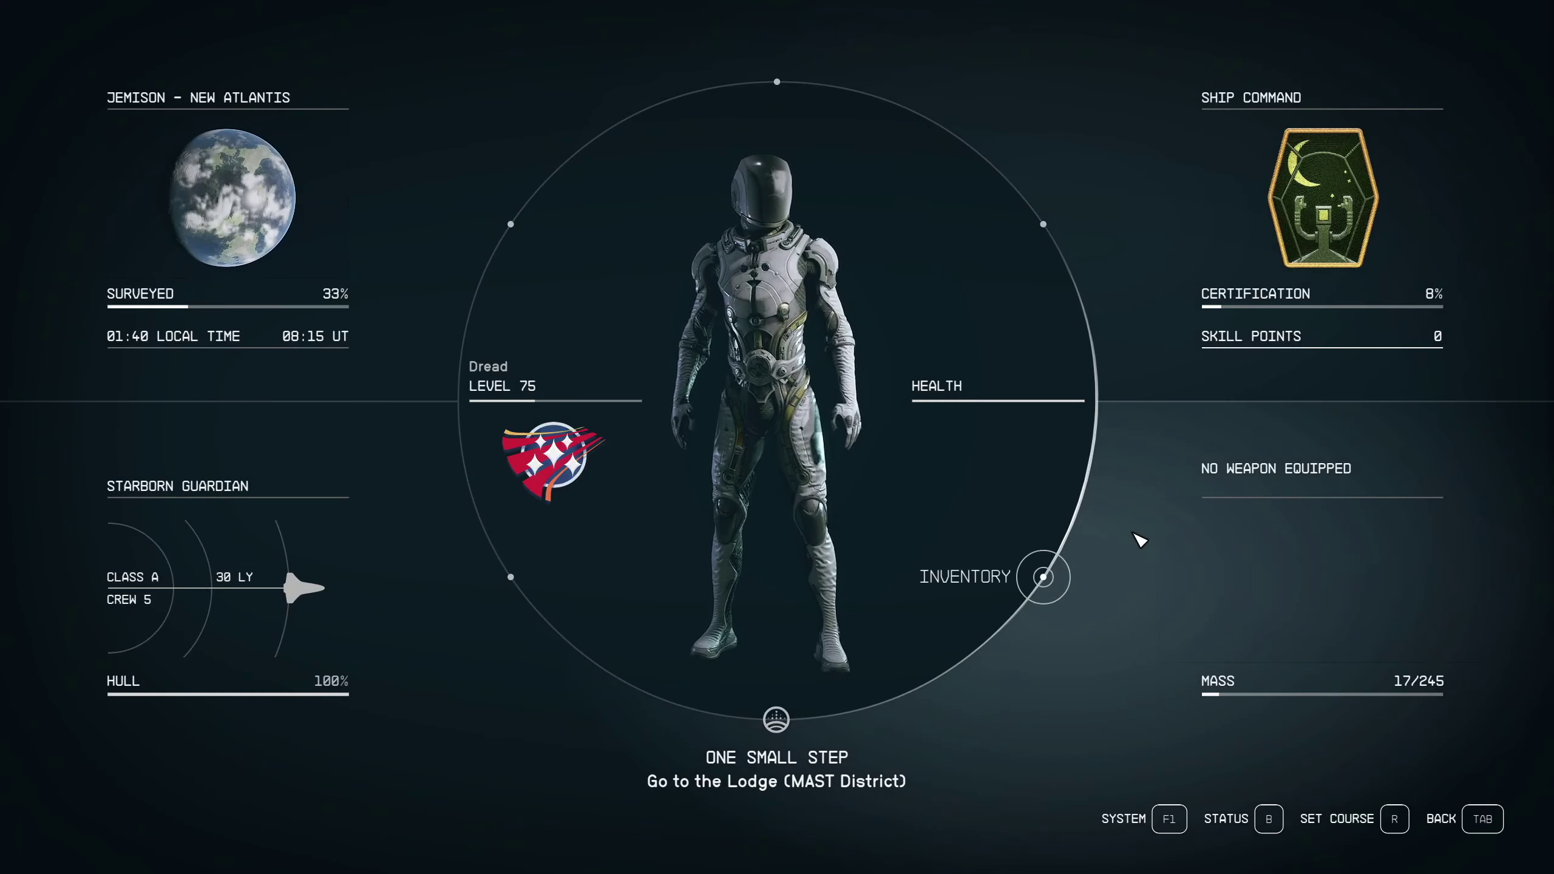
pyautogui.press('i')
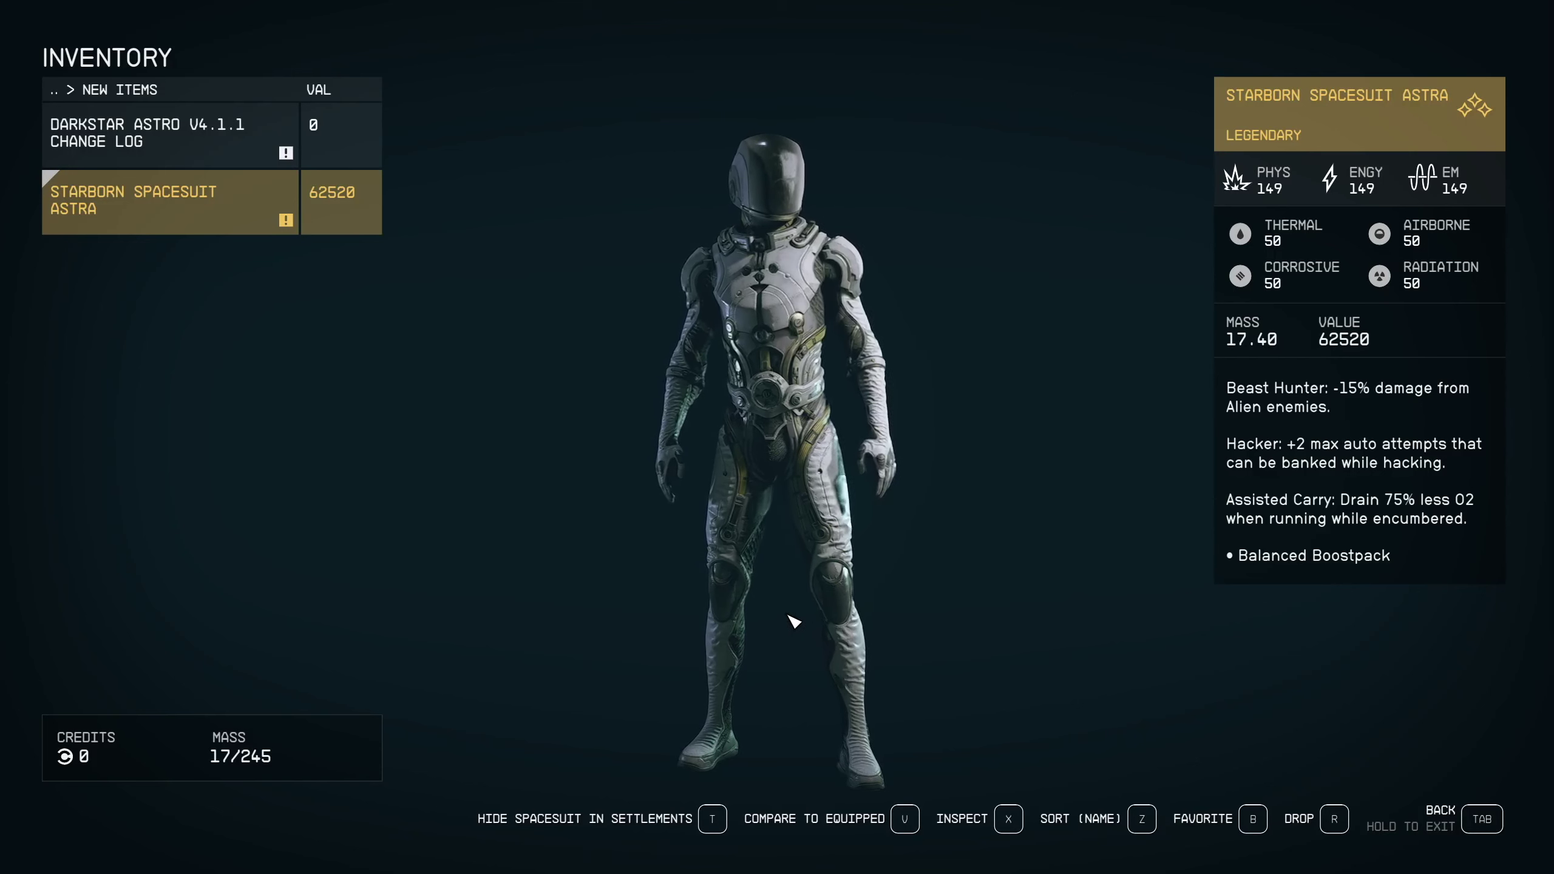
pyautogui.click(1418, 809)
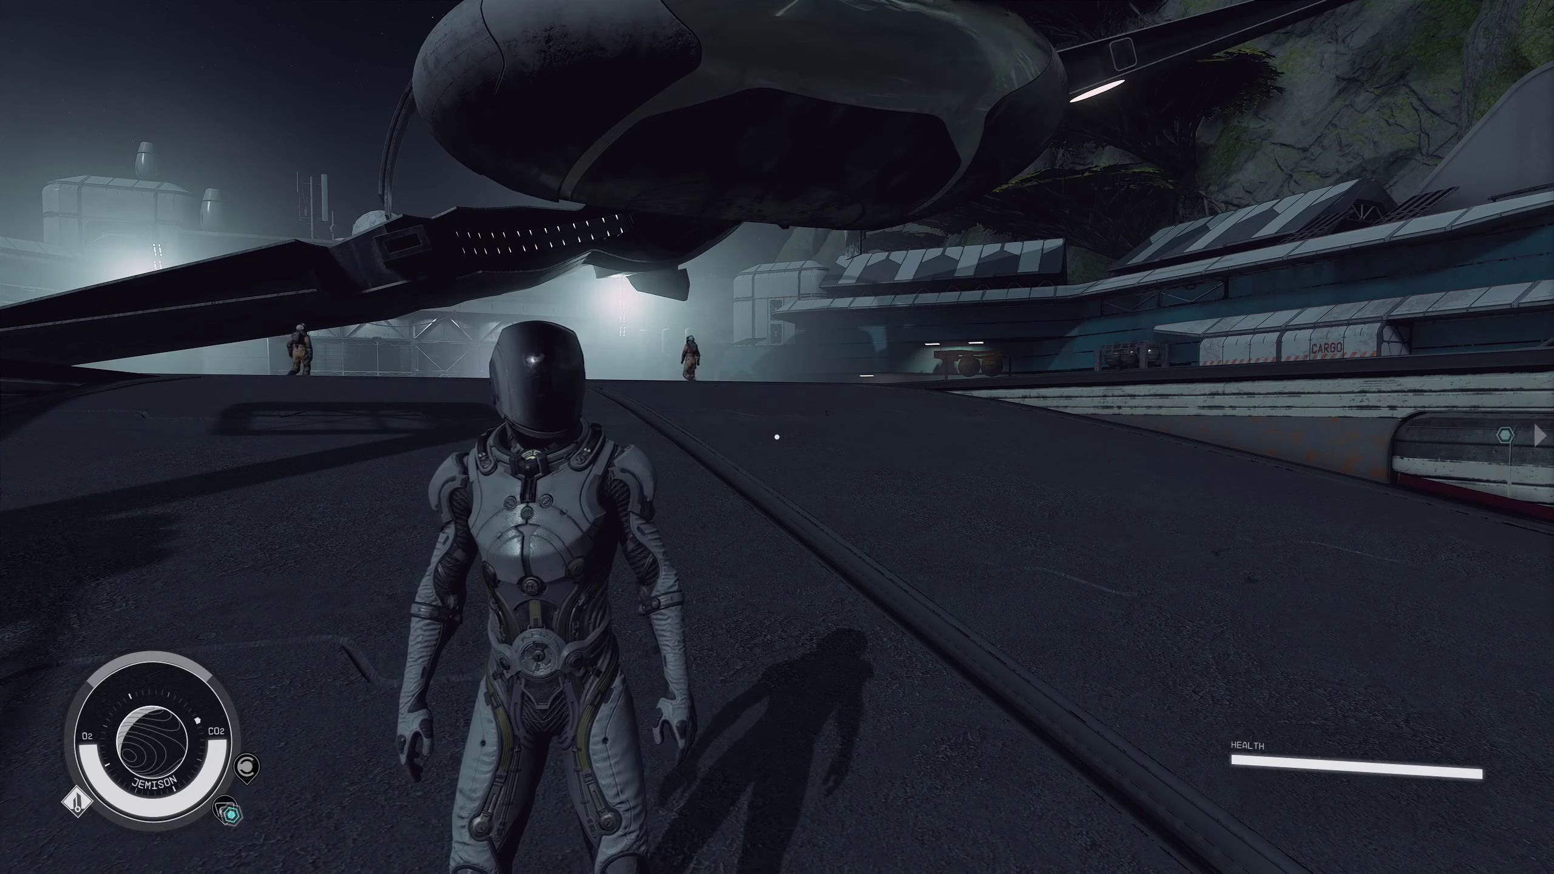
# Pause the game and open the saves of the character marked [Creations]
pyautogui.press('Escape')
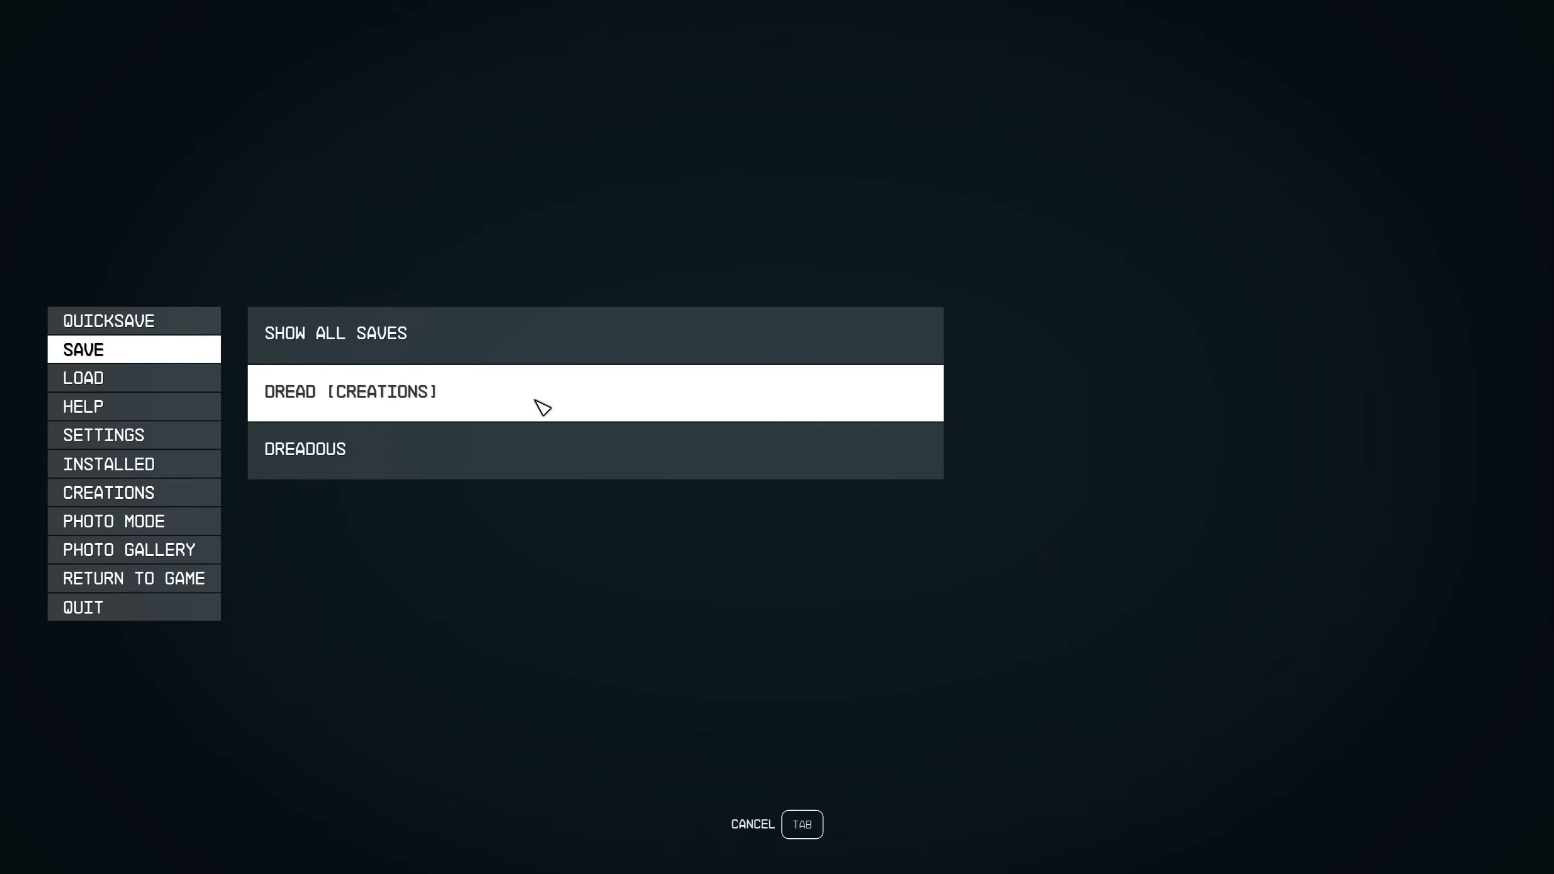
pyautogui.click(543, 408)
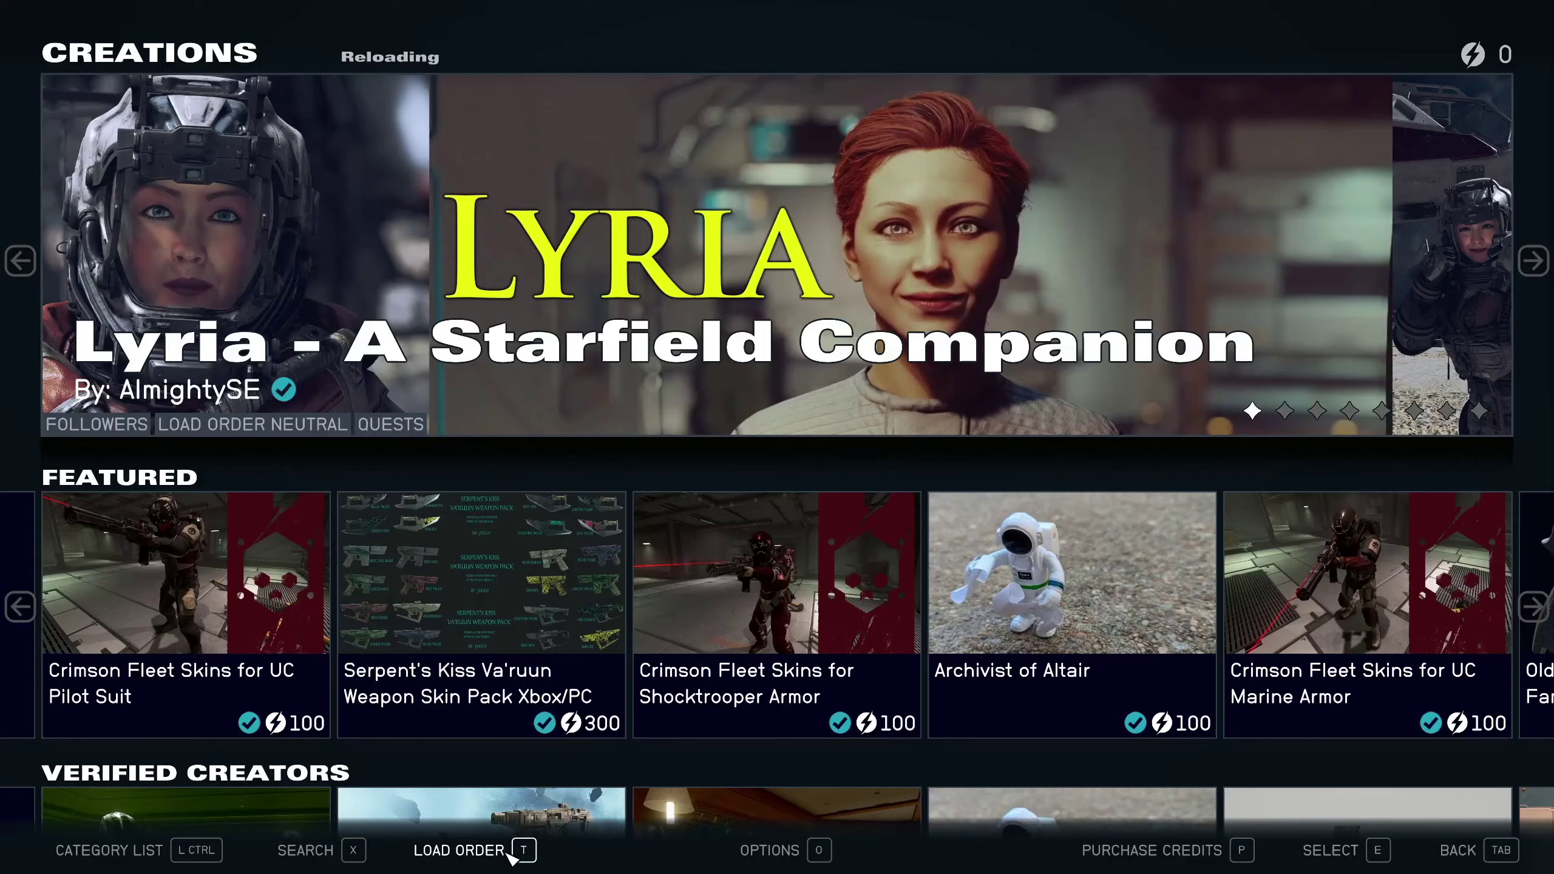
# Check the DarkStar Astrodynamics entry at the end of the Creations load order and return to the store page
pyautogui.click(508, 854)
pyautogui.scroll(-7, 403, 631)
pyautogui.scroll(-2, 392, 630)
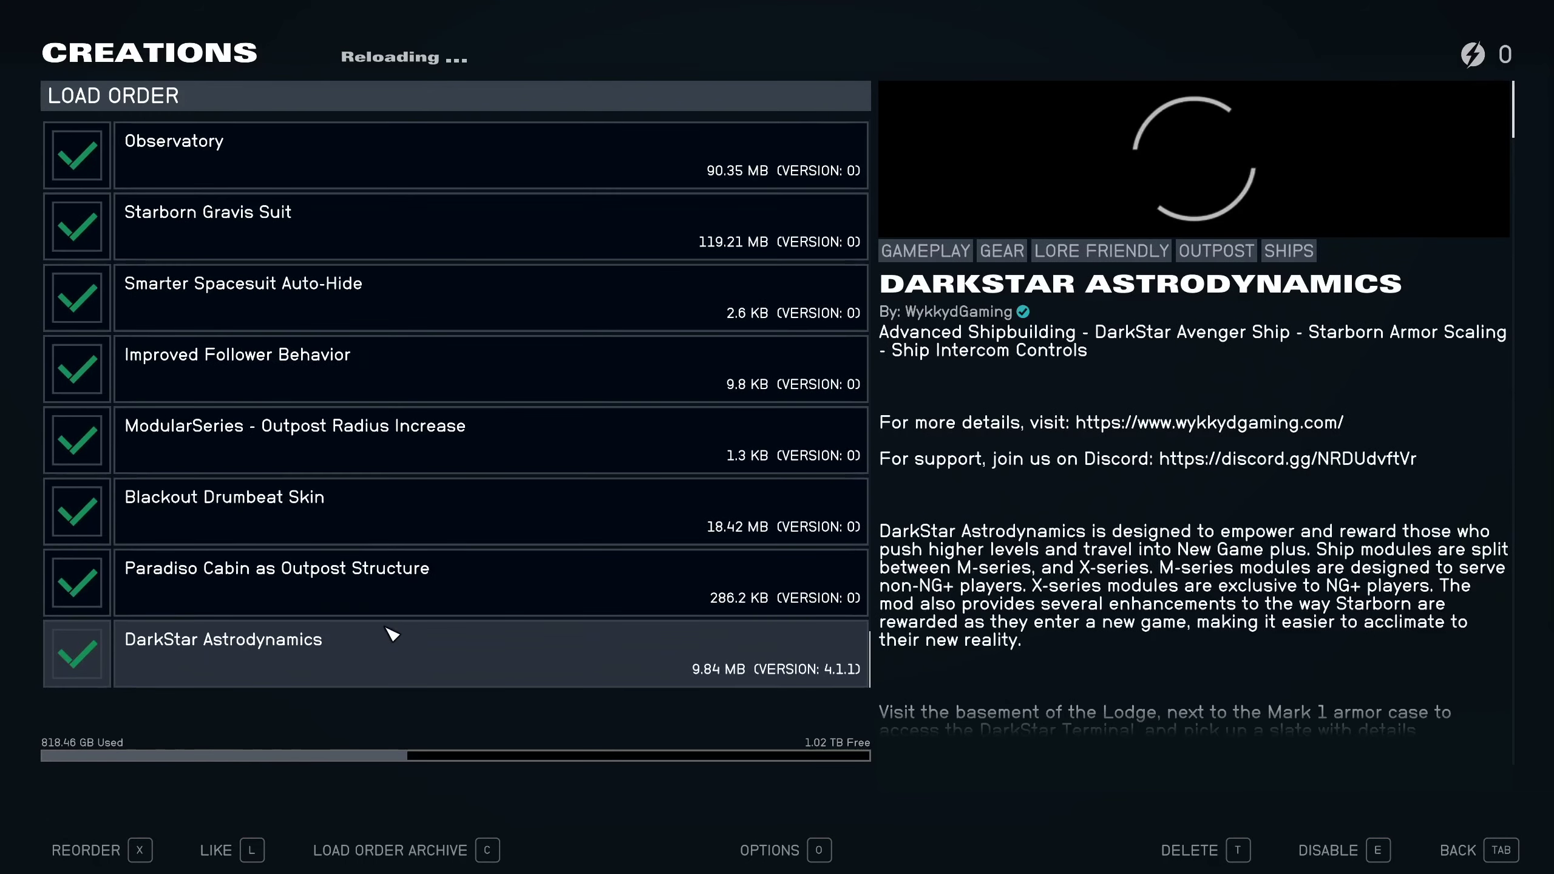
pyautogui.click(463, 662)
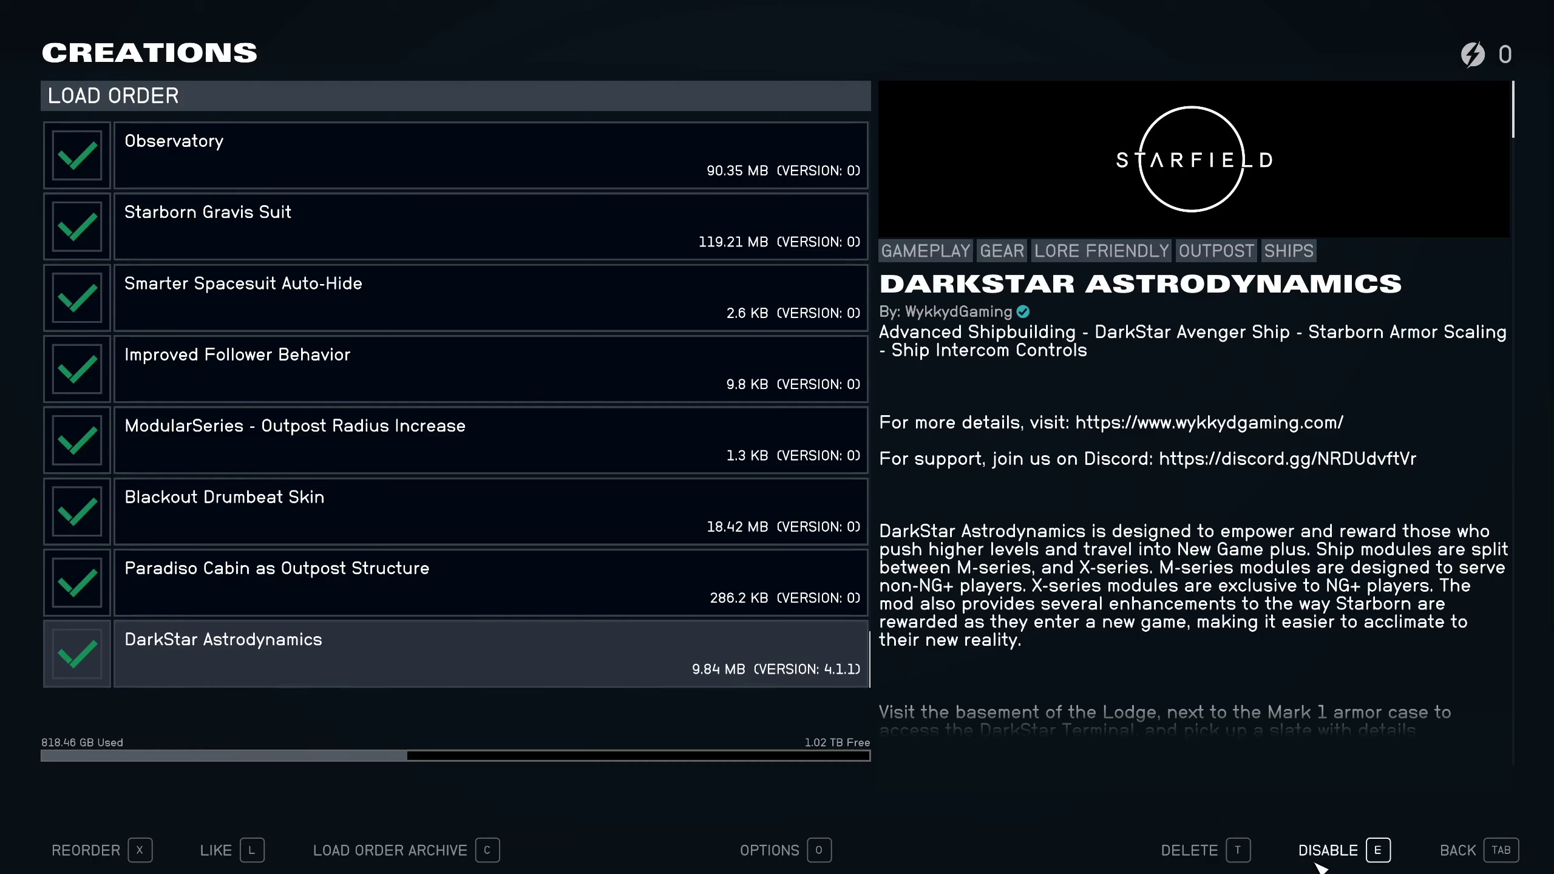
pyautogui.click(1484, 852)
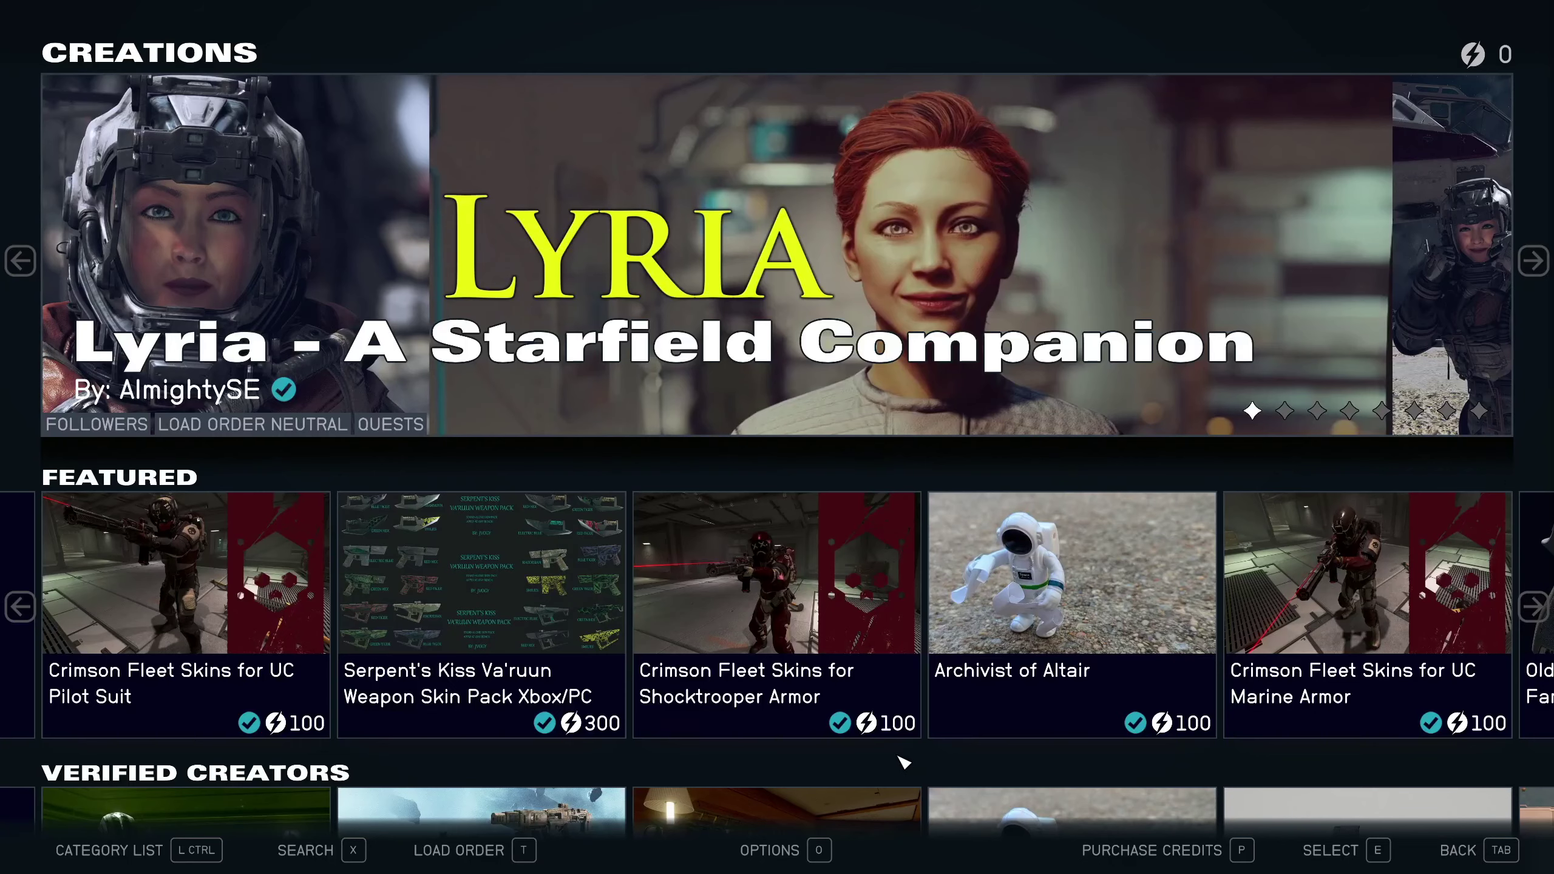
# Disable the bookmarked DarkStar Astrodynamics creation and delete it
pyautogui.scroll(-3, 905, 766)
pyautogui.click(1056, 604)
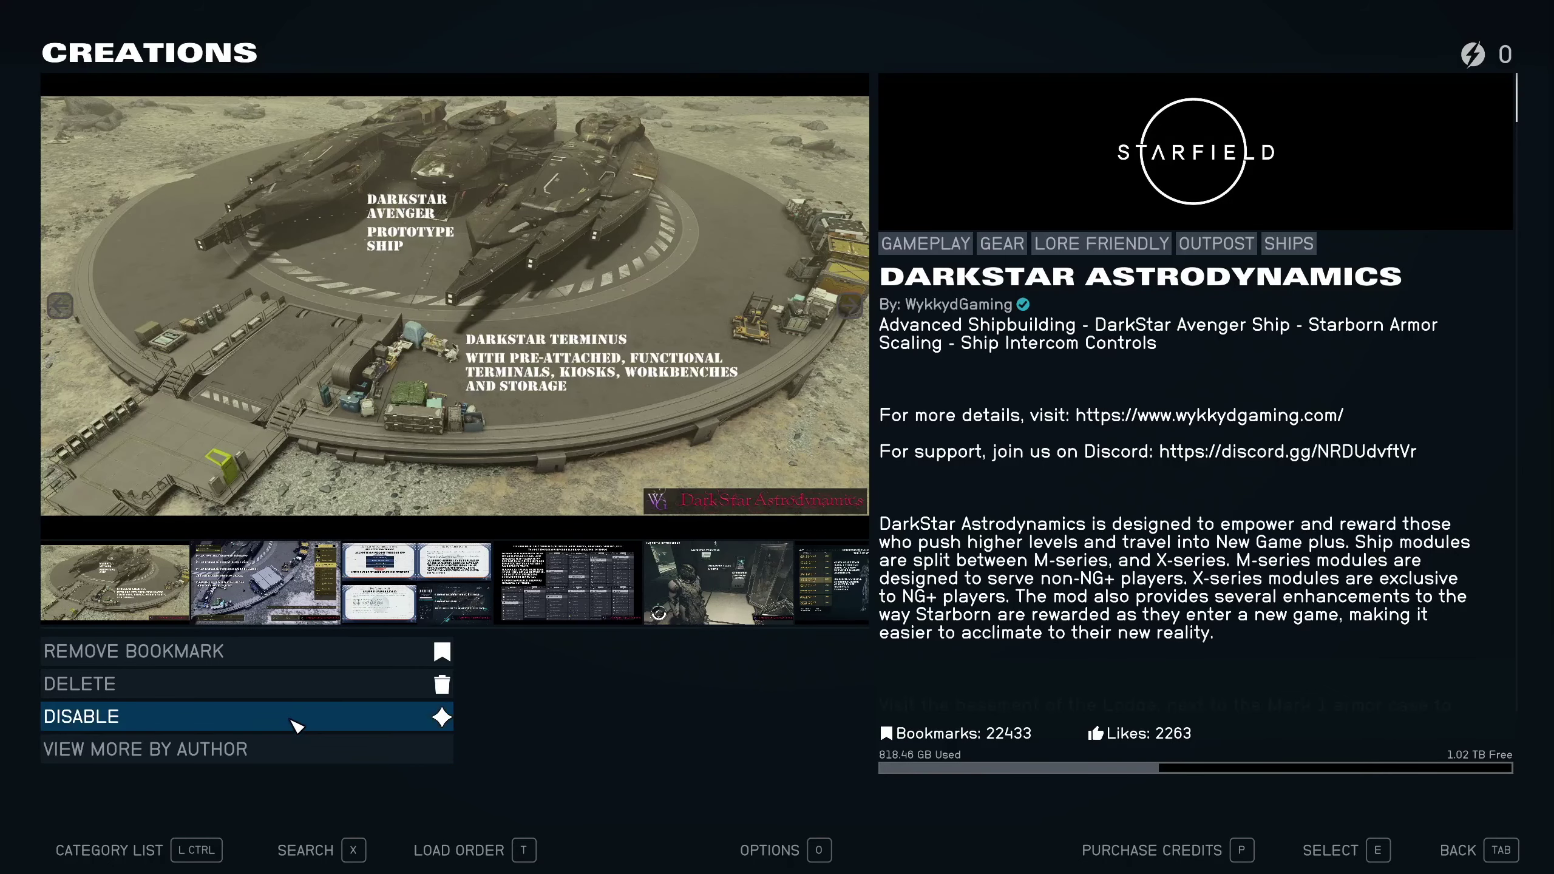
pyautogui.click(294, 727)
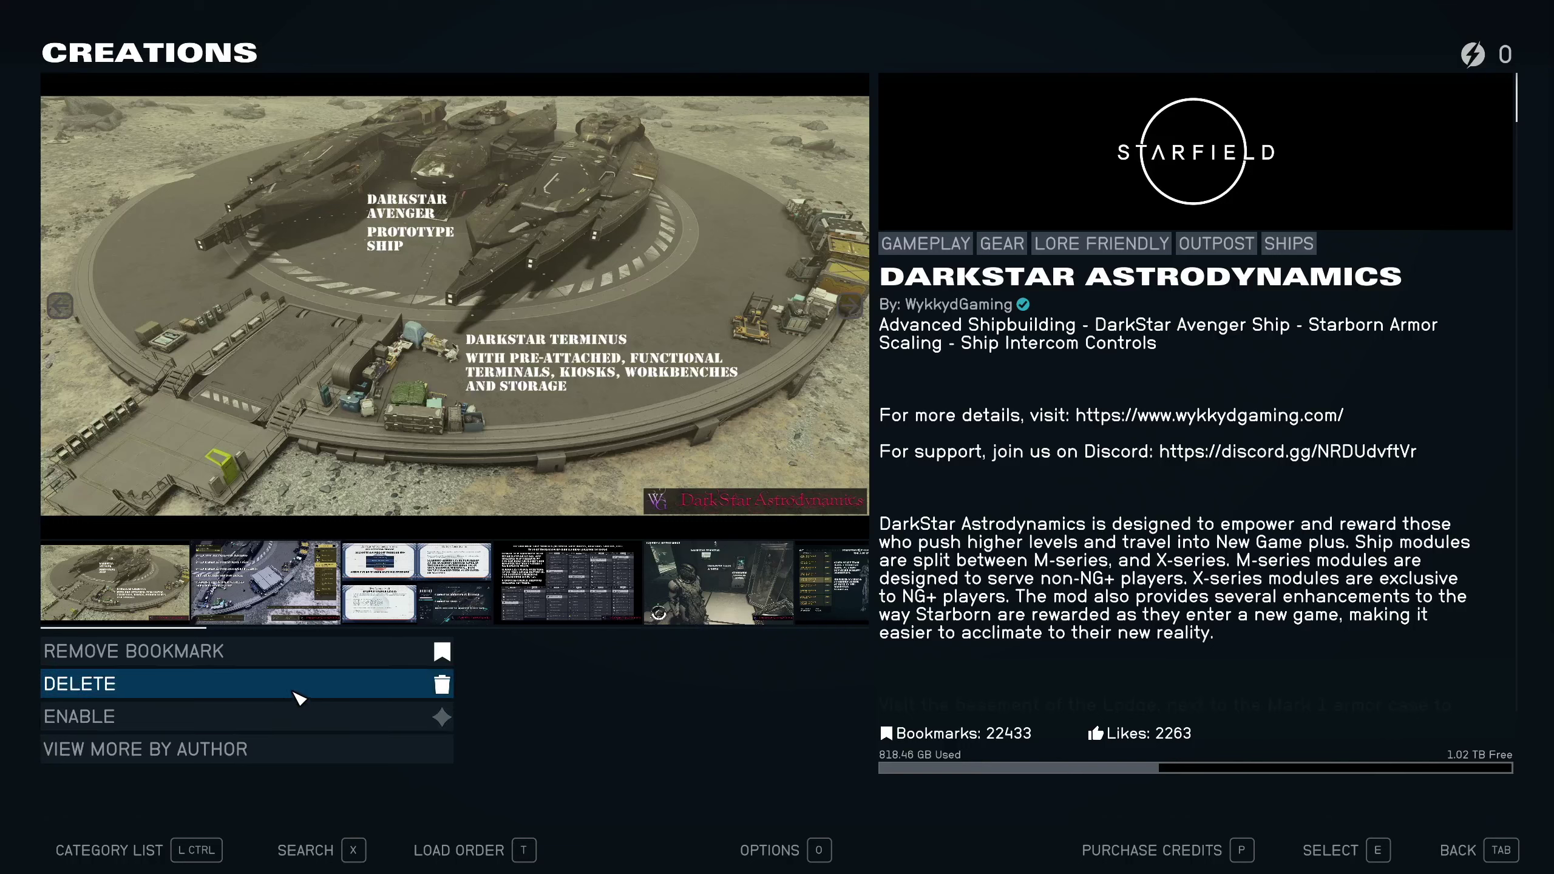
pyautogui.click(298, 696)
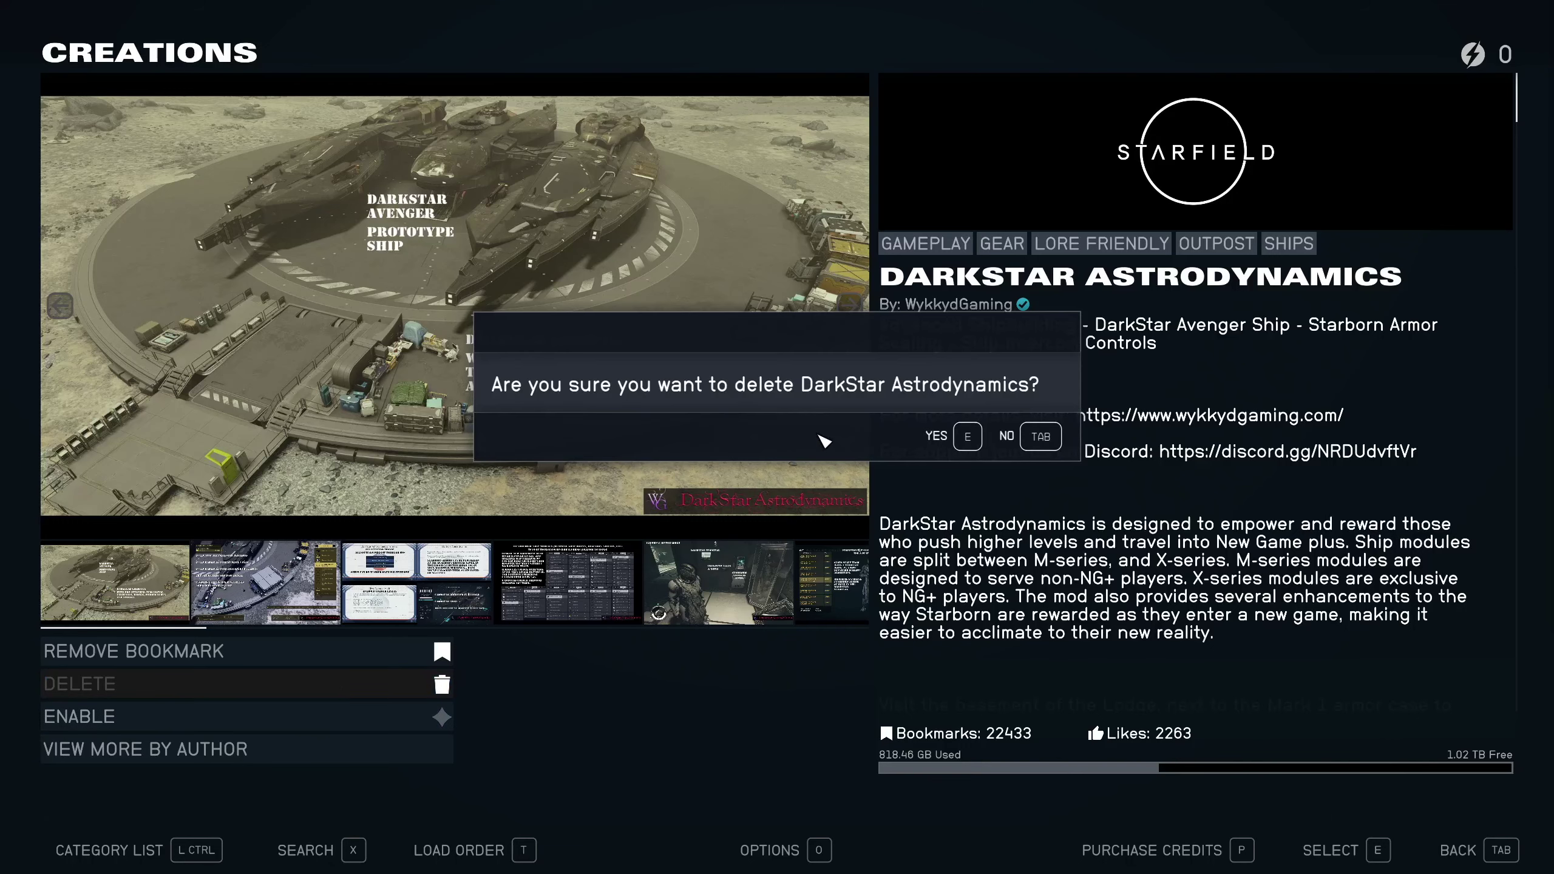
pyautogui.click(952, 436)
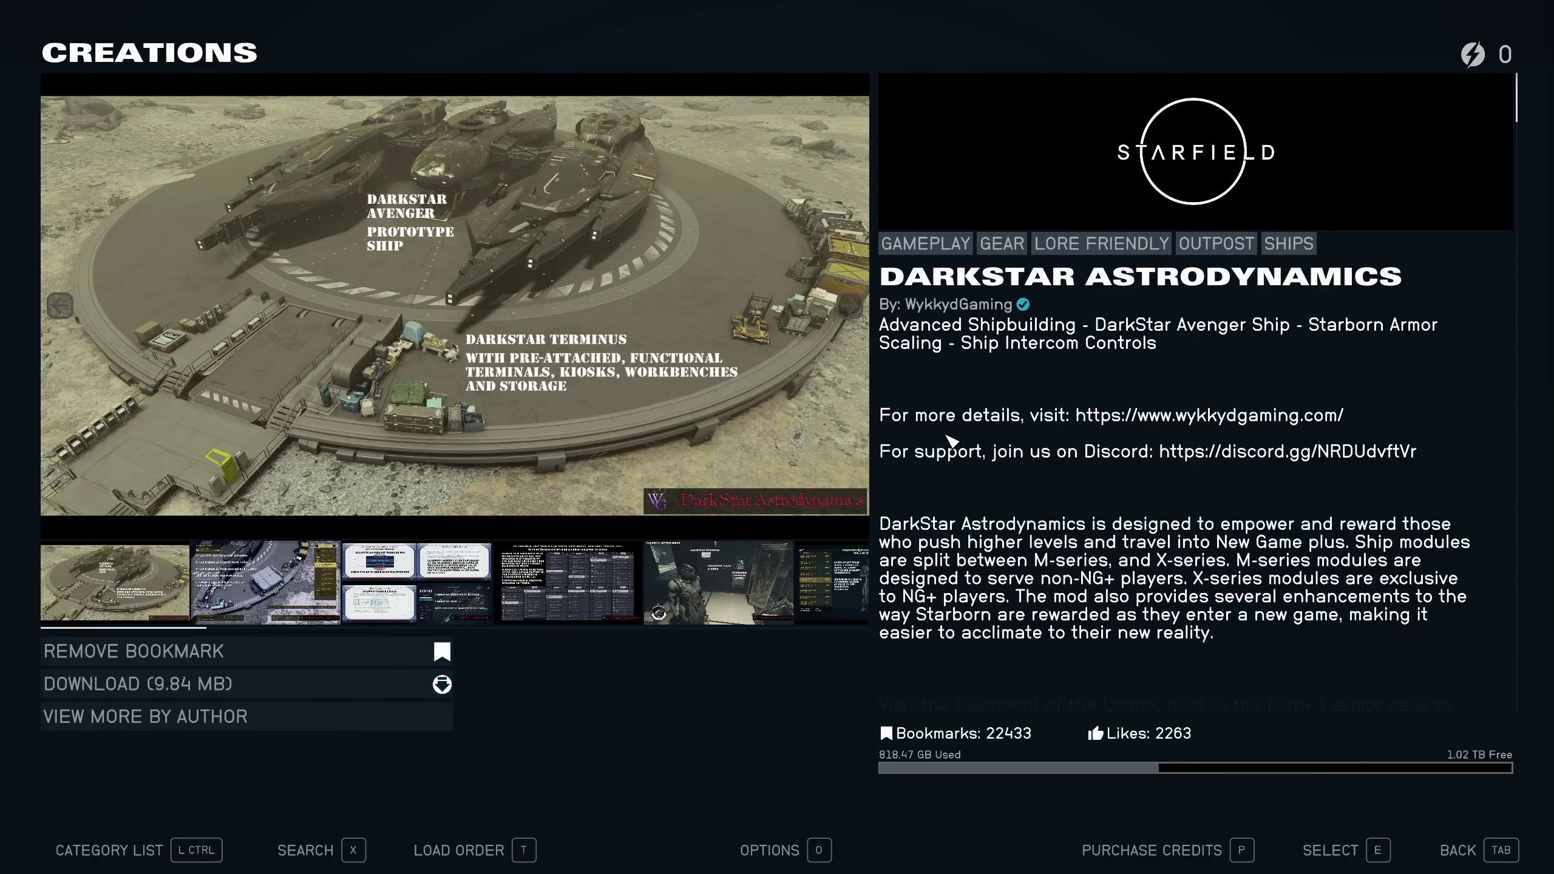
# Leave Creations and accept the reload of the game's data files
pyautogui.click(1462, 852)
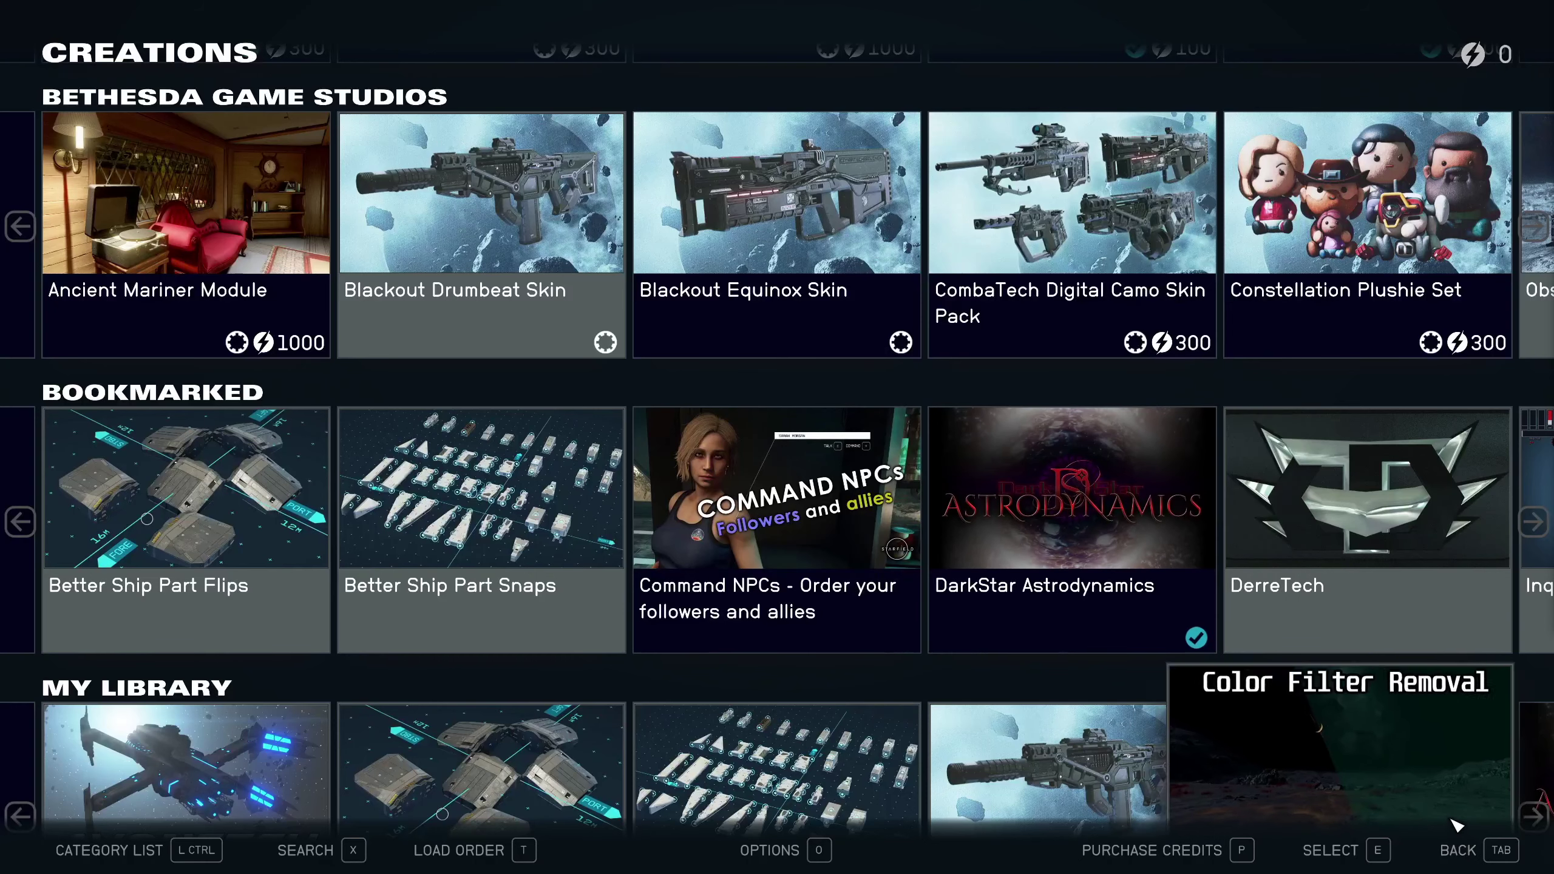
pyautogui.click(1478, 858)
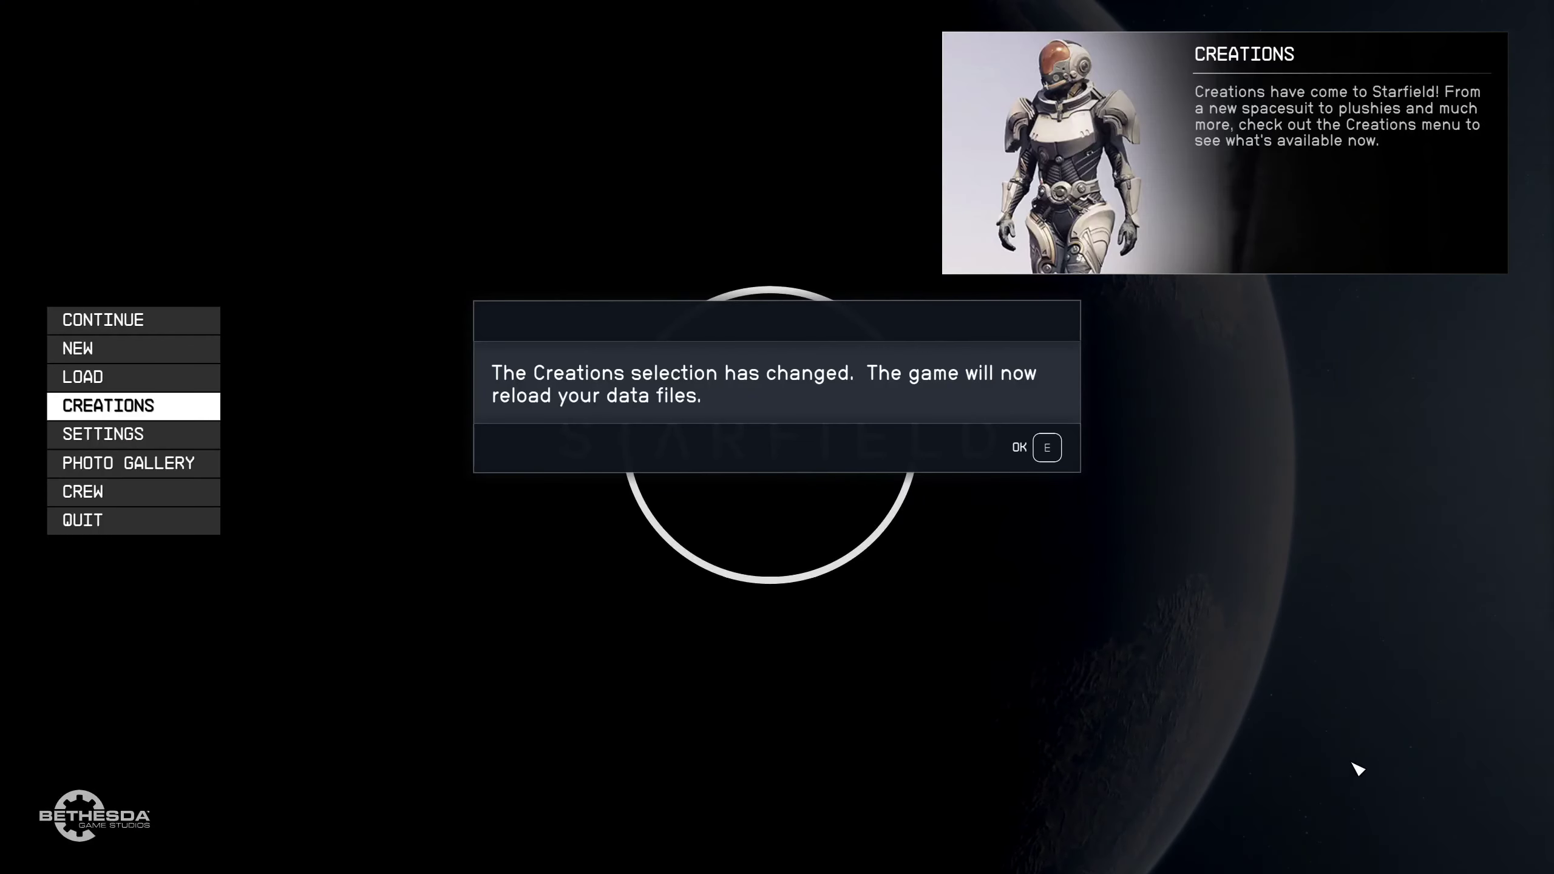
pyautogui.click(1058, 454)
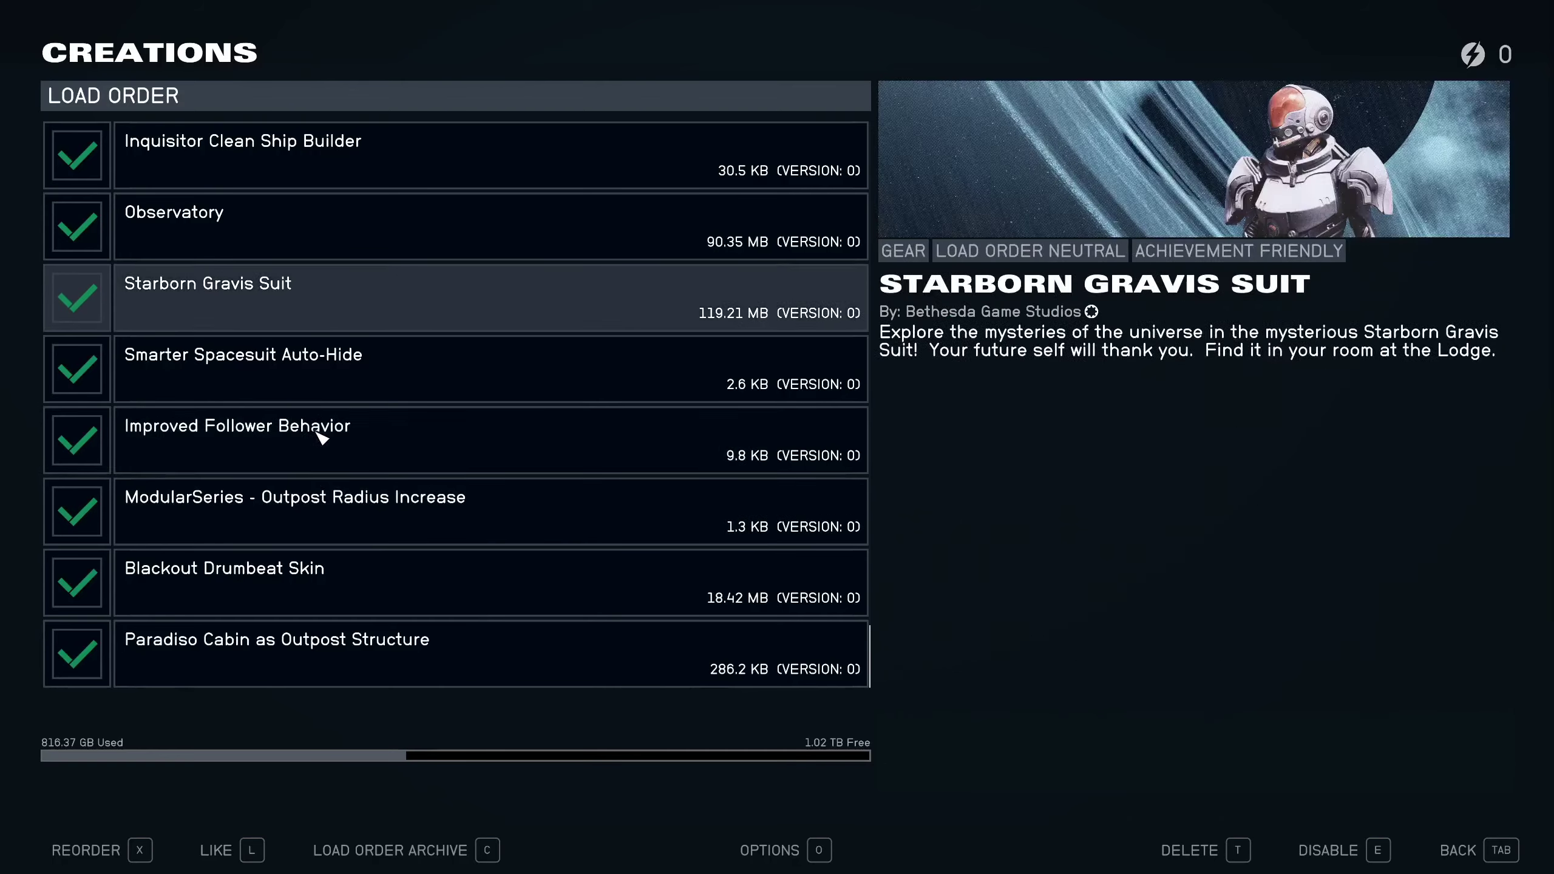
# Close the load order and quit the game
pyautogui.press('Tab')
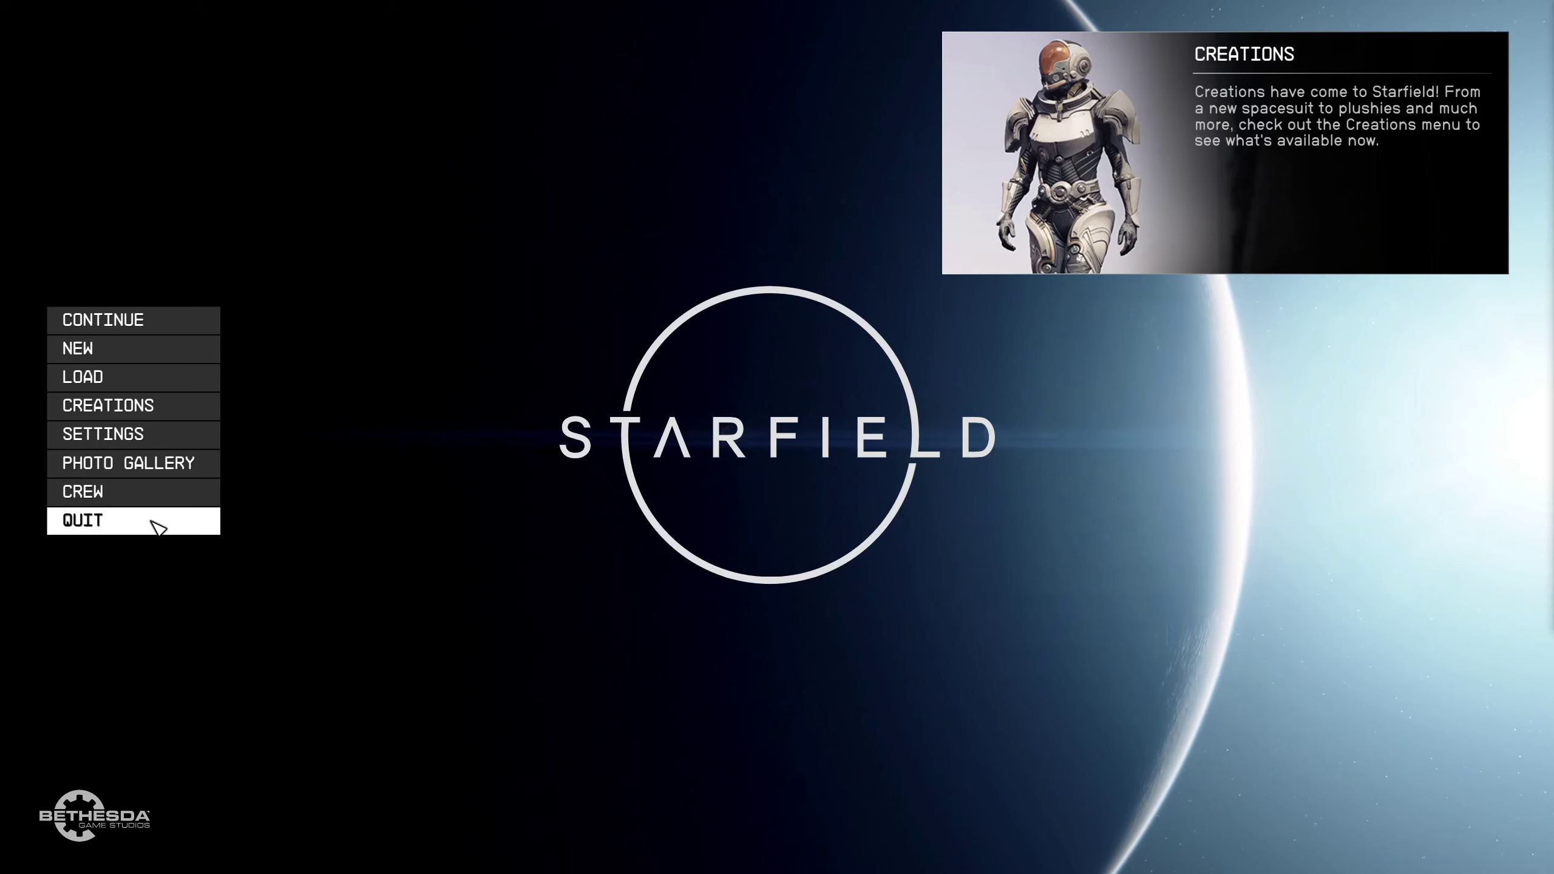
pyautogui.click(153, 528)
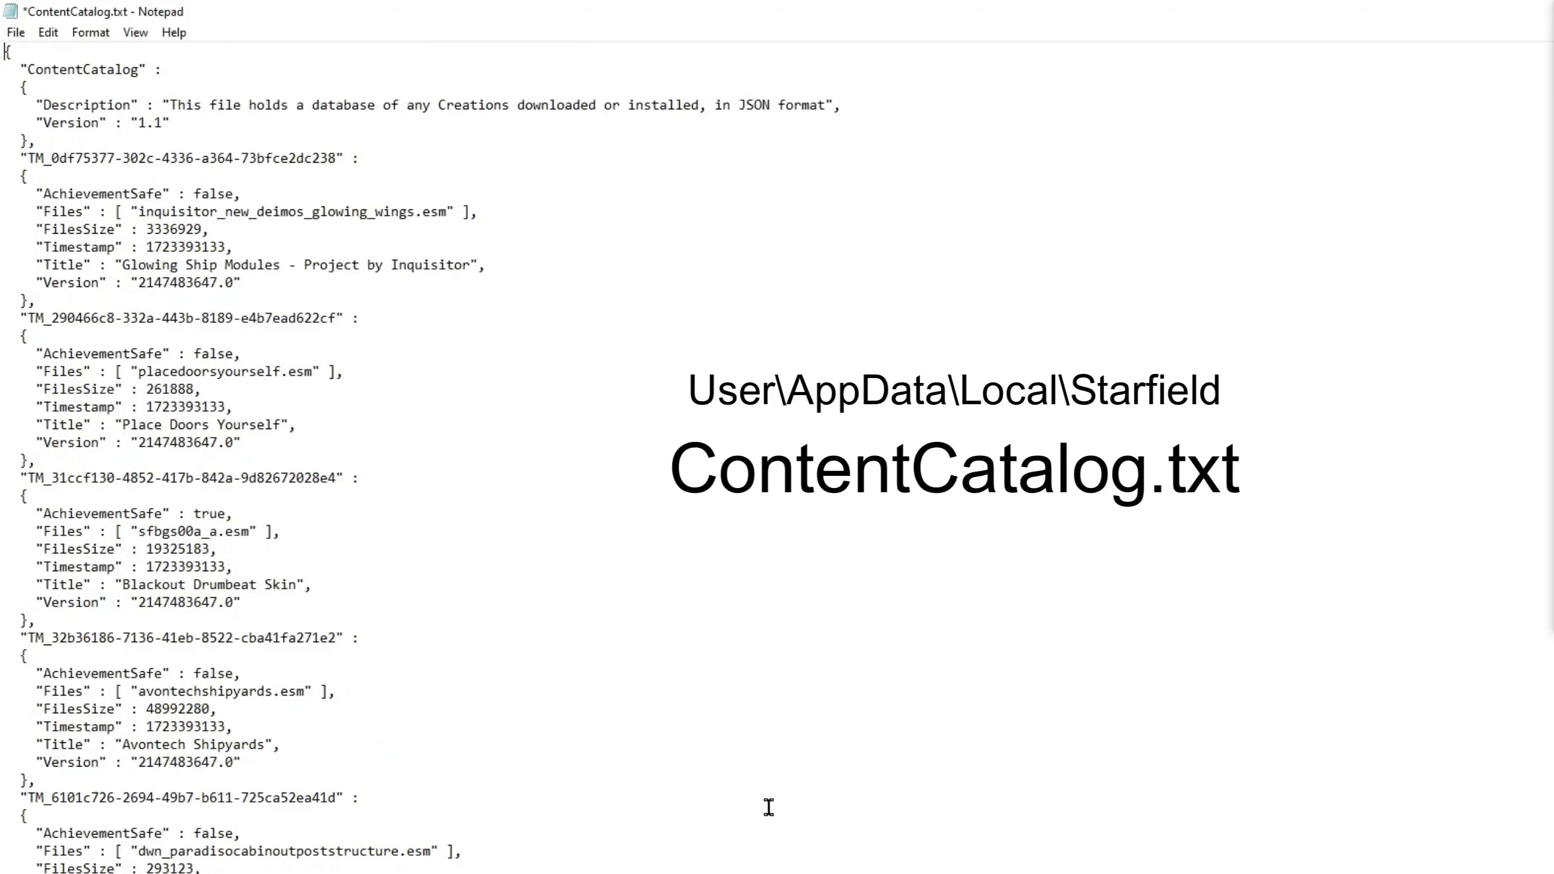
# Examine the titles, files, timestamps and version numbers of the Creations listed in ContentCatalog.txt in Notepad
pyautogui.scroll(-9, 762, 759)
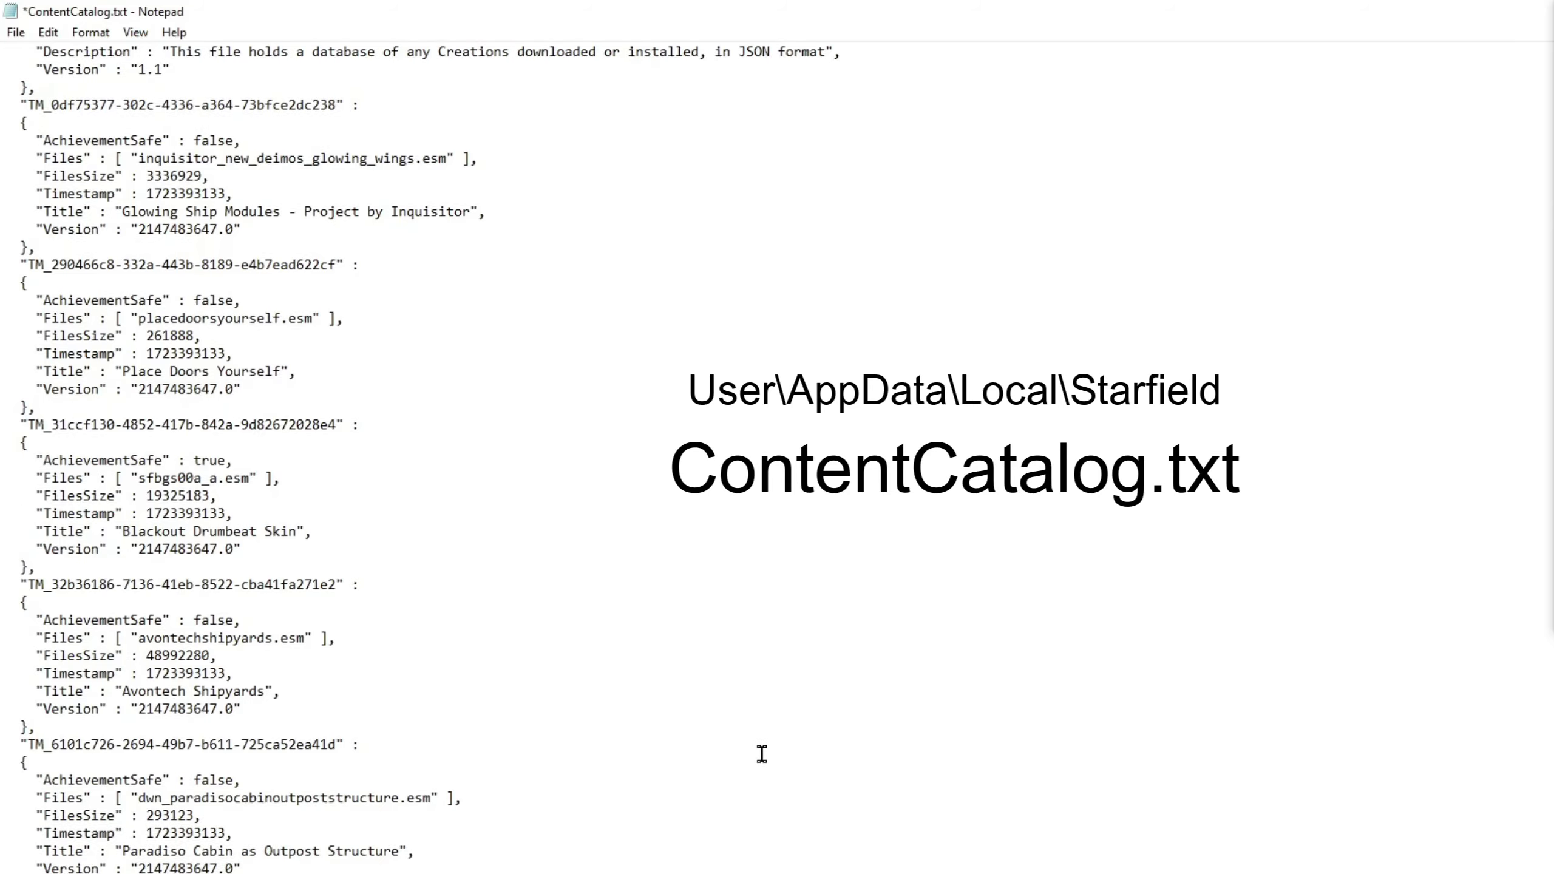
pyautogui.scroll(-6, 738, 787)
pyautogui.scroll(-6, 710, 839)
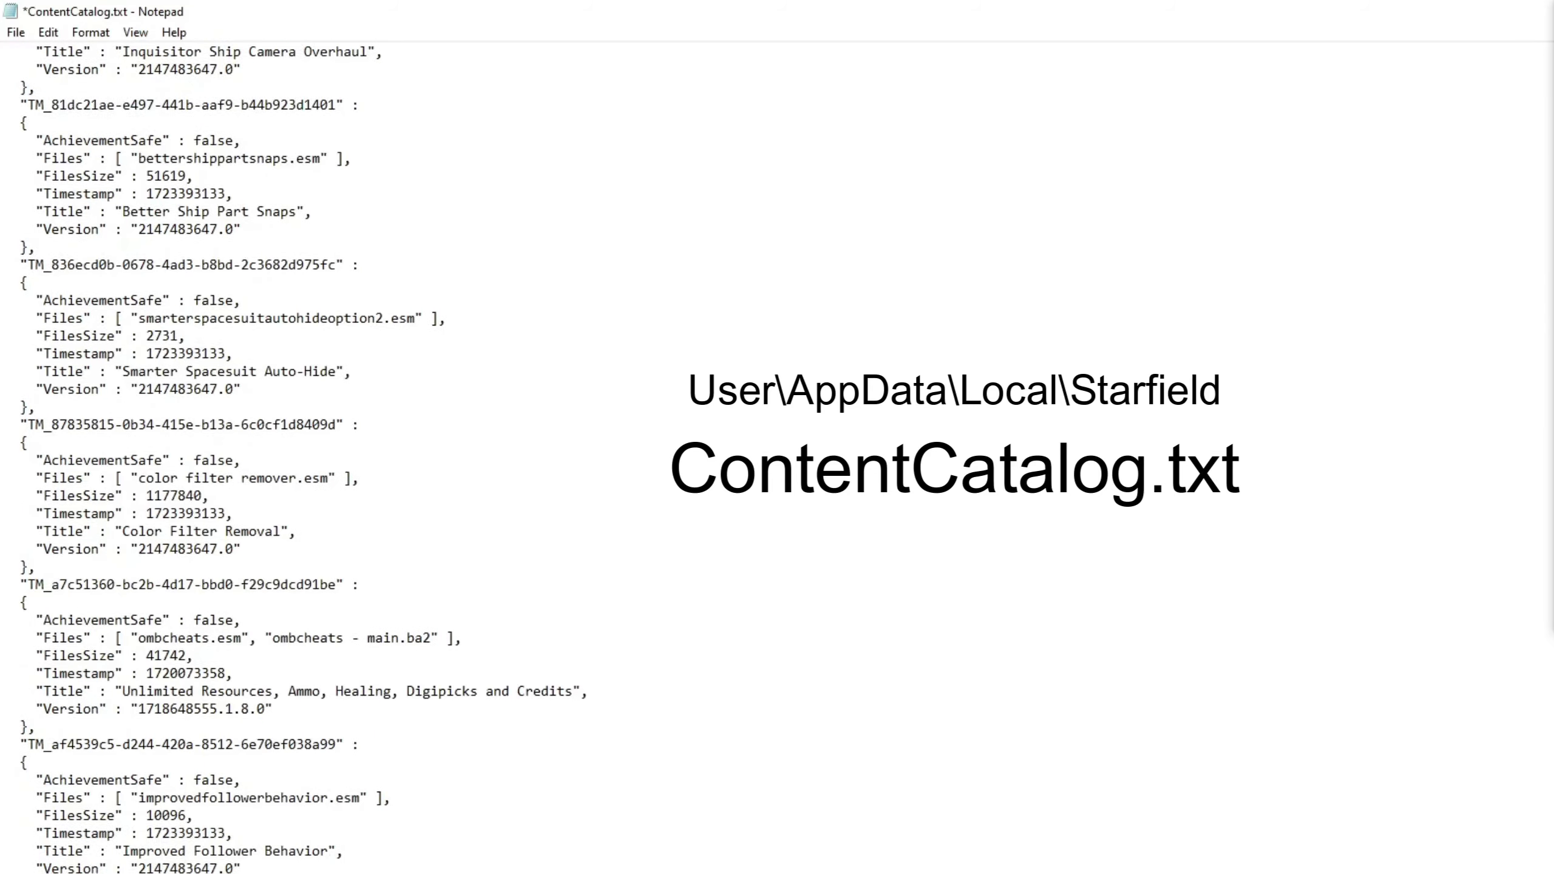
pyautogui.scroll(1, 300, 459)
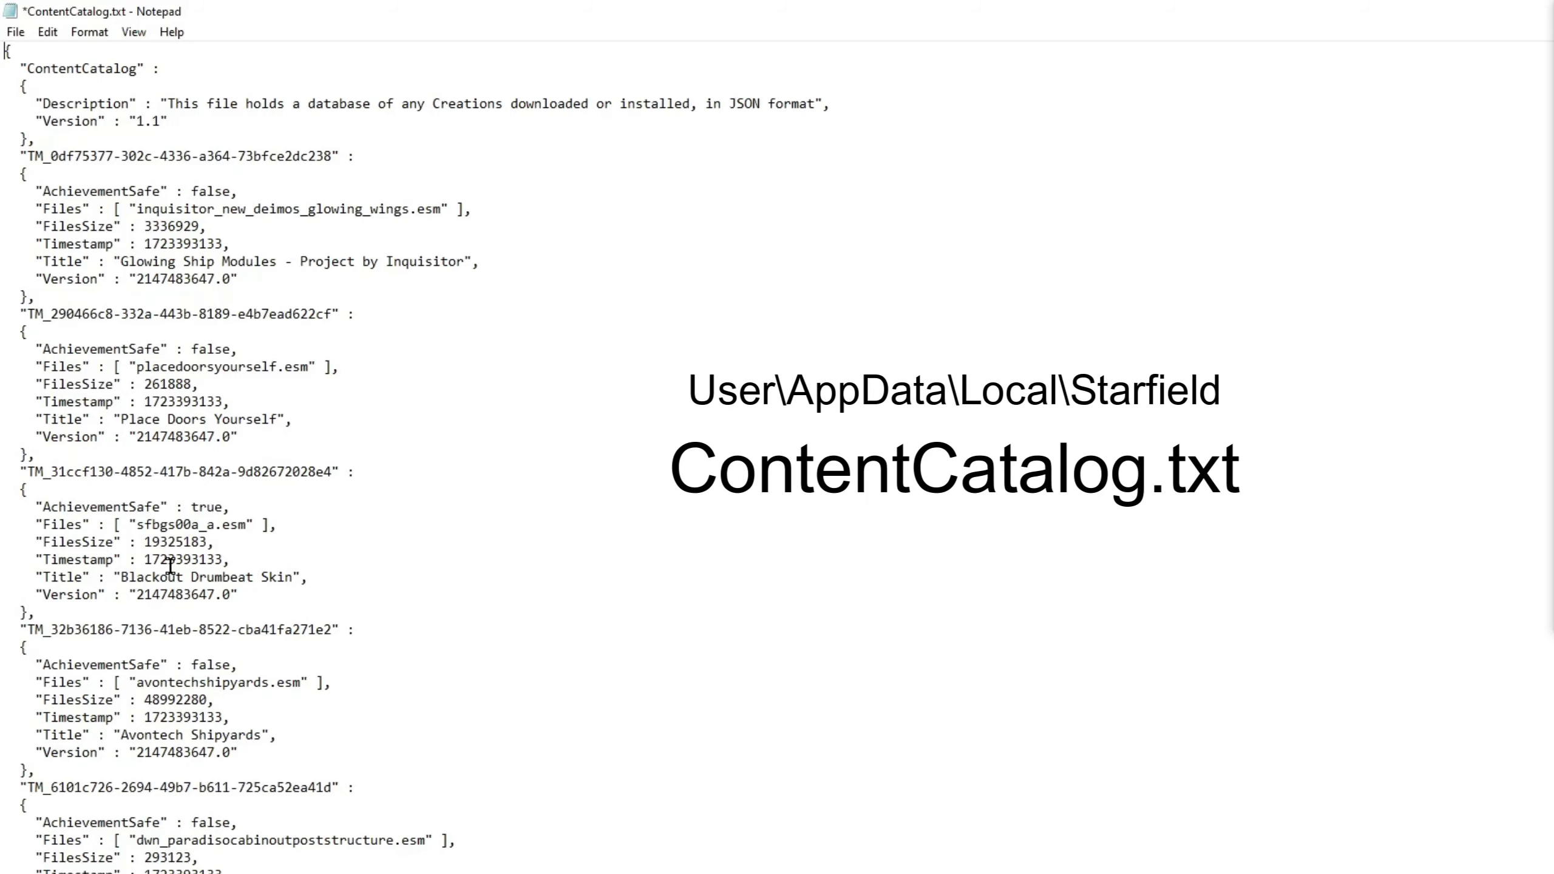
pyautogui.scroll(-17, 166, 673)
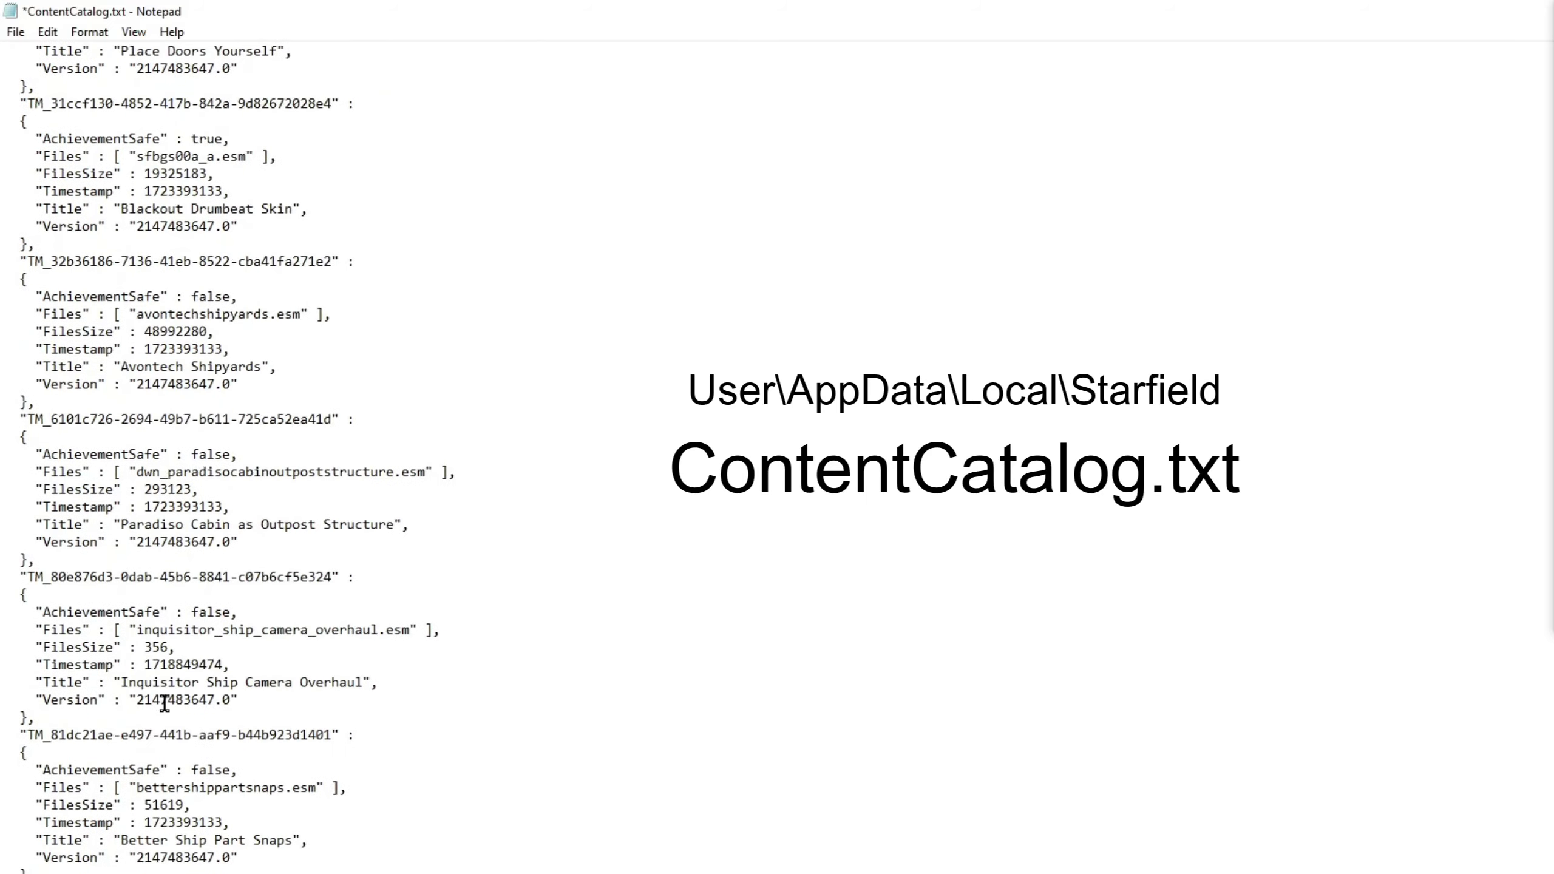
pyautogui.scroll(-4, 180, 865)
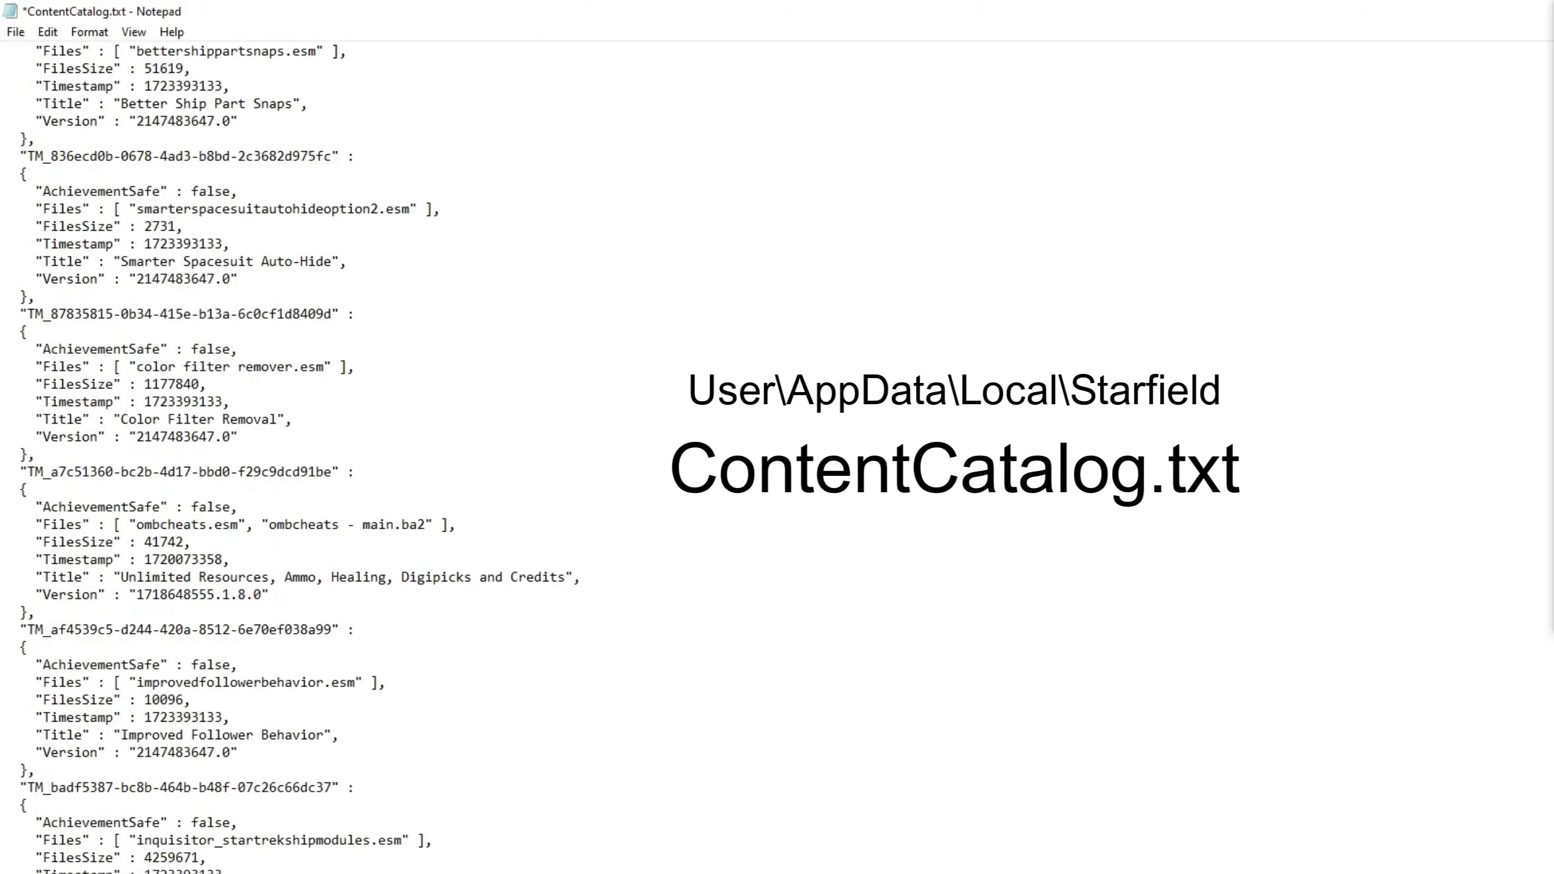
# Copy the complete DarkStar Astrodynamics entry from ContentCatalog.txt, from the closing brace before it through its version line
pyautogui.scroll(-5, 288, 631)
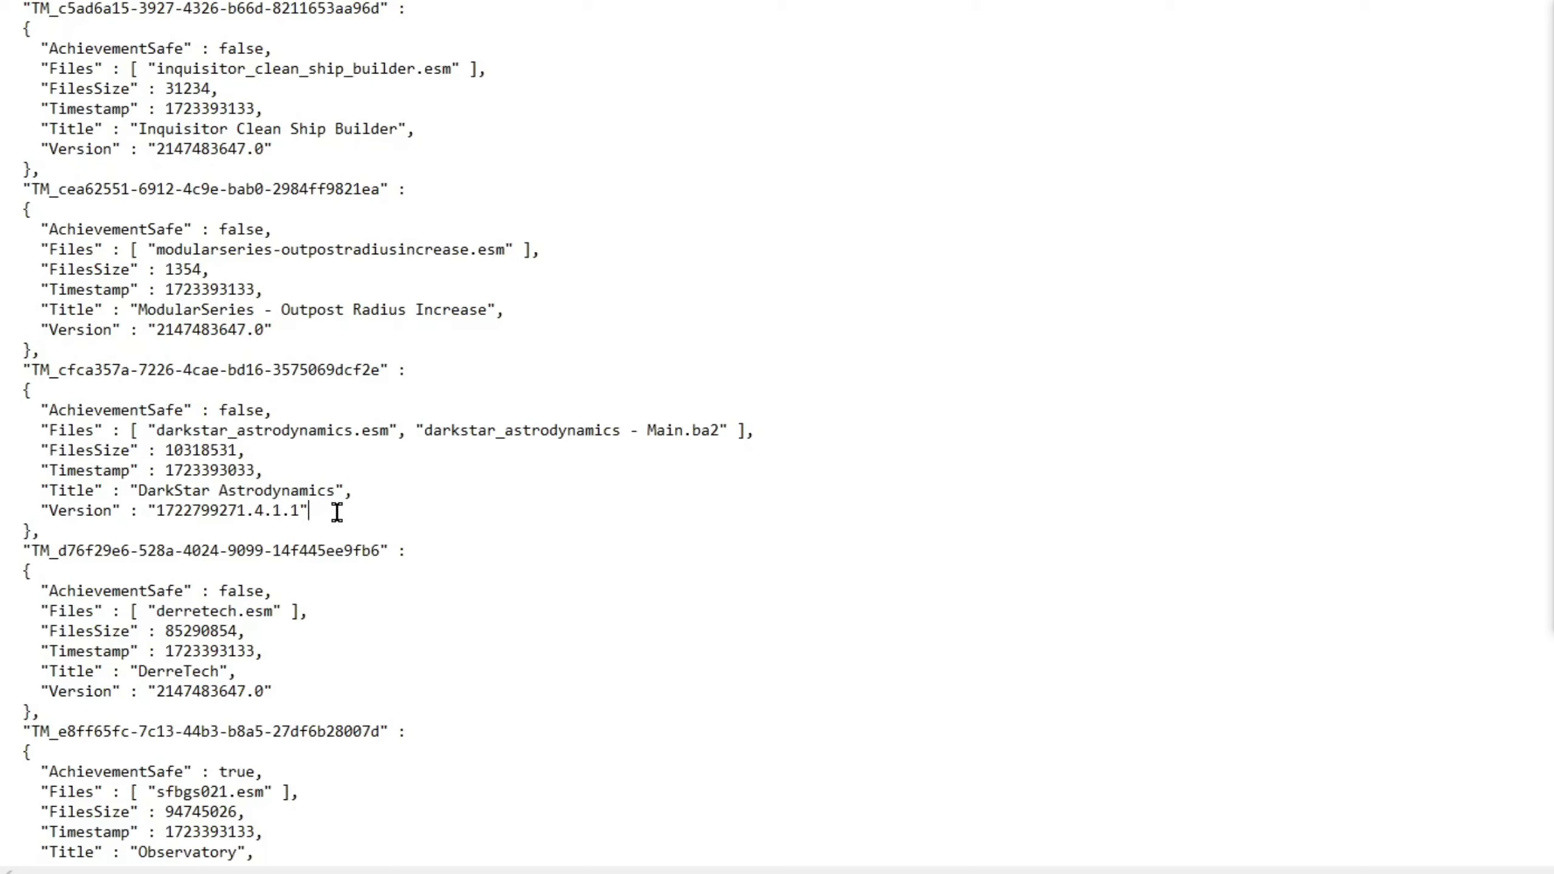
pyautogui.moveTo(338, 511); pyautogui.dragTo(14, 347)
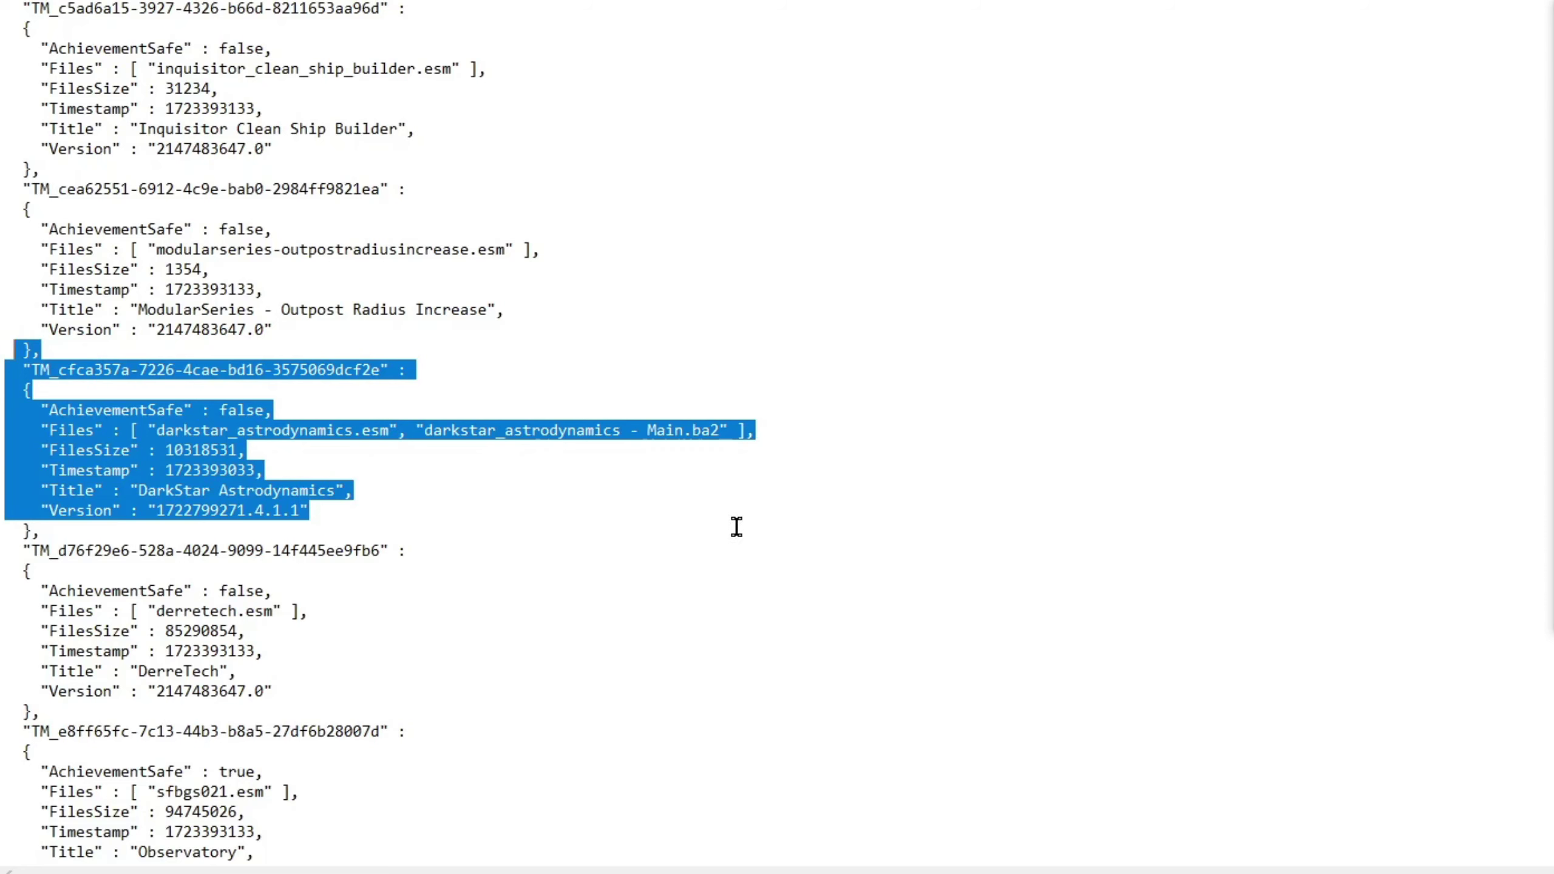
pyautogui.scroll(1, 769, 557)
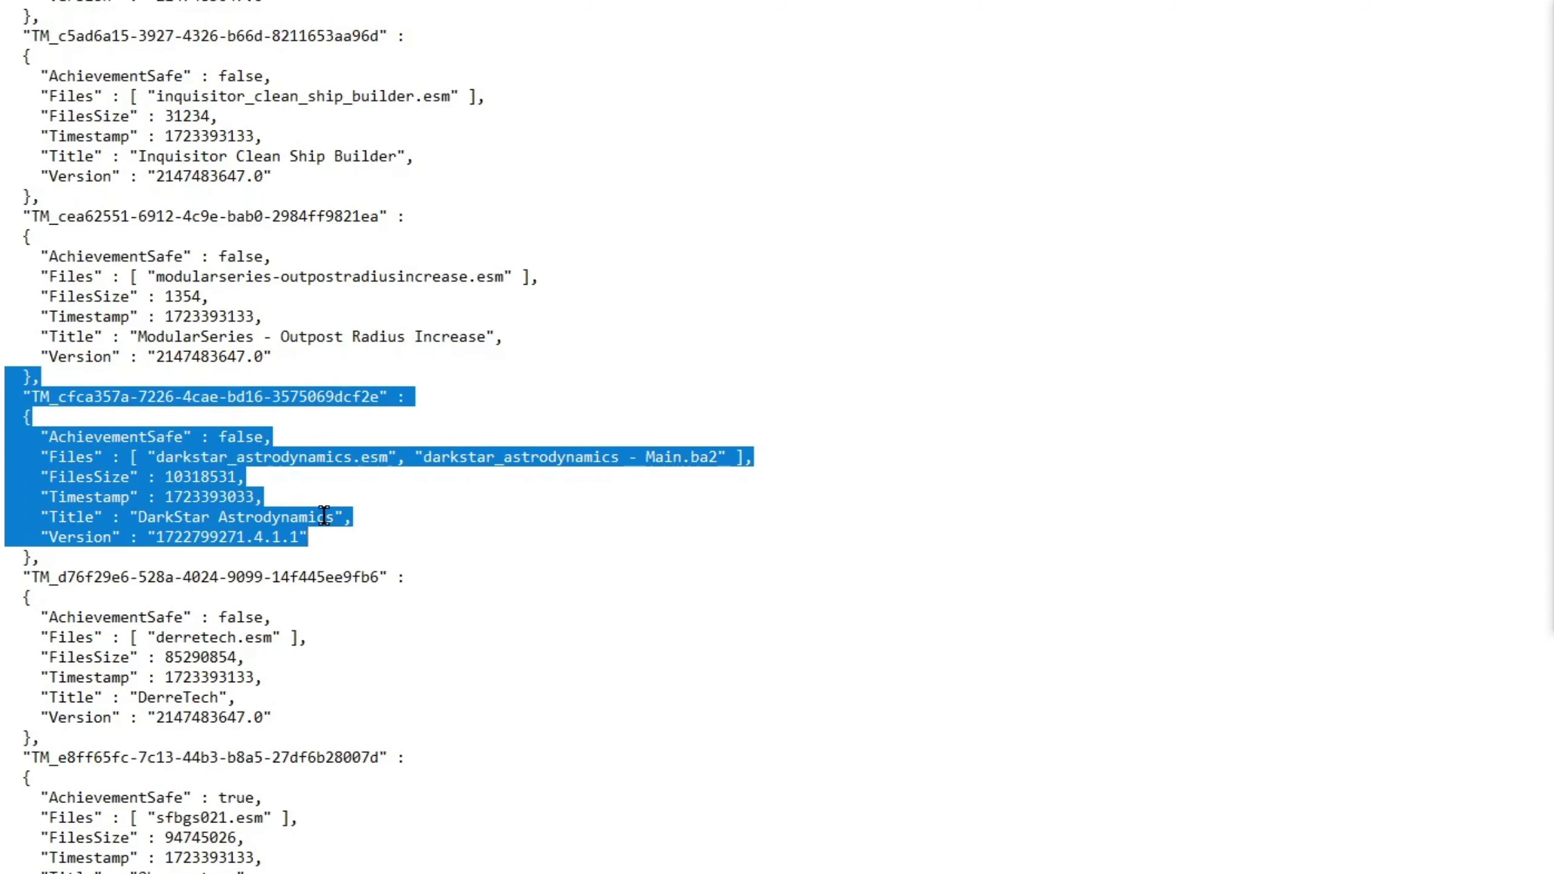
pyautogui.rightClick(292, 520)
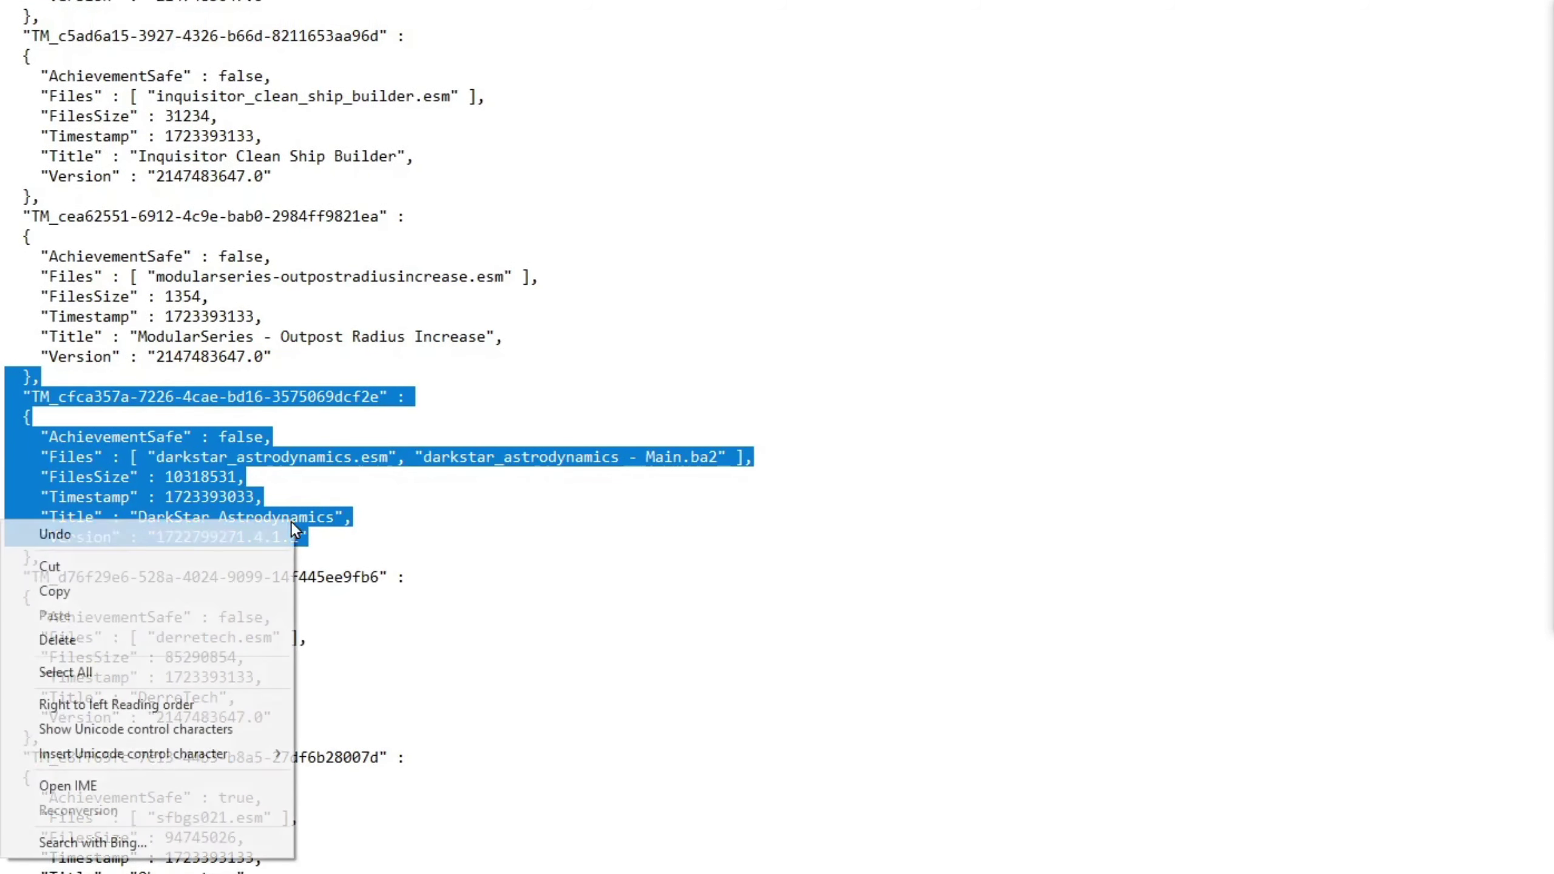
pyautogui.click(188, 589)
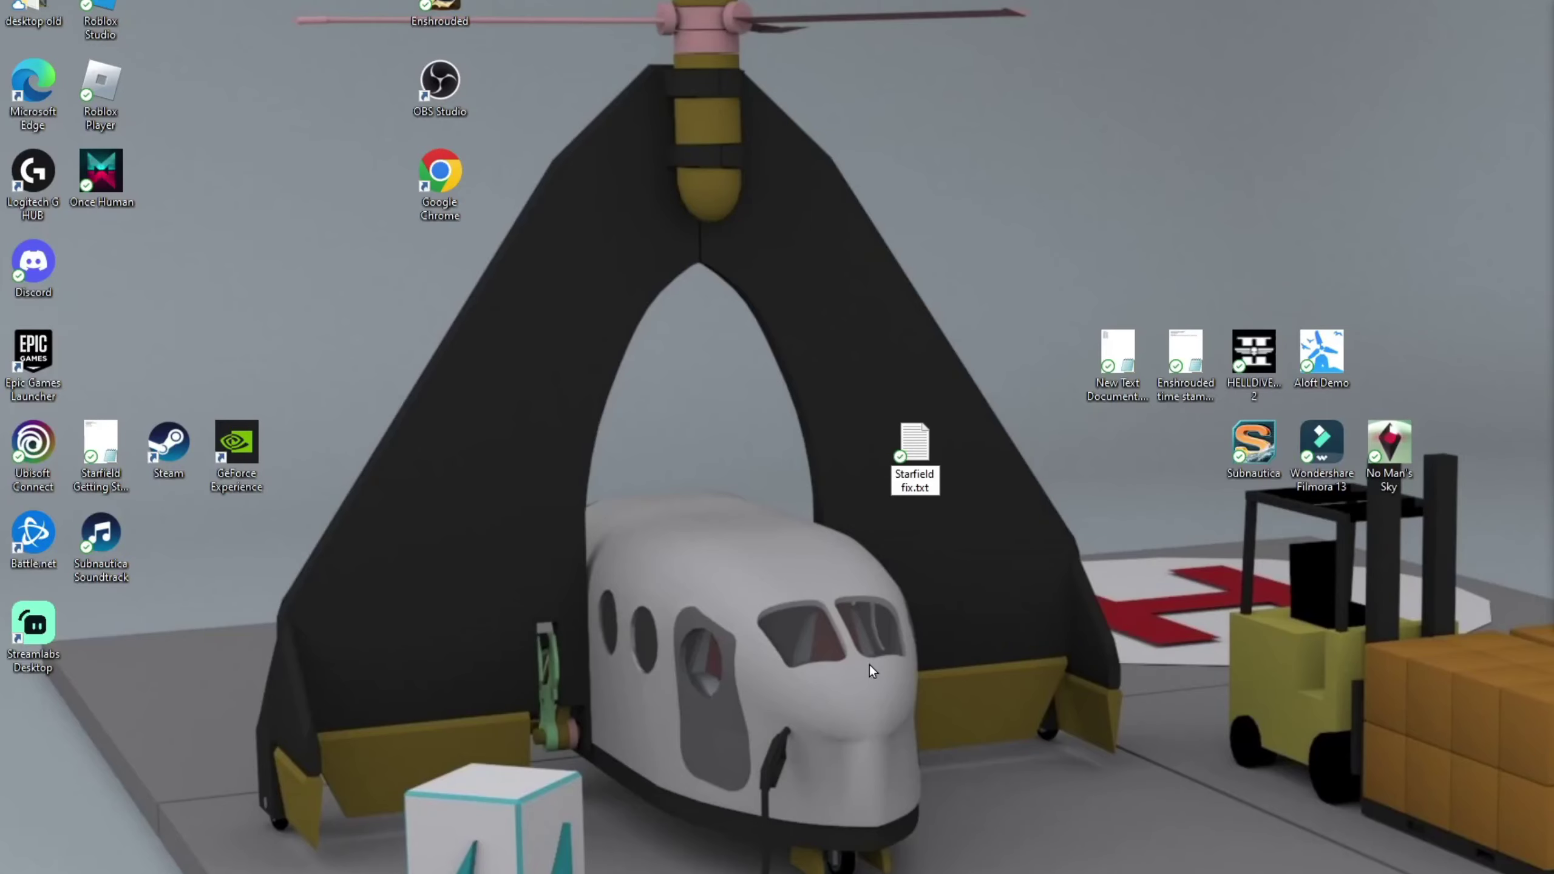
# Save the copied DarkStar Astrodynamics entry in a new desktop text file named Starfield fix.txt and close it
pyautogui.press('Return')
pyautogui.doubleClick(914, 444)
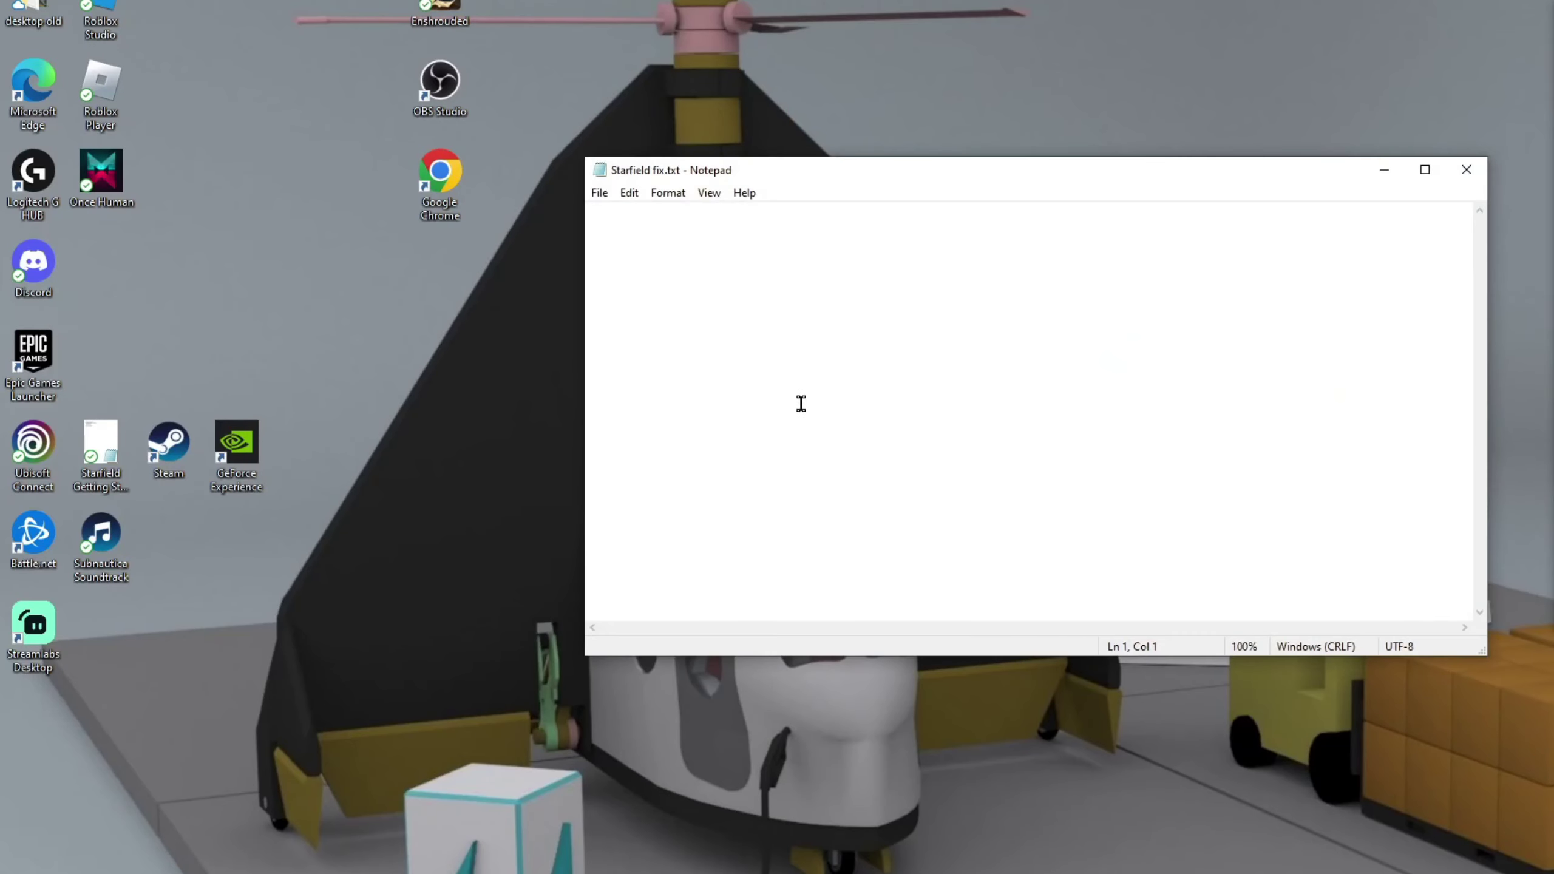
pyautogui.hotkey('ctrl', 'v')
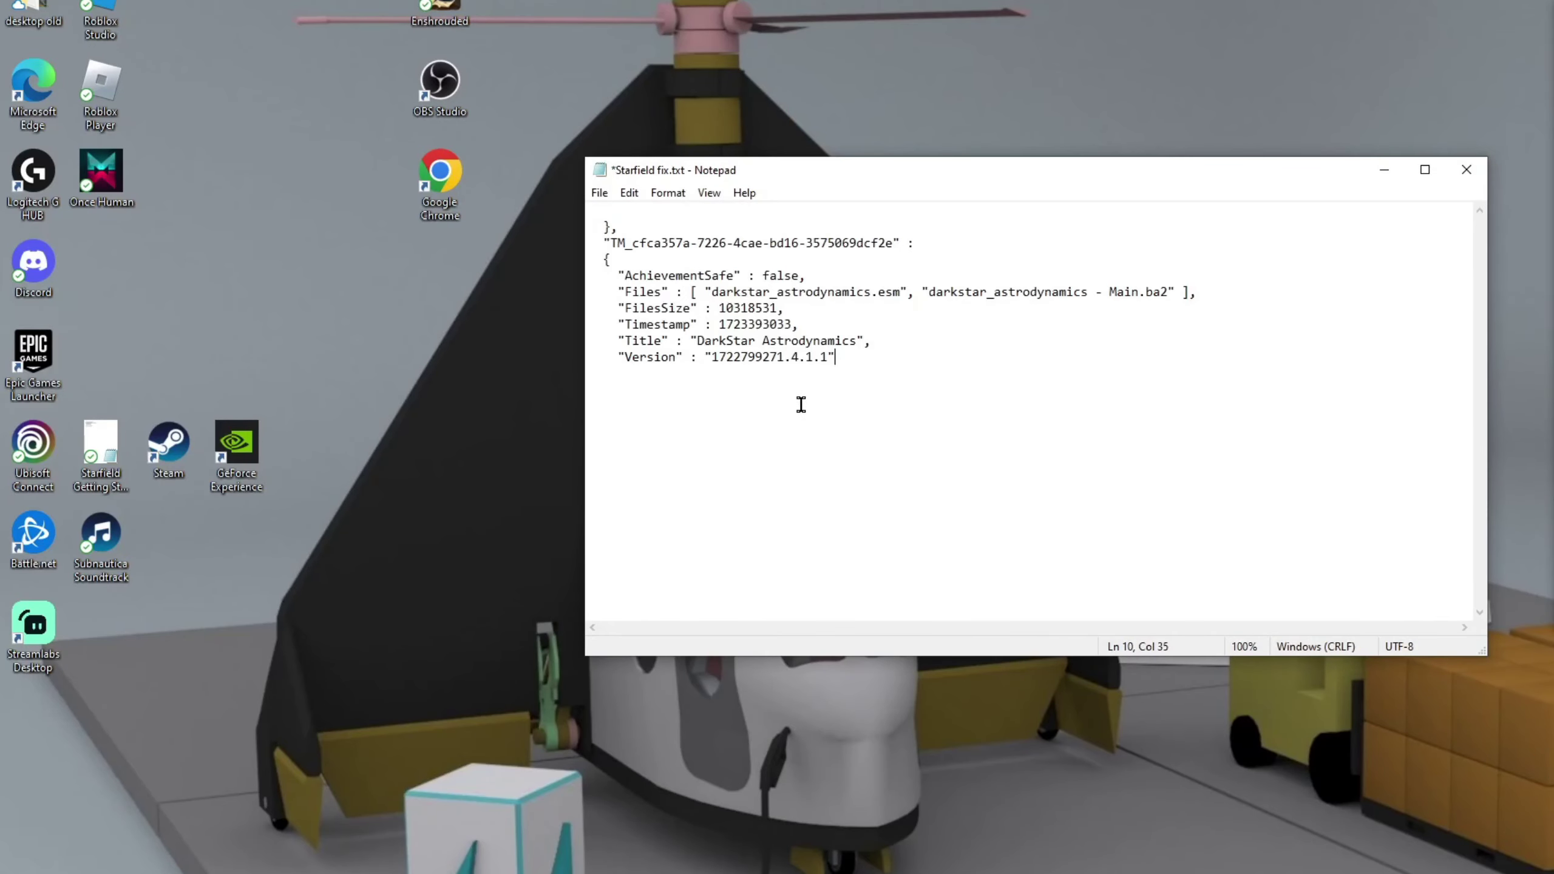
pyautogui.click(599, 193)
pyautogui.click(628, 273)
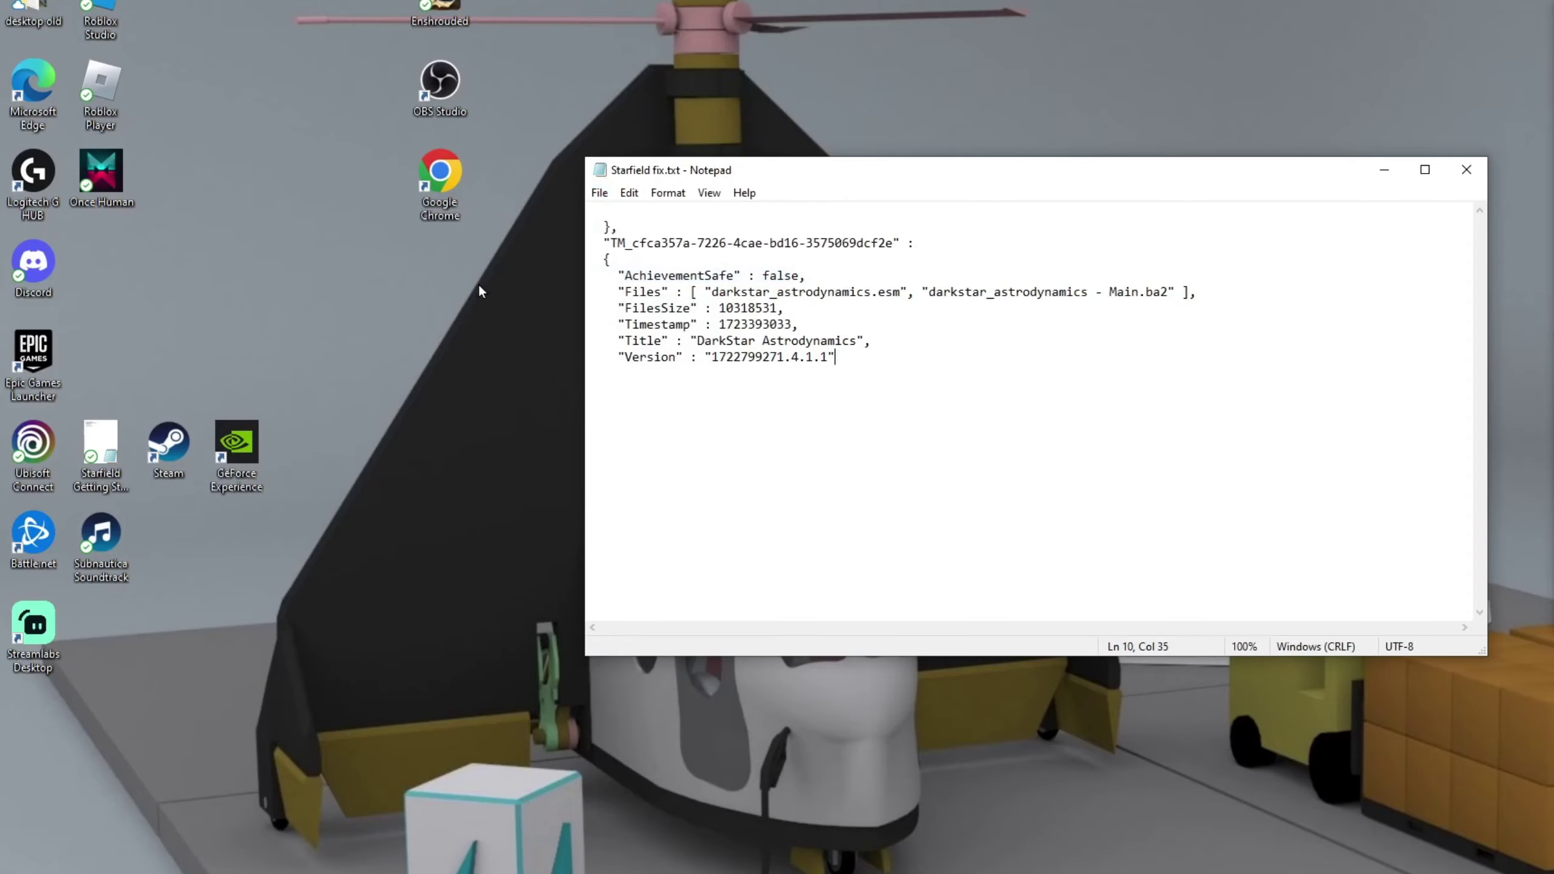
pyautogui.click(1467, 169)
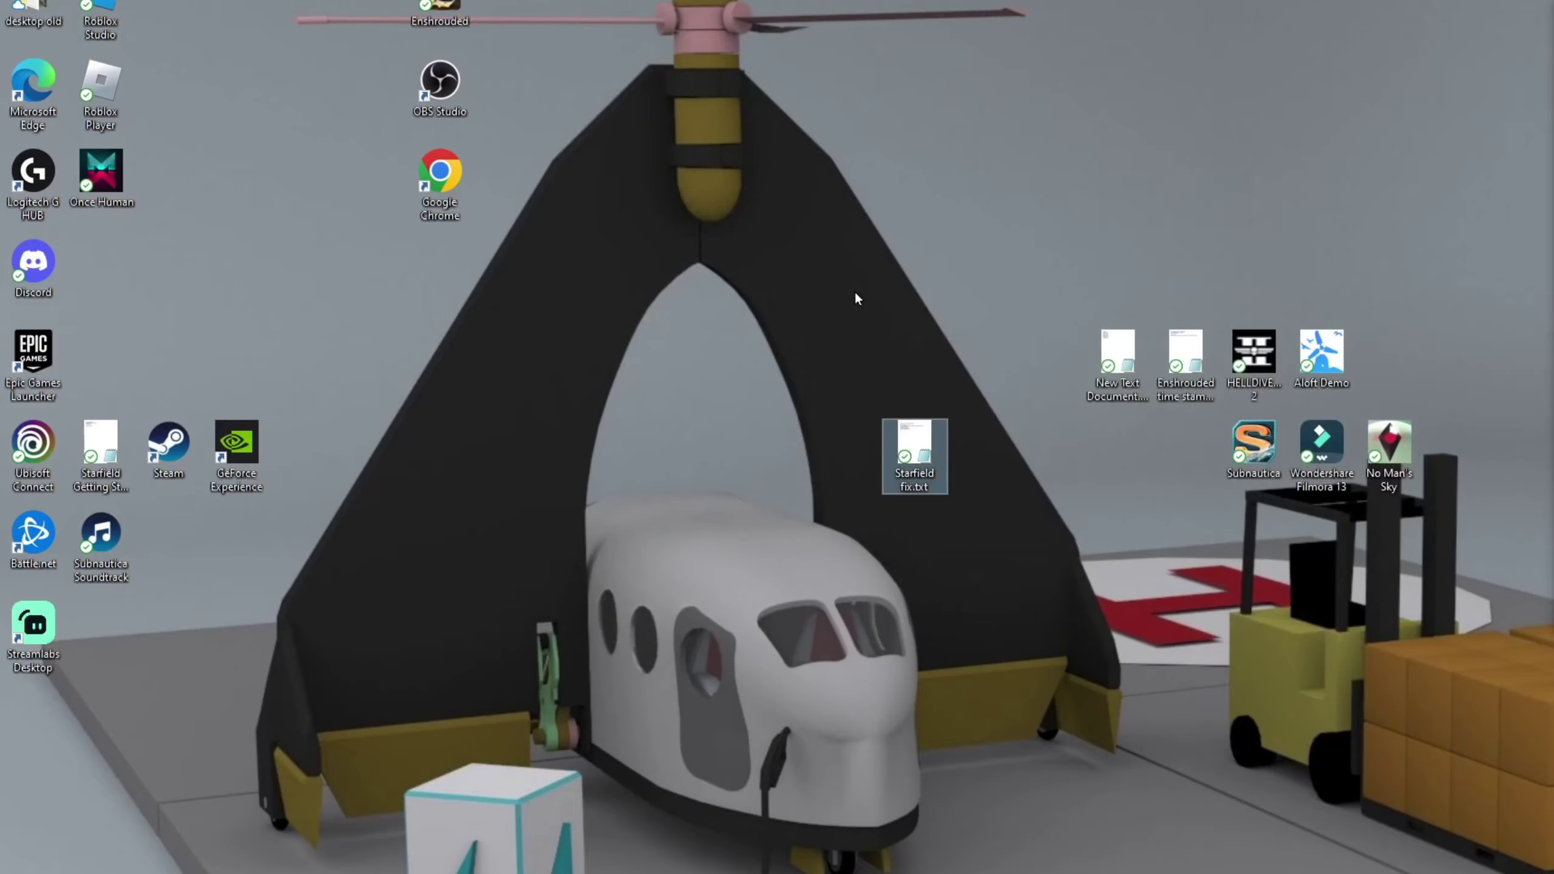
# Delete the selected DarkStar Astrodynamics entry from ContentCatalog.txt, then save and close the file
pyautogui.click(726, 759)
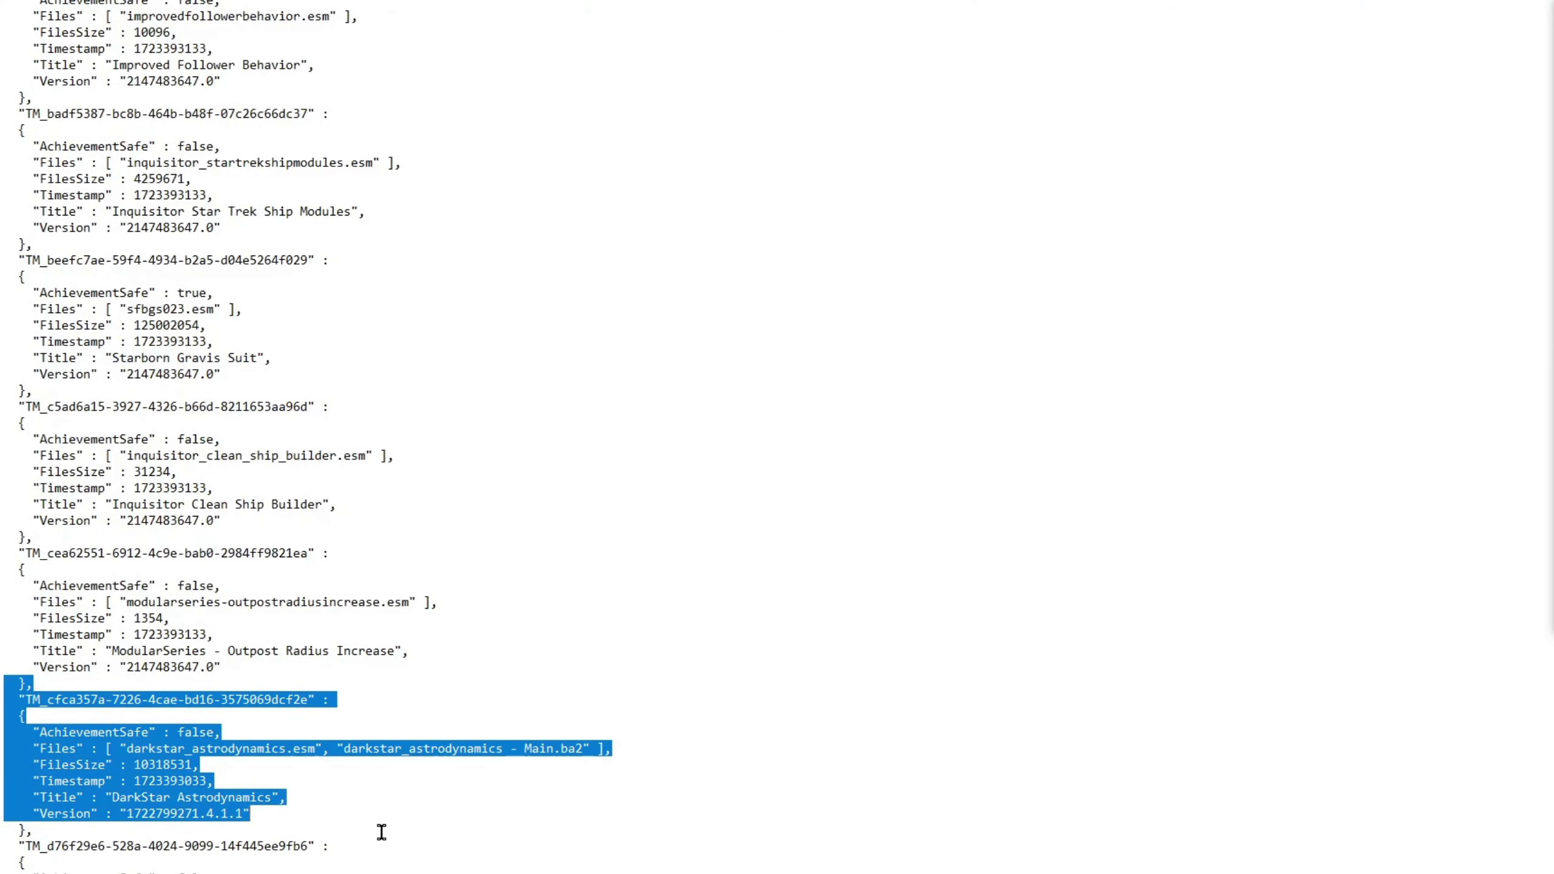
pyautogui.press('Delete')
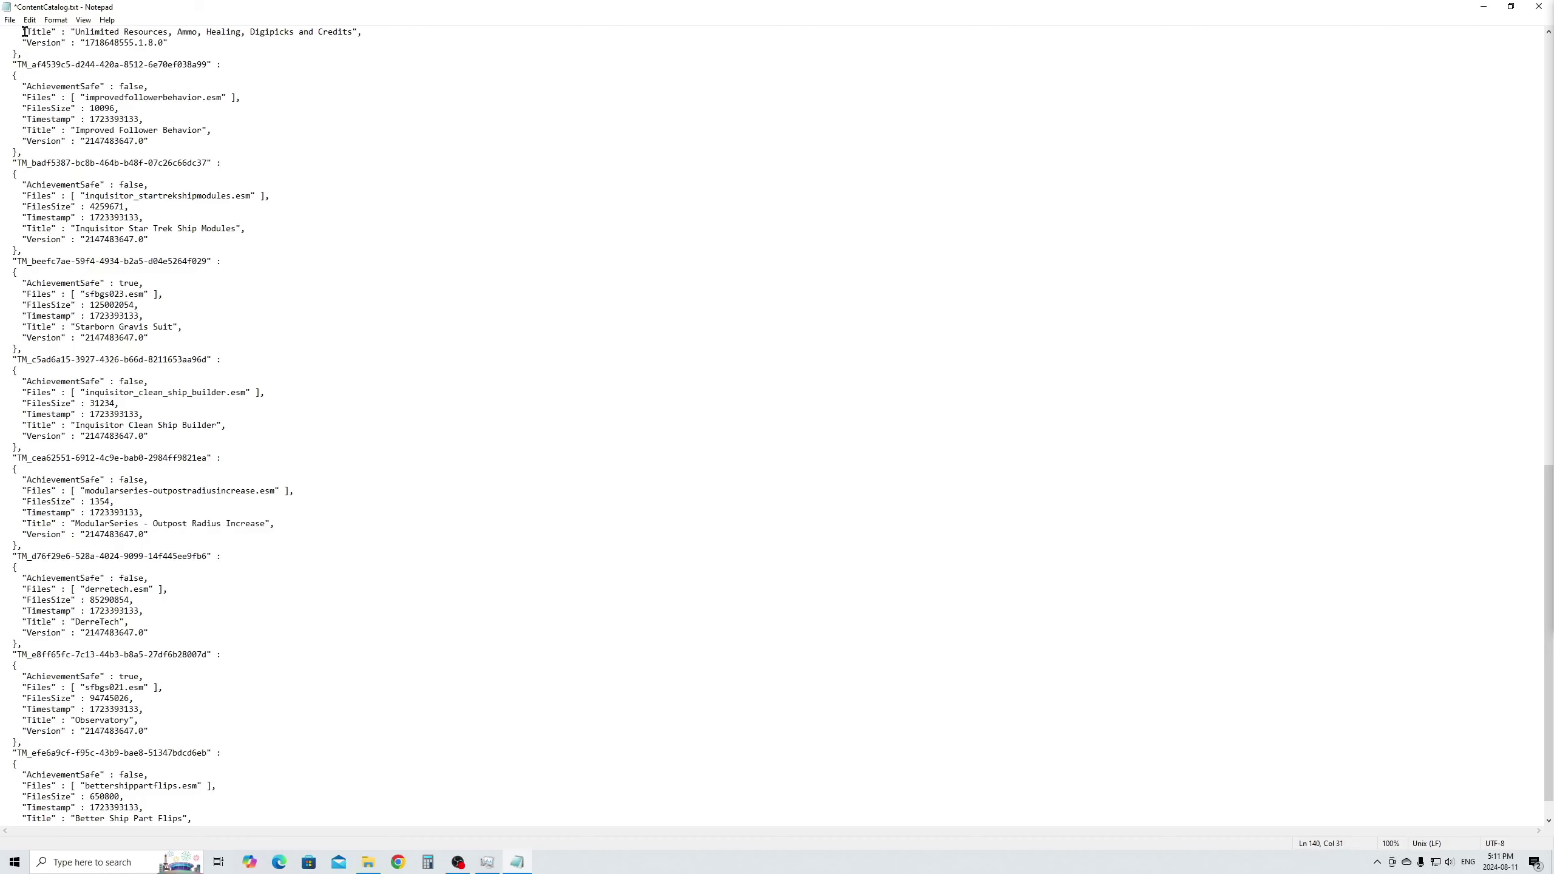
pyautogui.click(9, 20)
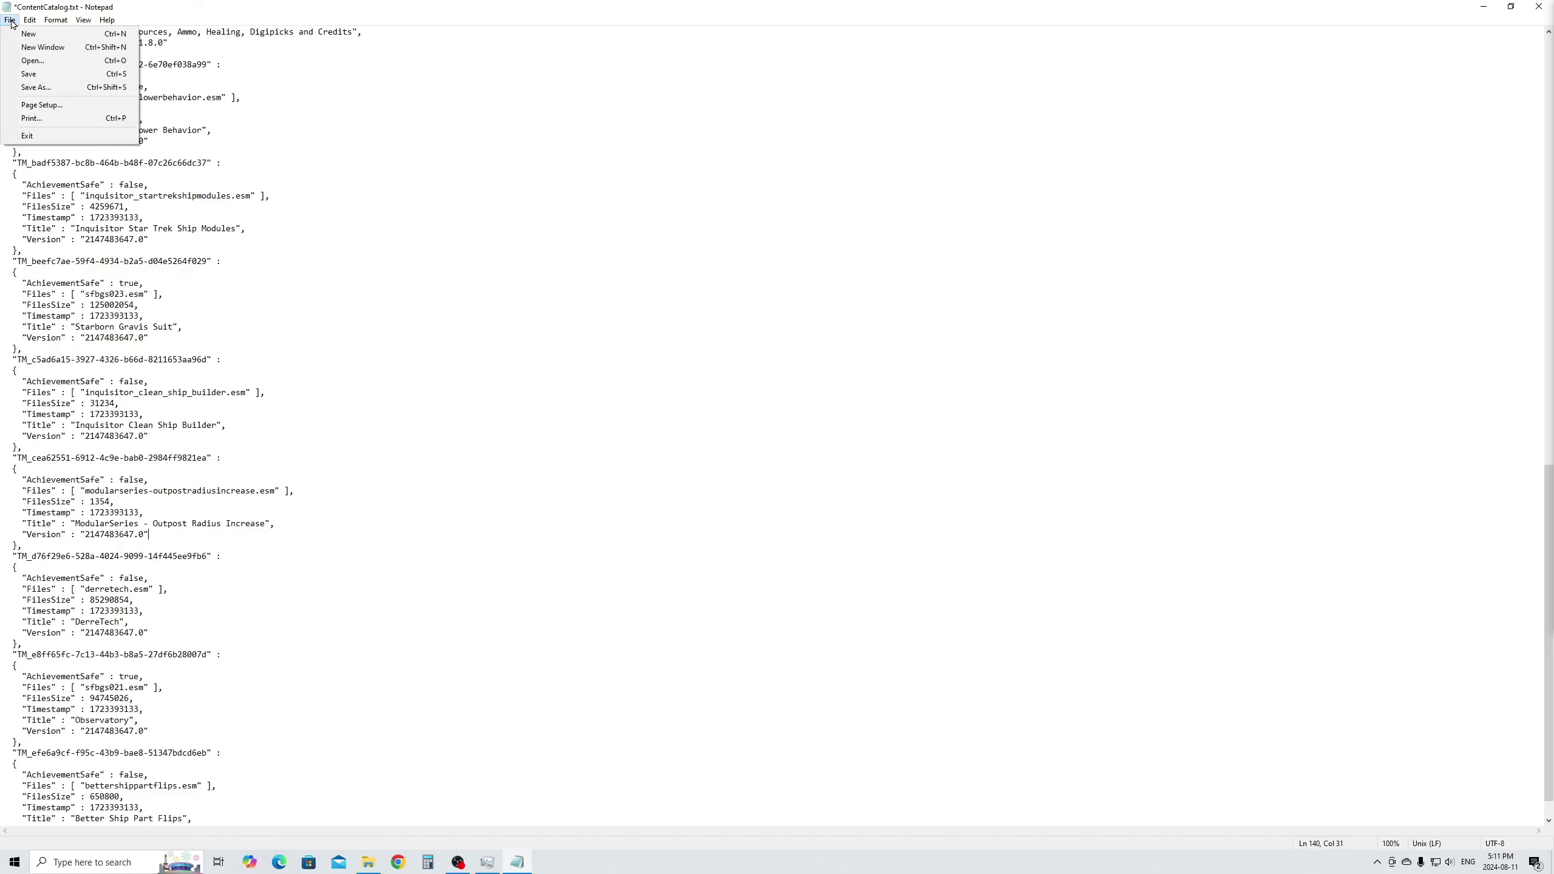
pyautogui.click(31, 74)
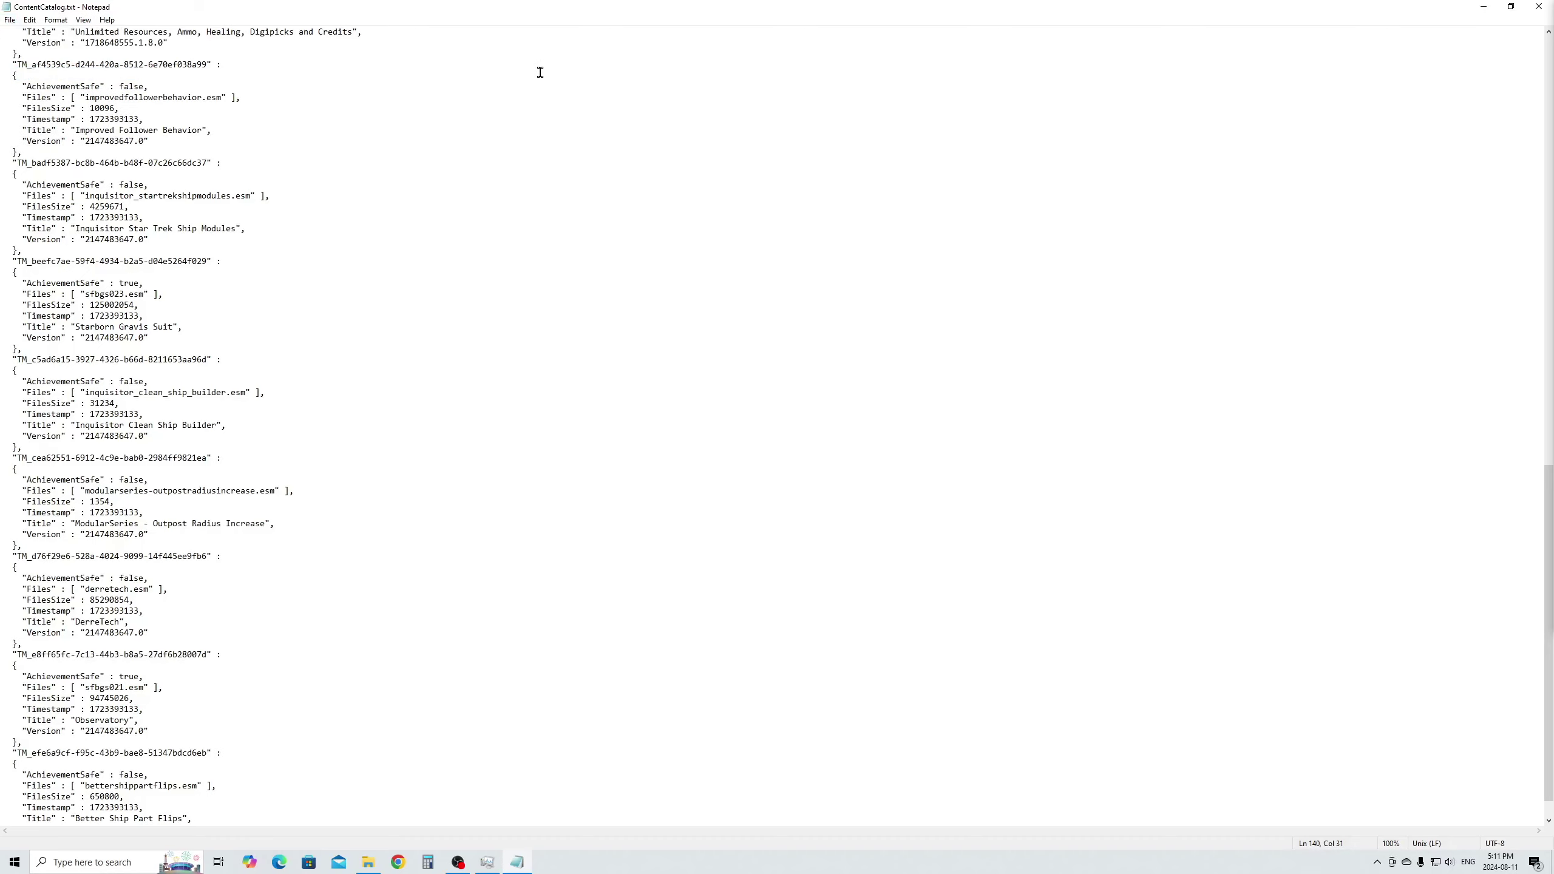
pyautogui.click(1539, 6)
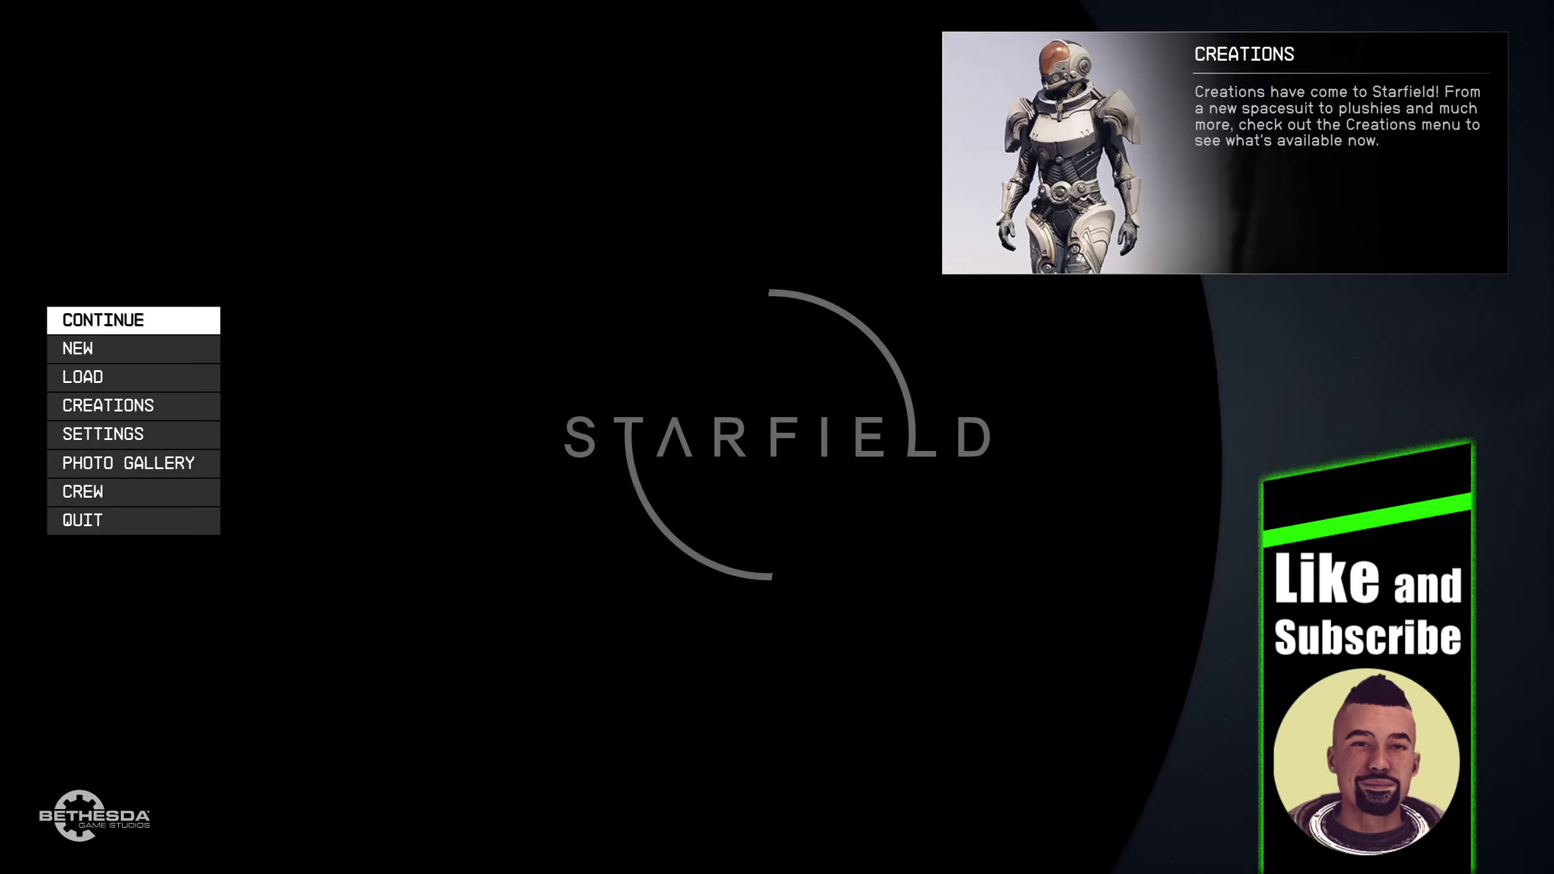
# In Starfield, continue from the last save, declining the missing Creations download and using the current load order
pyautogui.click(141, 324)
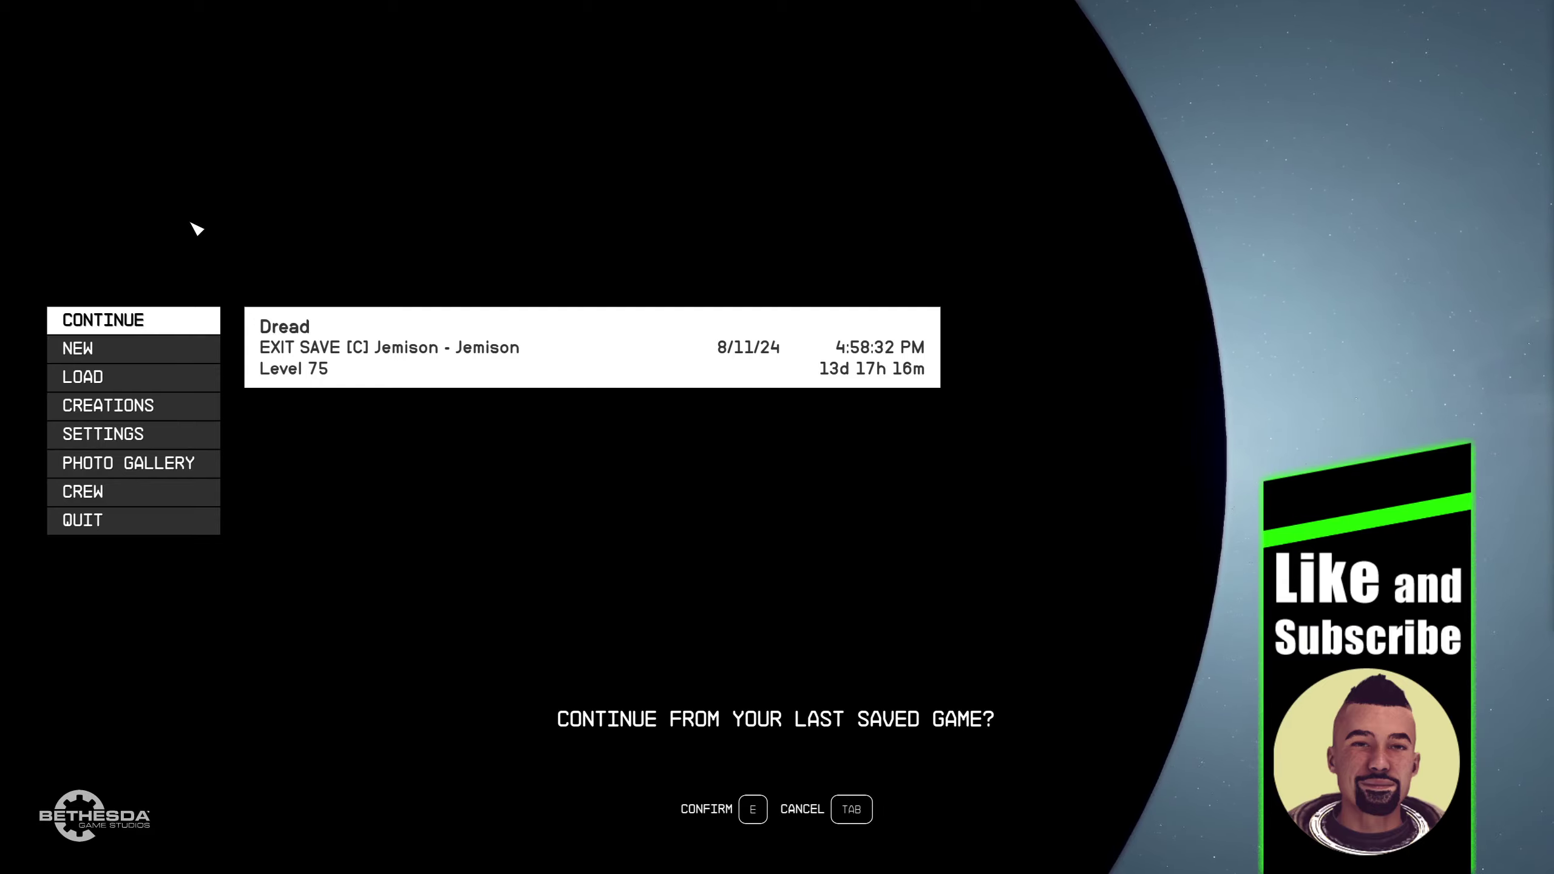
pyautogui.click(706, 815)
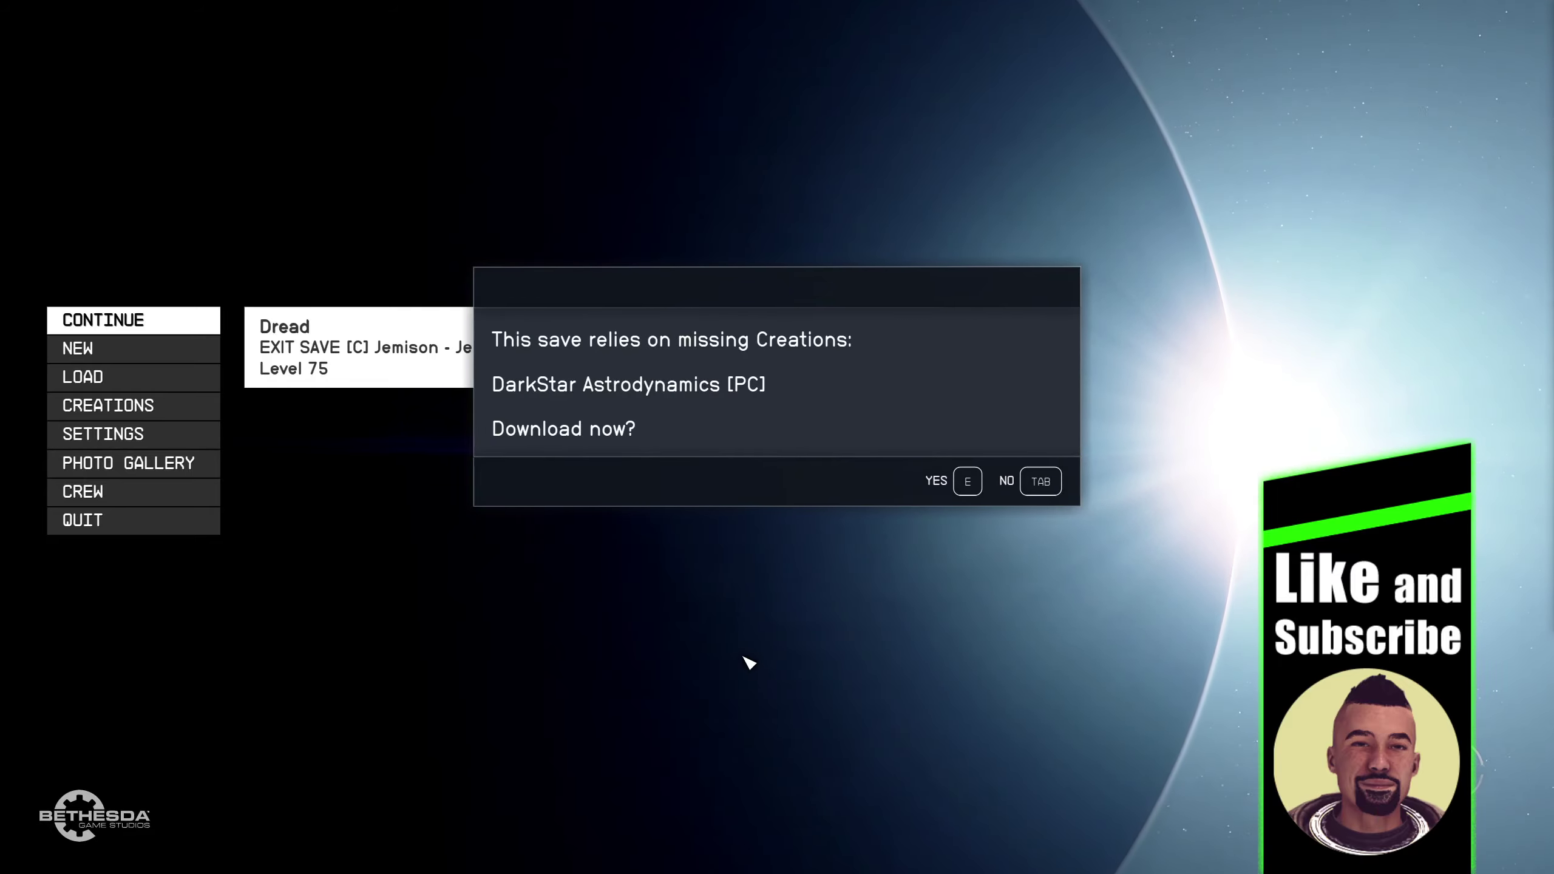
pyautogui.click(1040, 482)
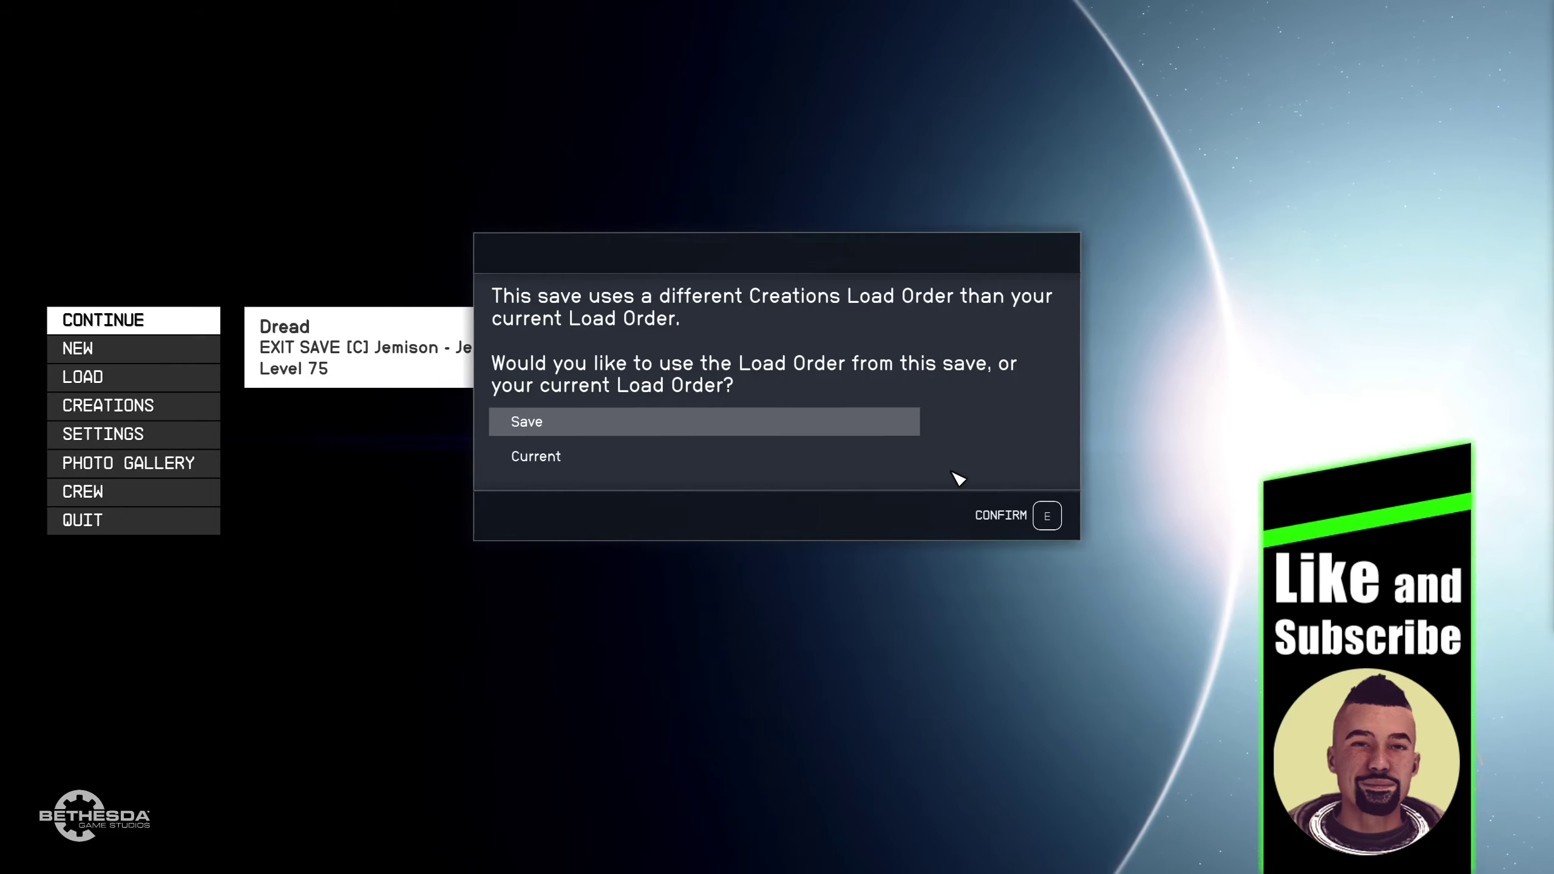
pyautogui.click(712, 464)
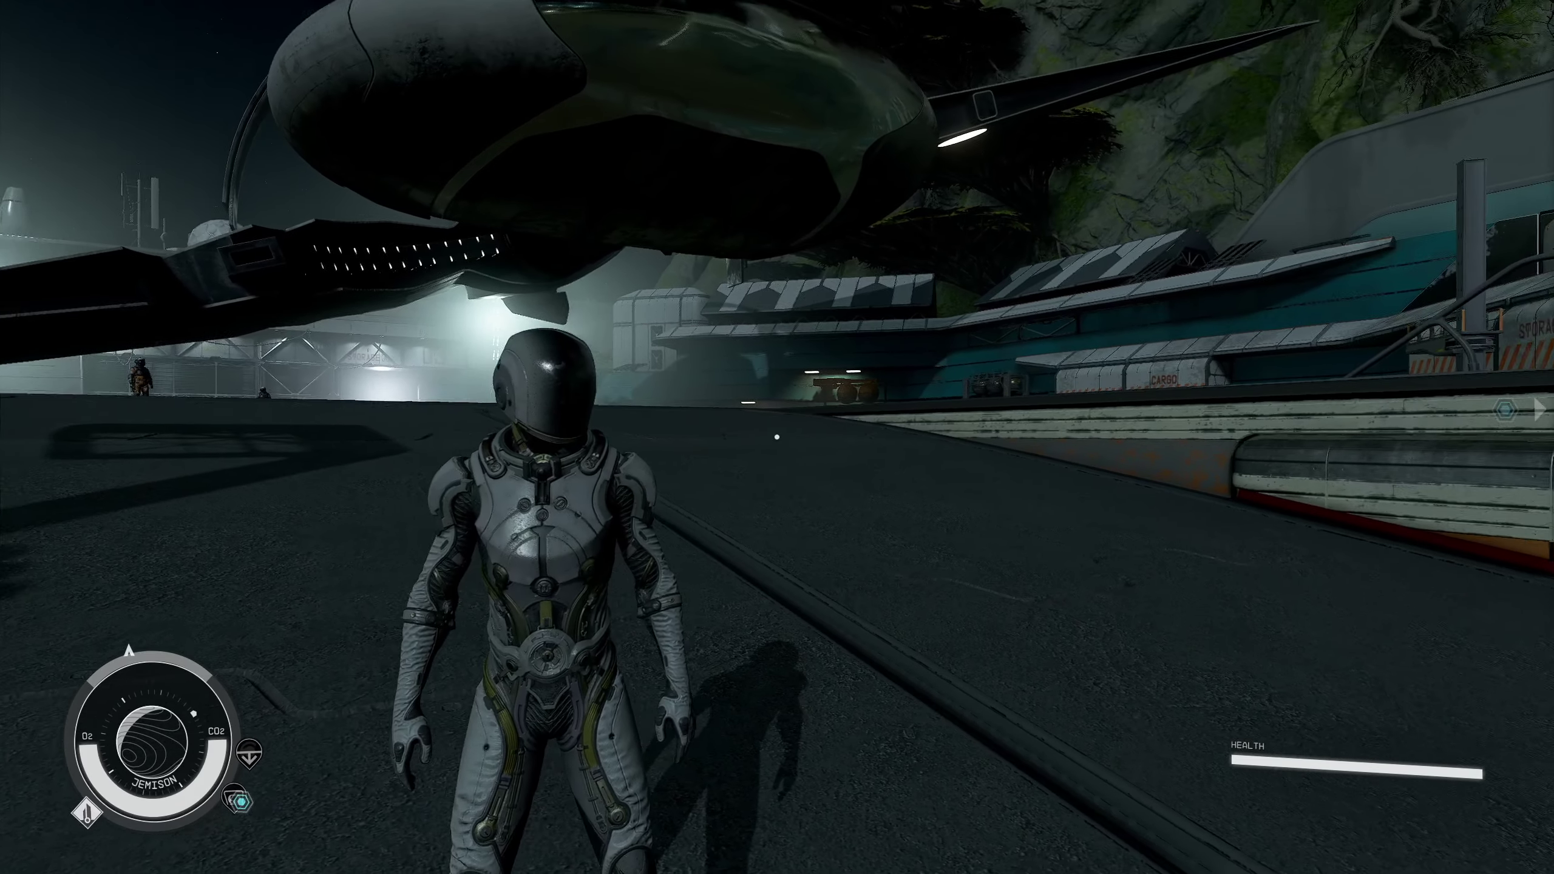
# Check all items in the character's inventory and return to the game
pyautogui.press('Tab')
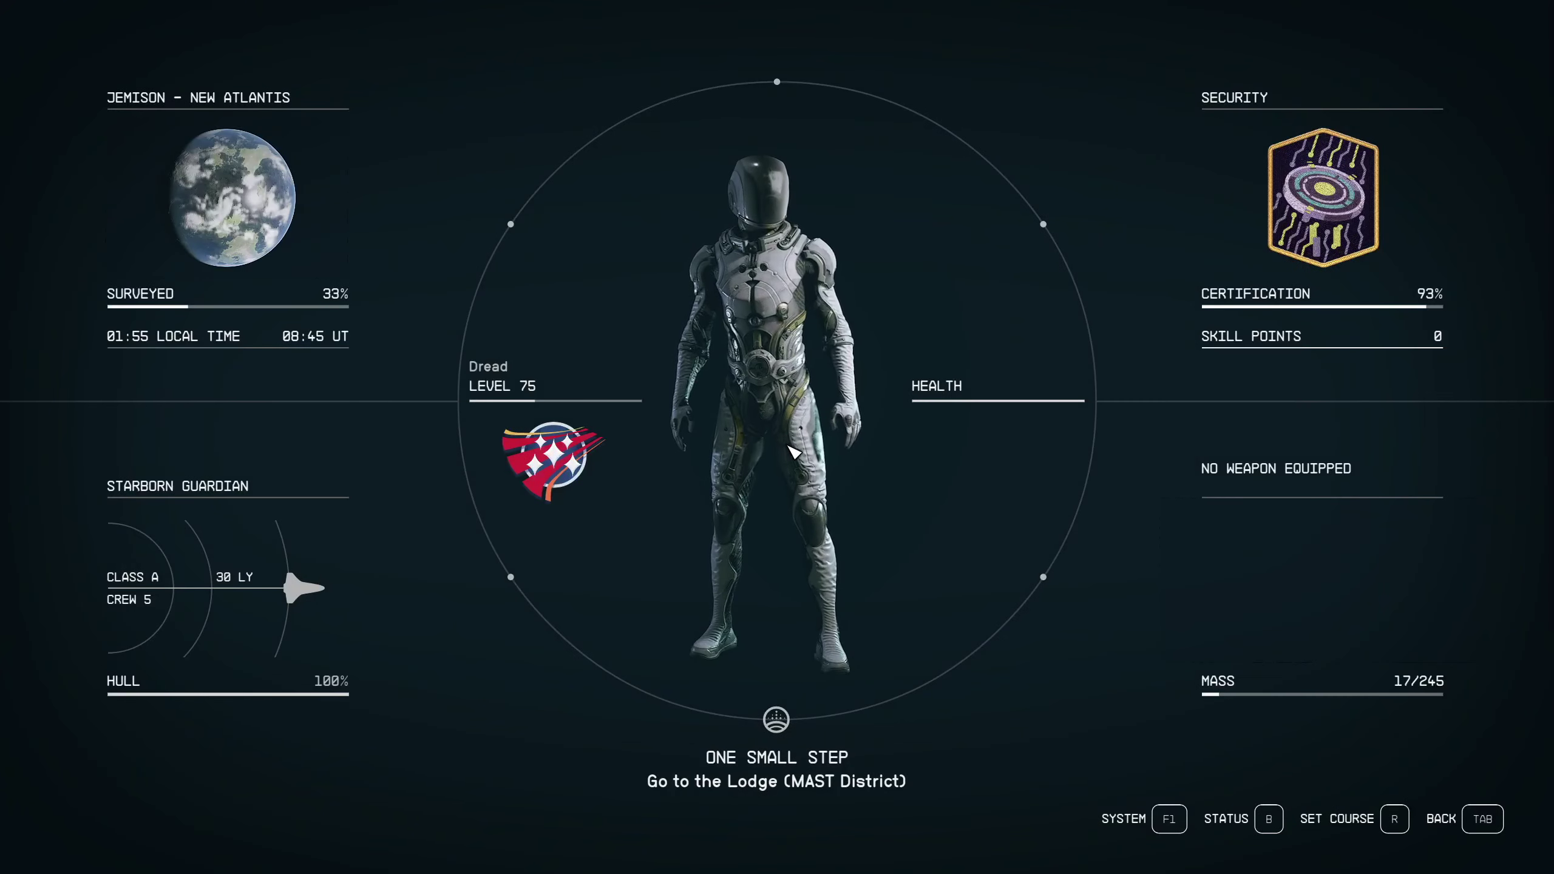
pyautogui.click(1154, 612)
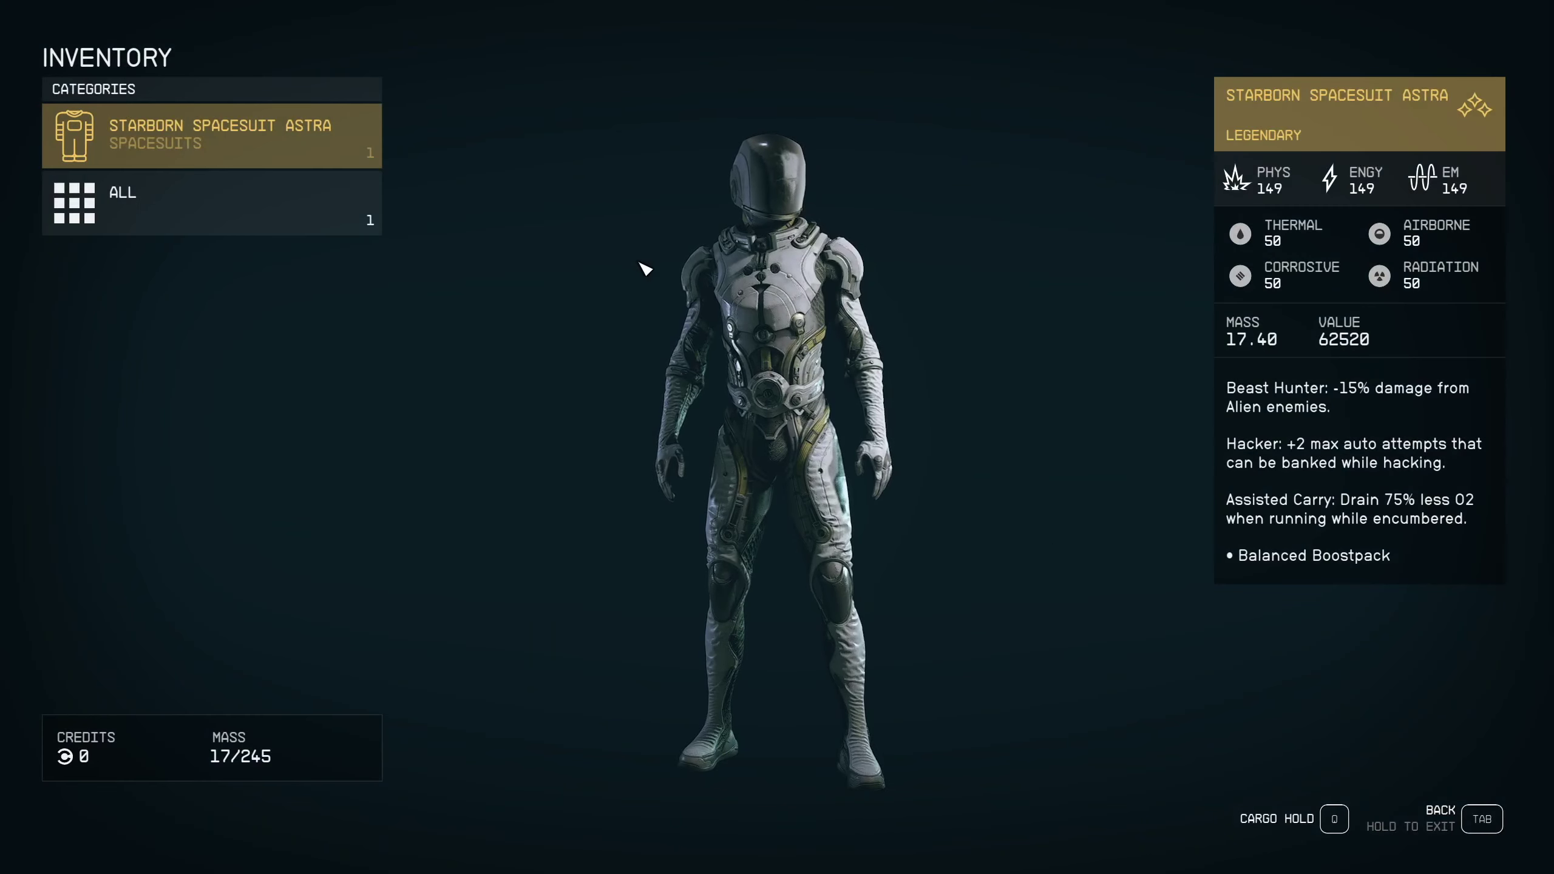
pyautogui.click(304, 210)
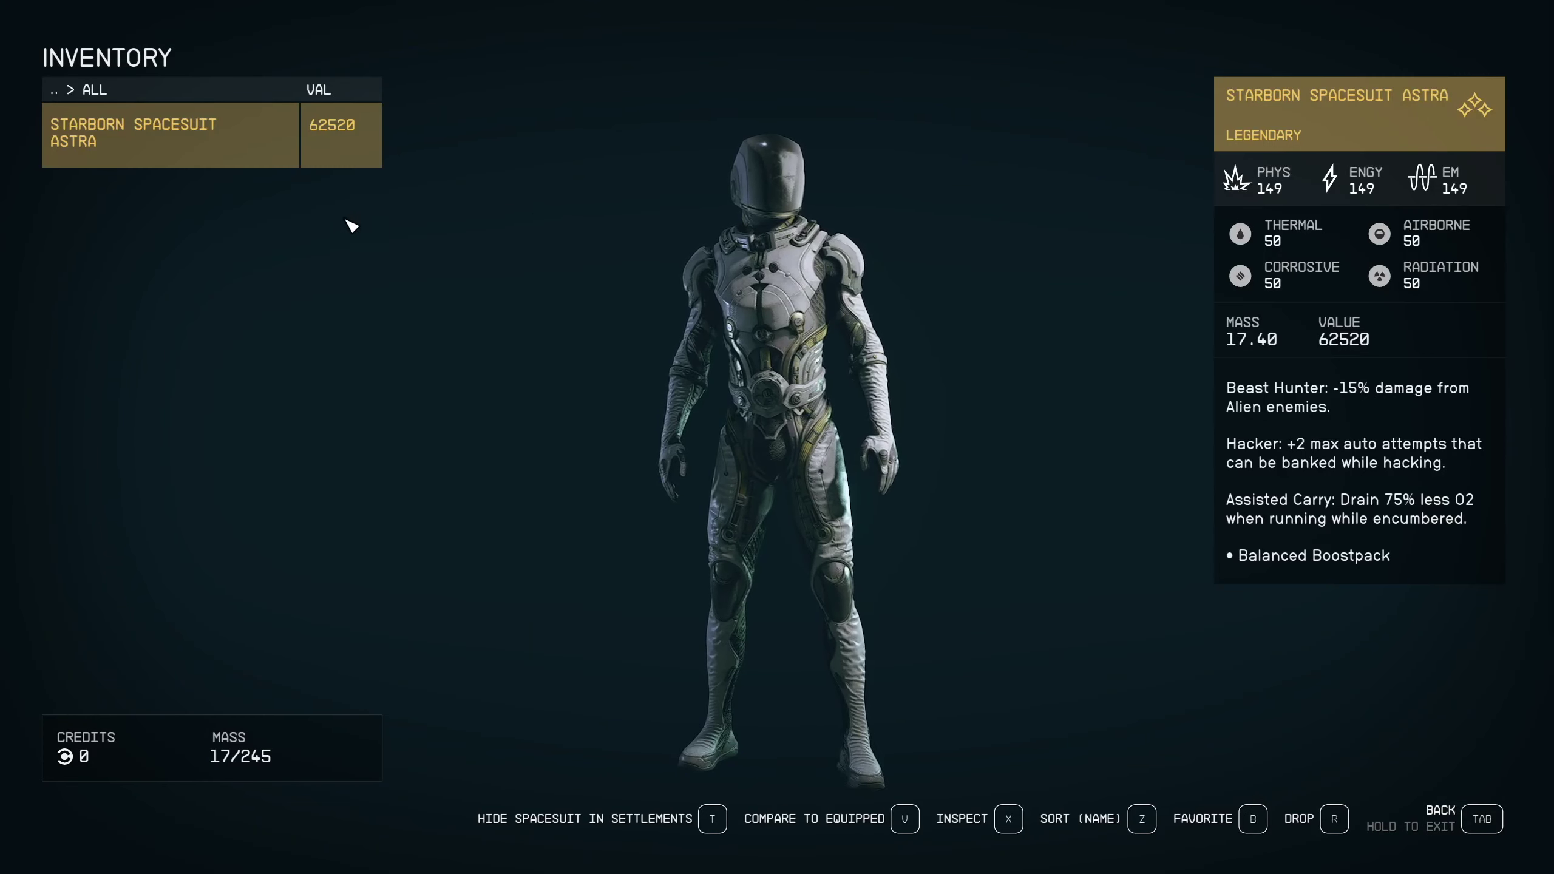
pyautogui.click(1377, 823)
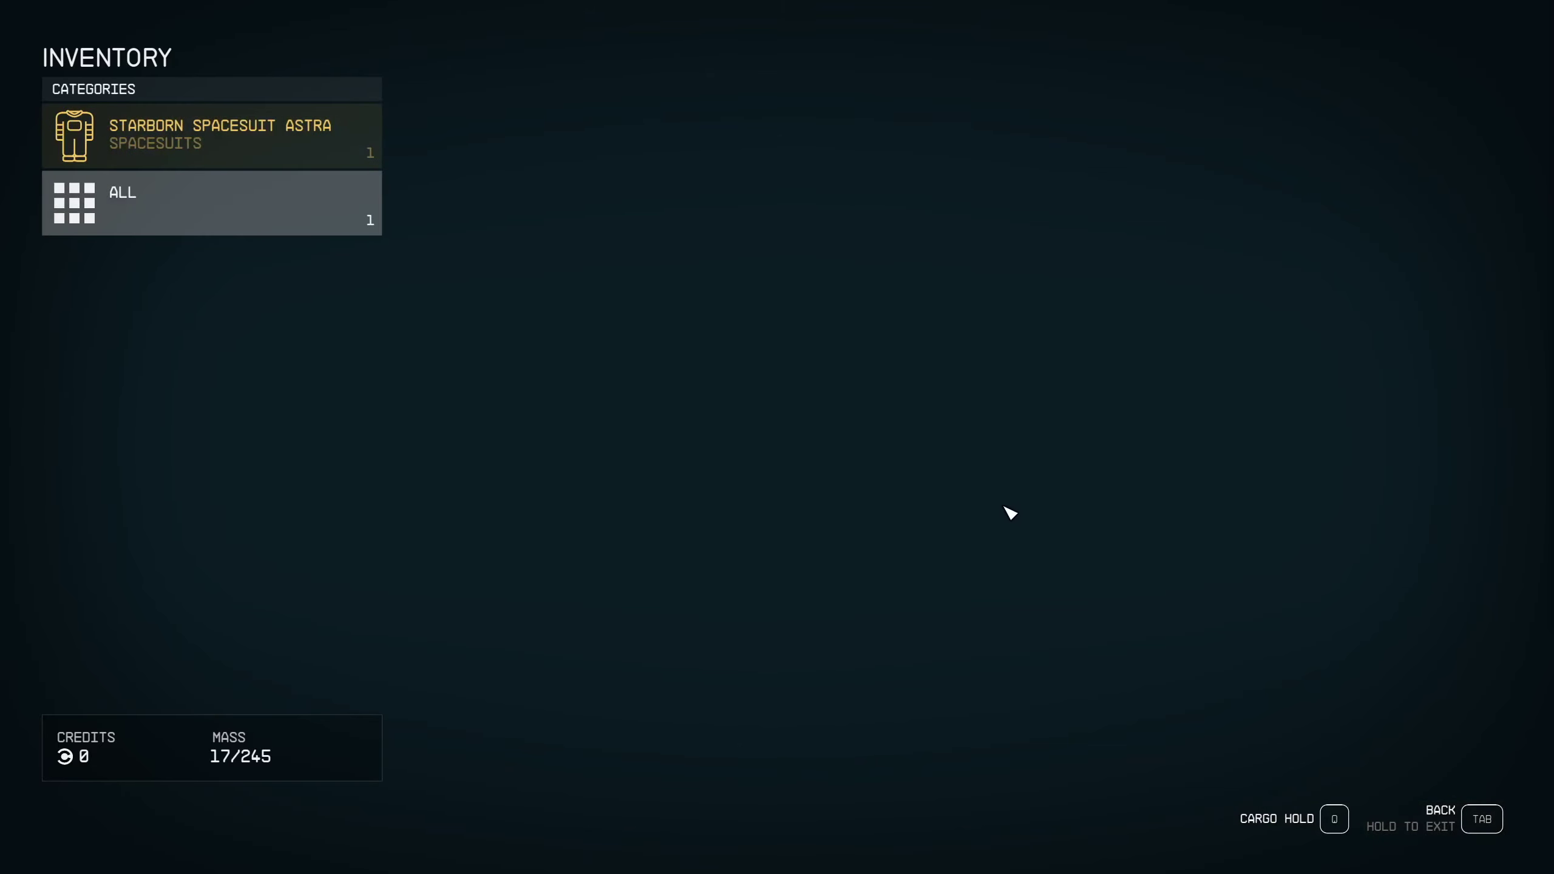
pyautogui.click(1463, 823)
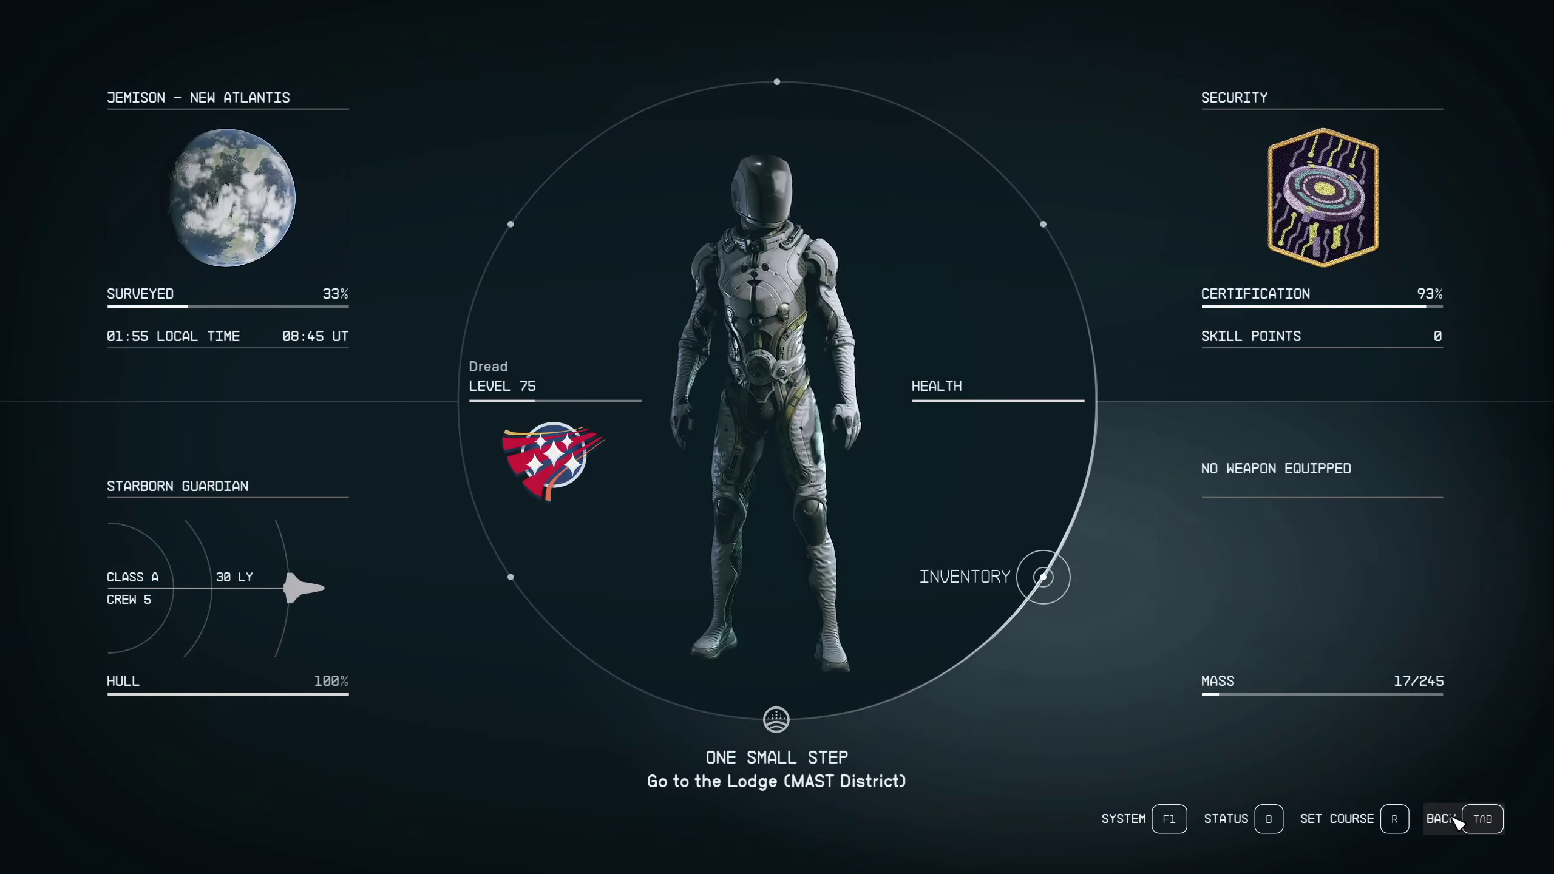
pyautogui.click(1459, 821)
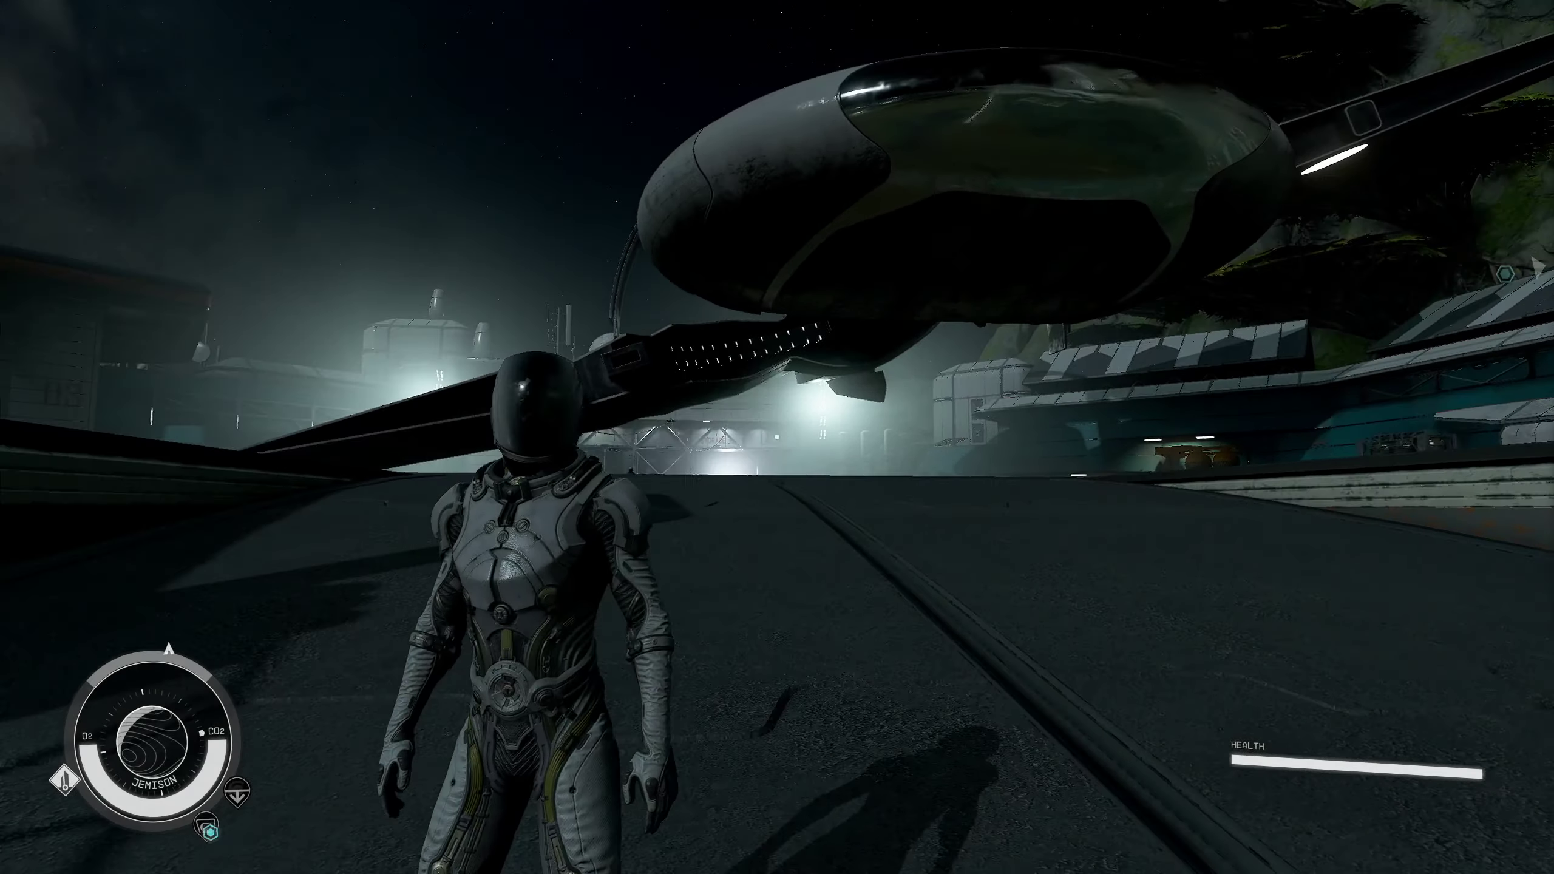
# Run from the landing pad through the New Atlantis spaceport to the fountain plaza
pyautogui.press('w')
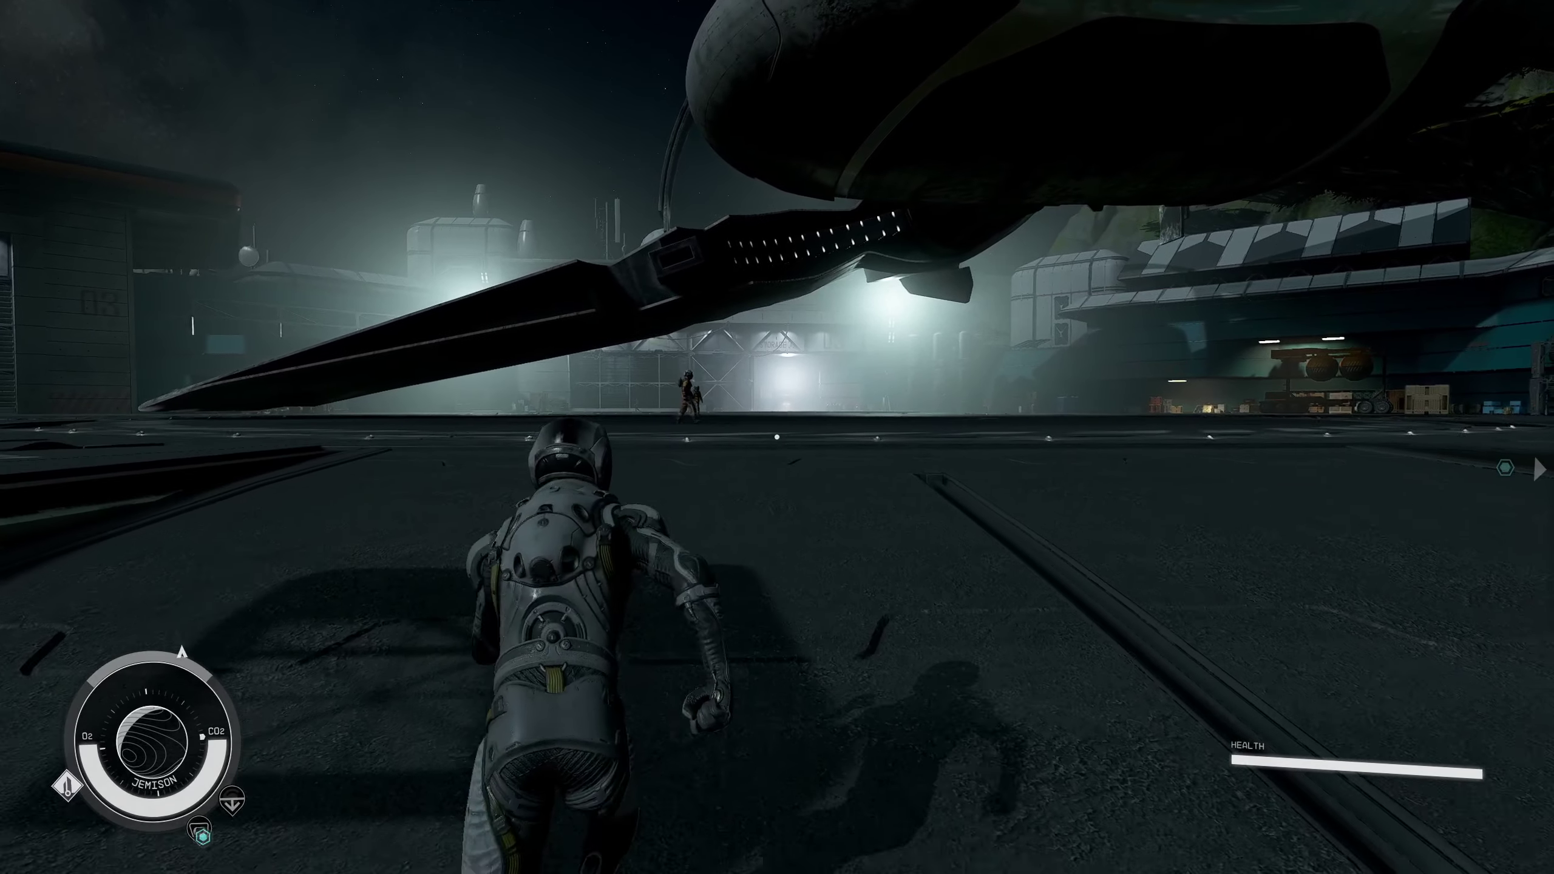
pyautogui.press('w')
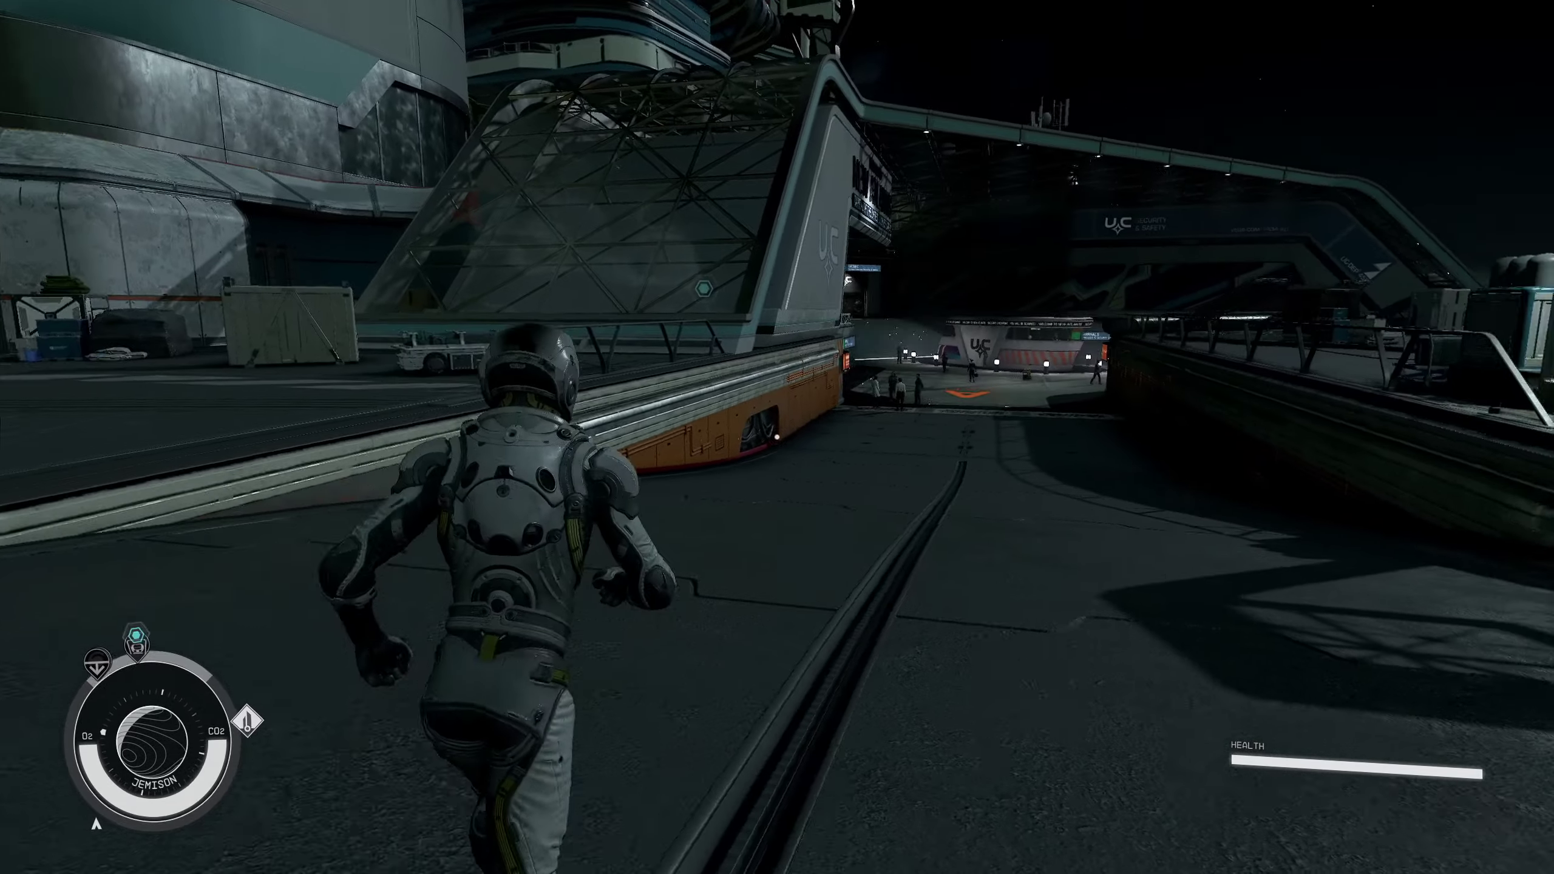
pyautogui.press('w')
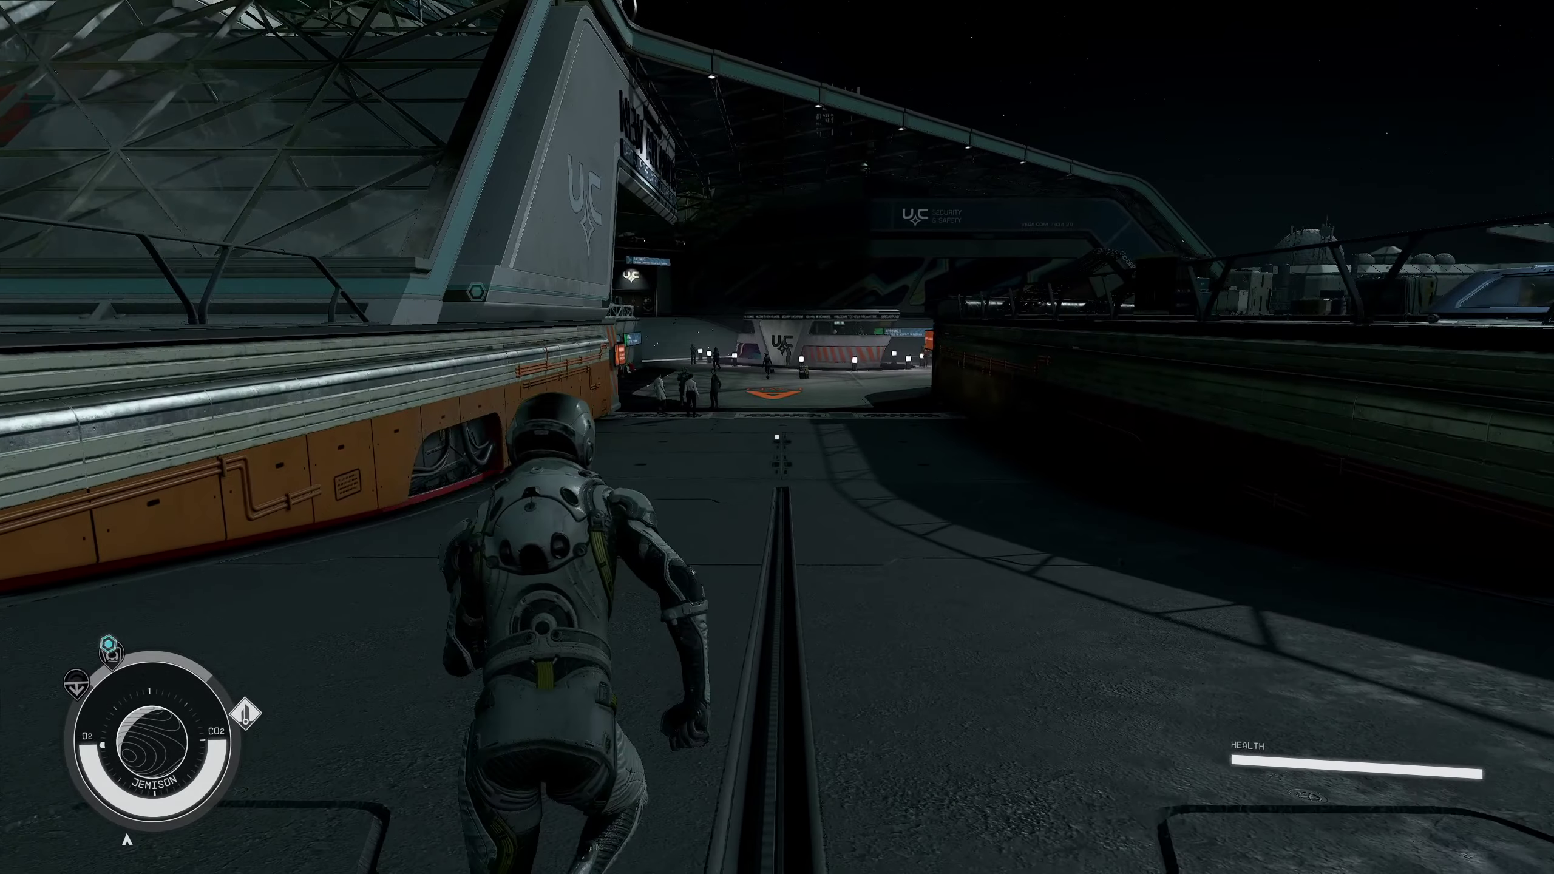
pyautogui.press('s')
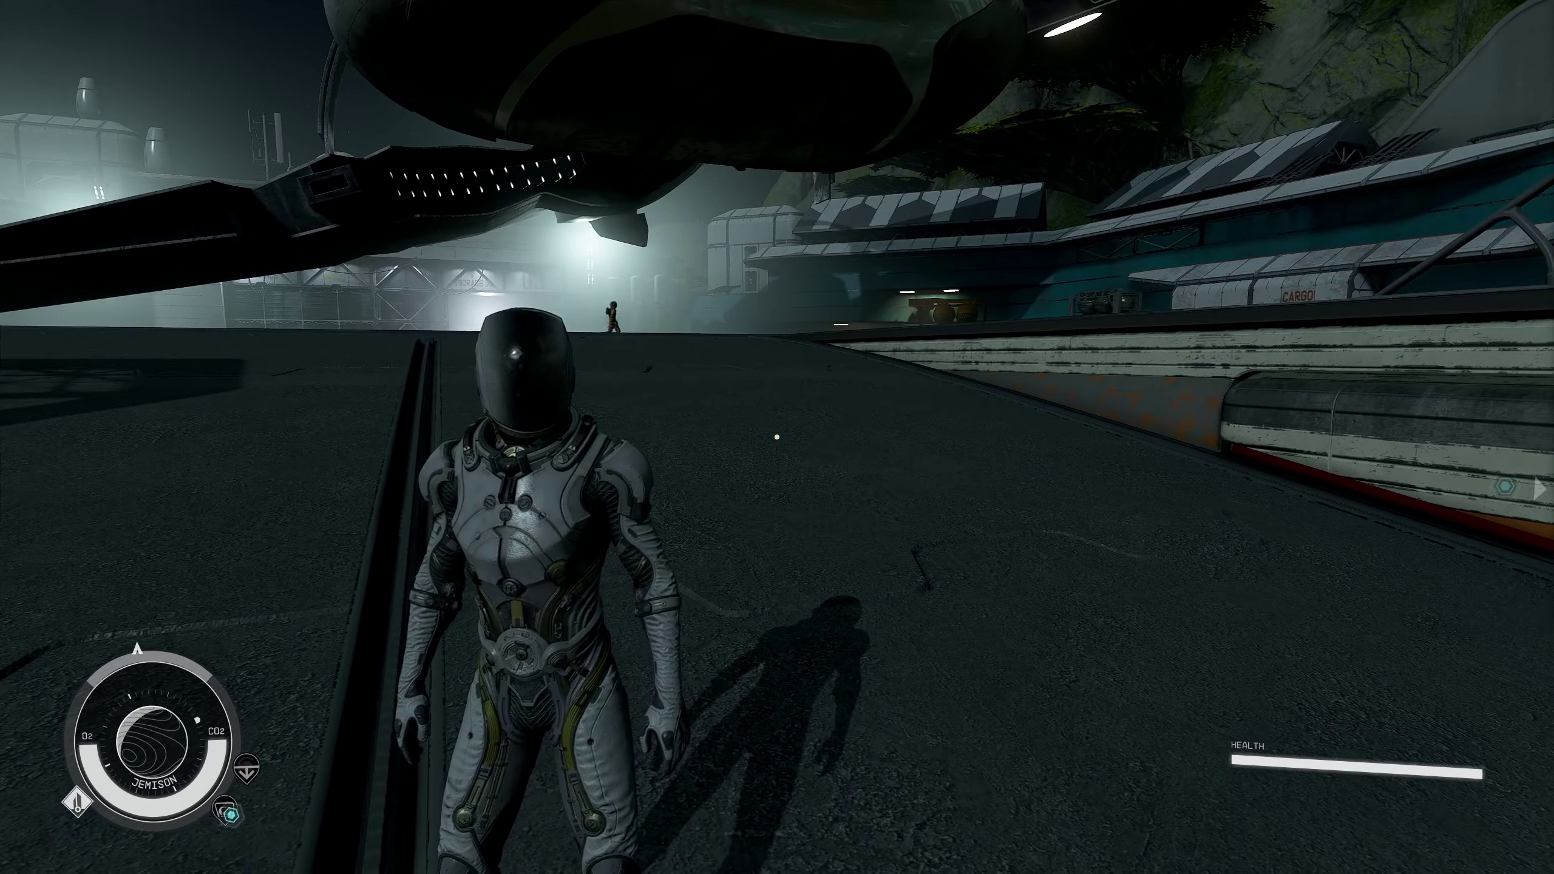
pyautogui.press('w')
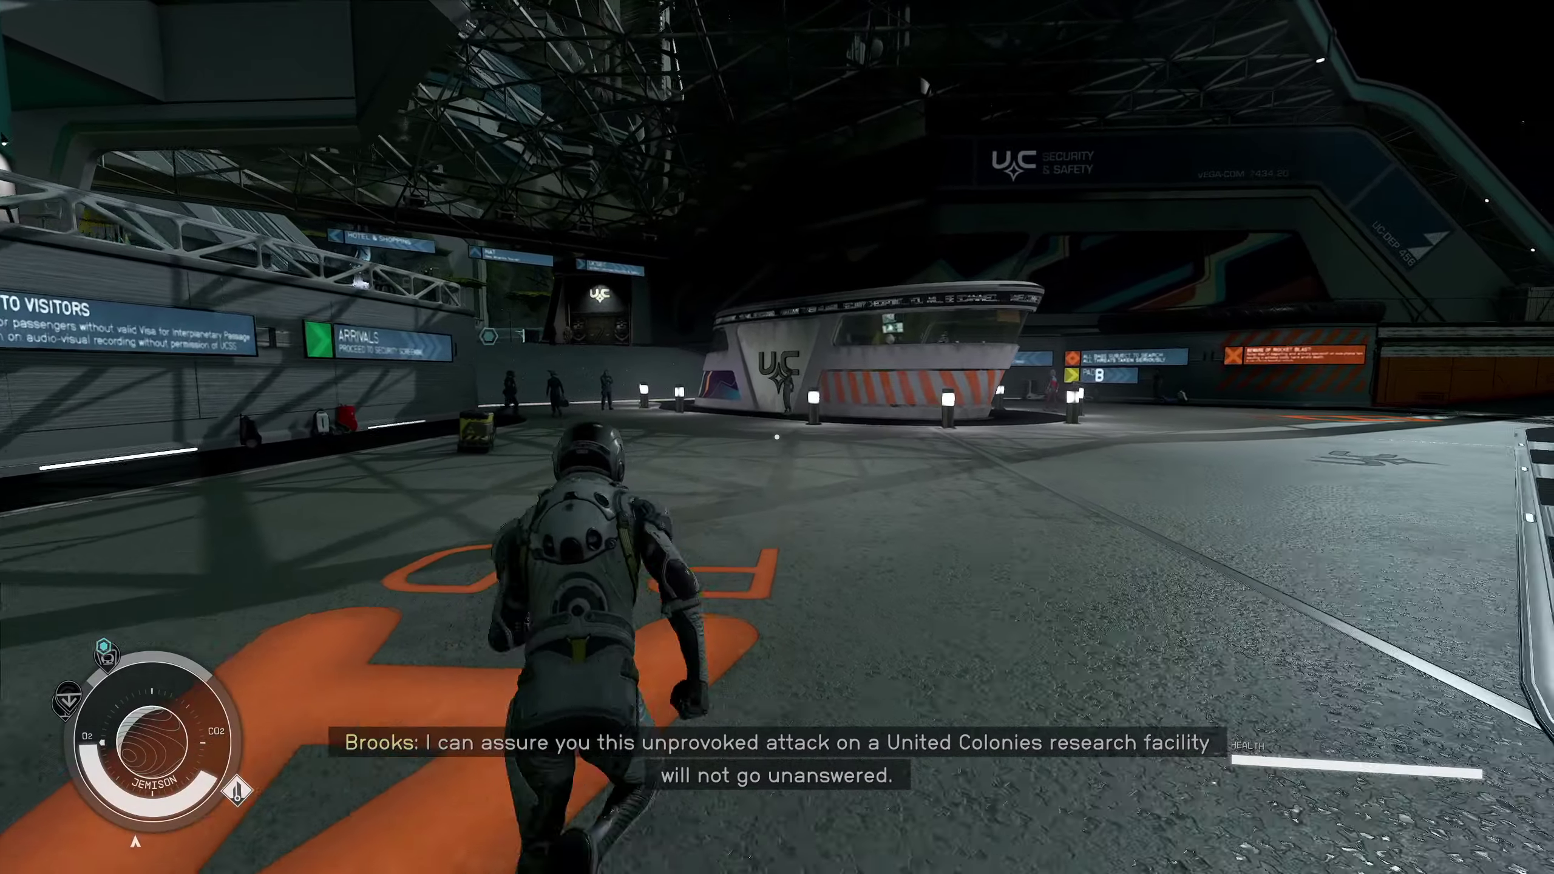
pyautogui.press('w')
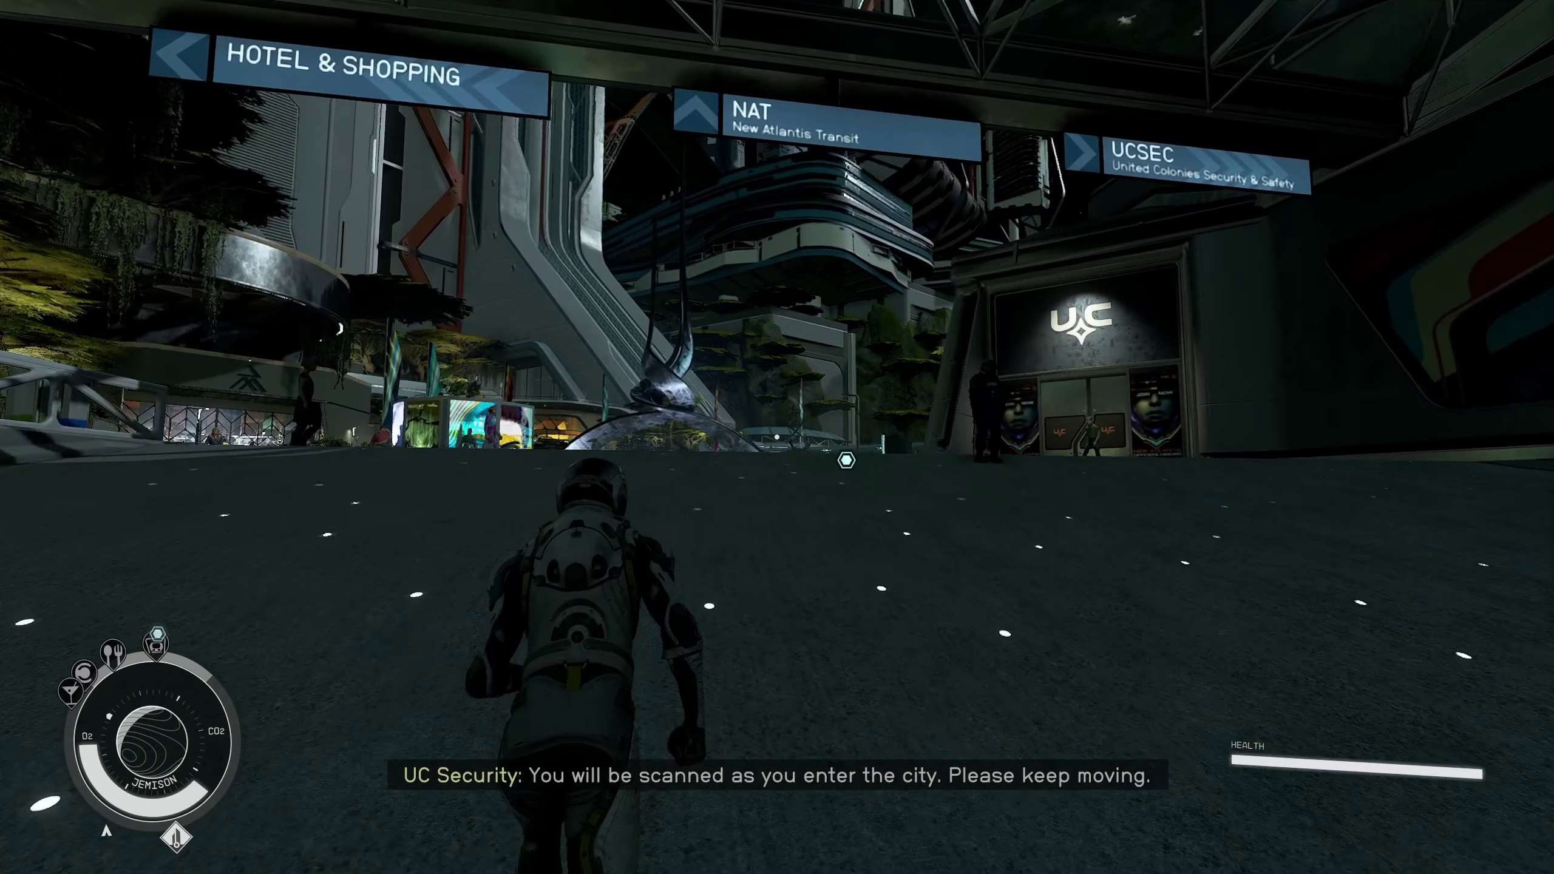
pyautogui.press('w')
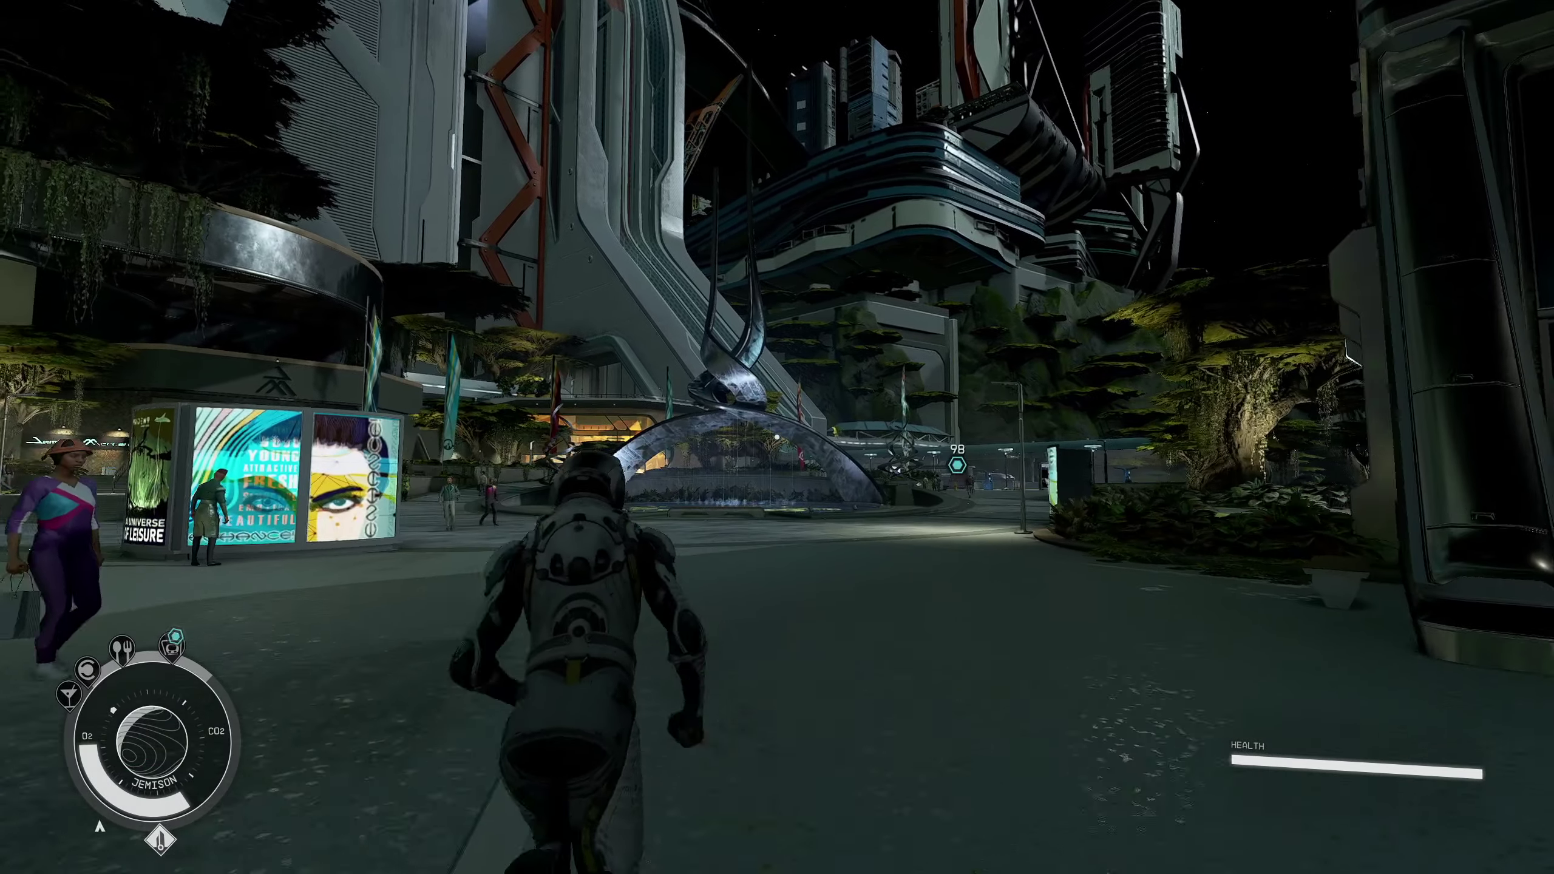
pyautogui.press('w')
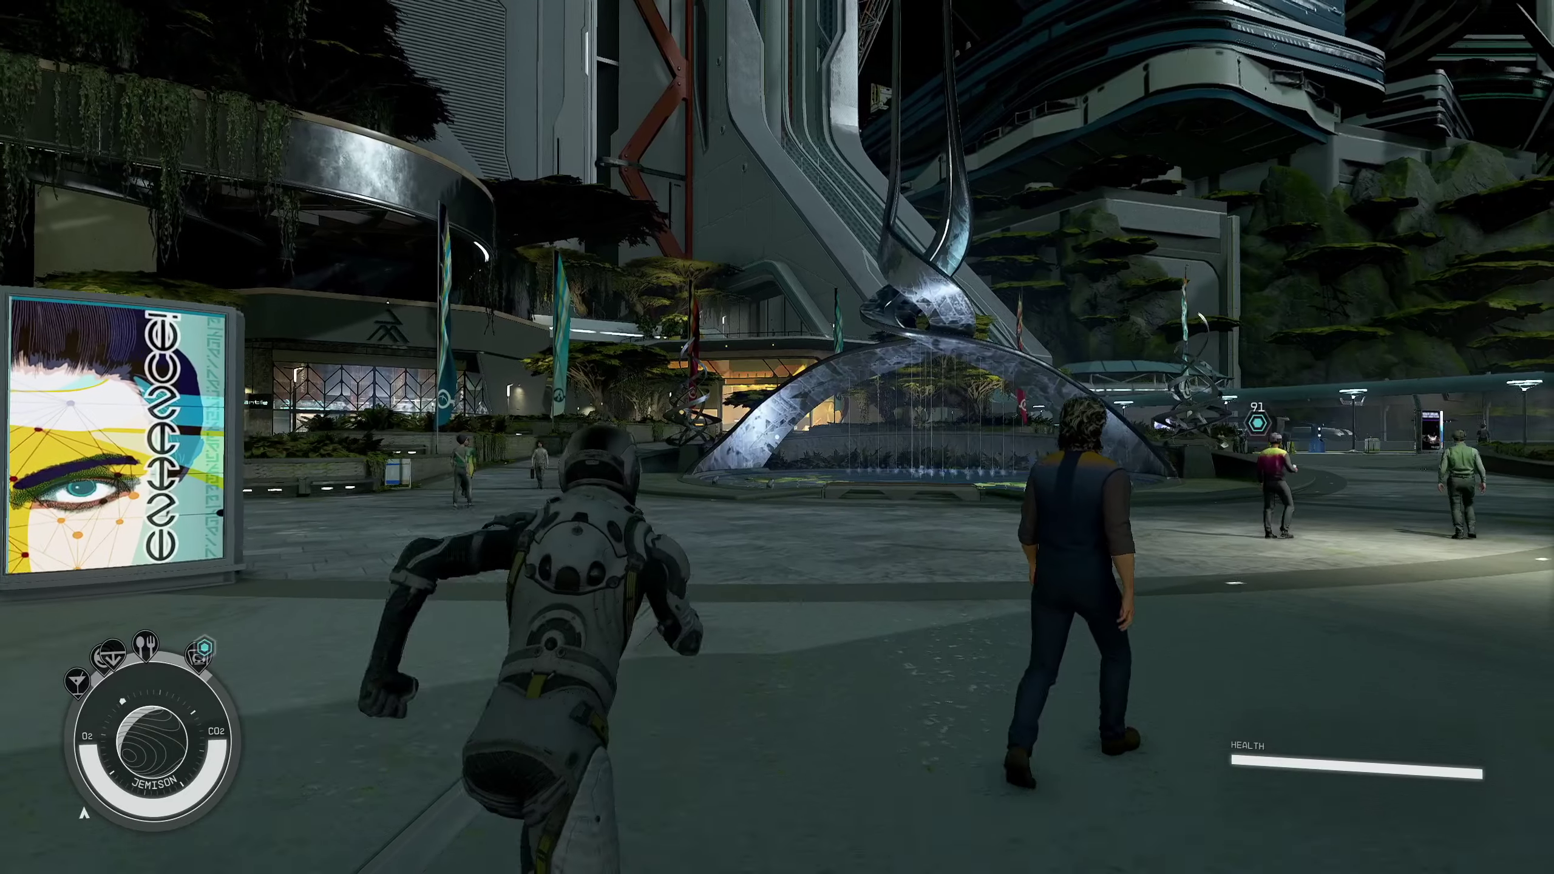
pyautogui.press('w')
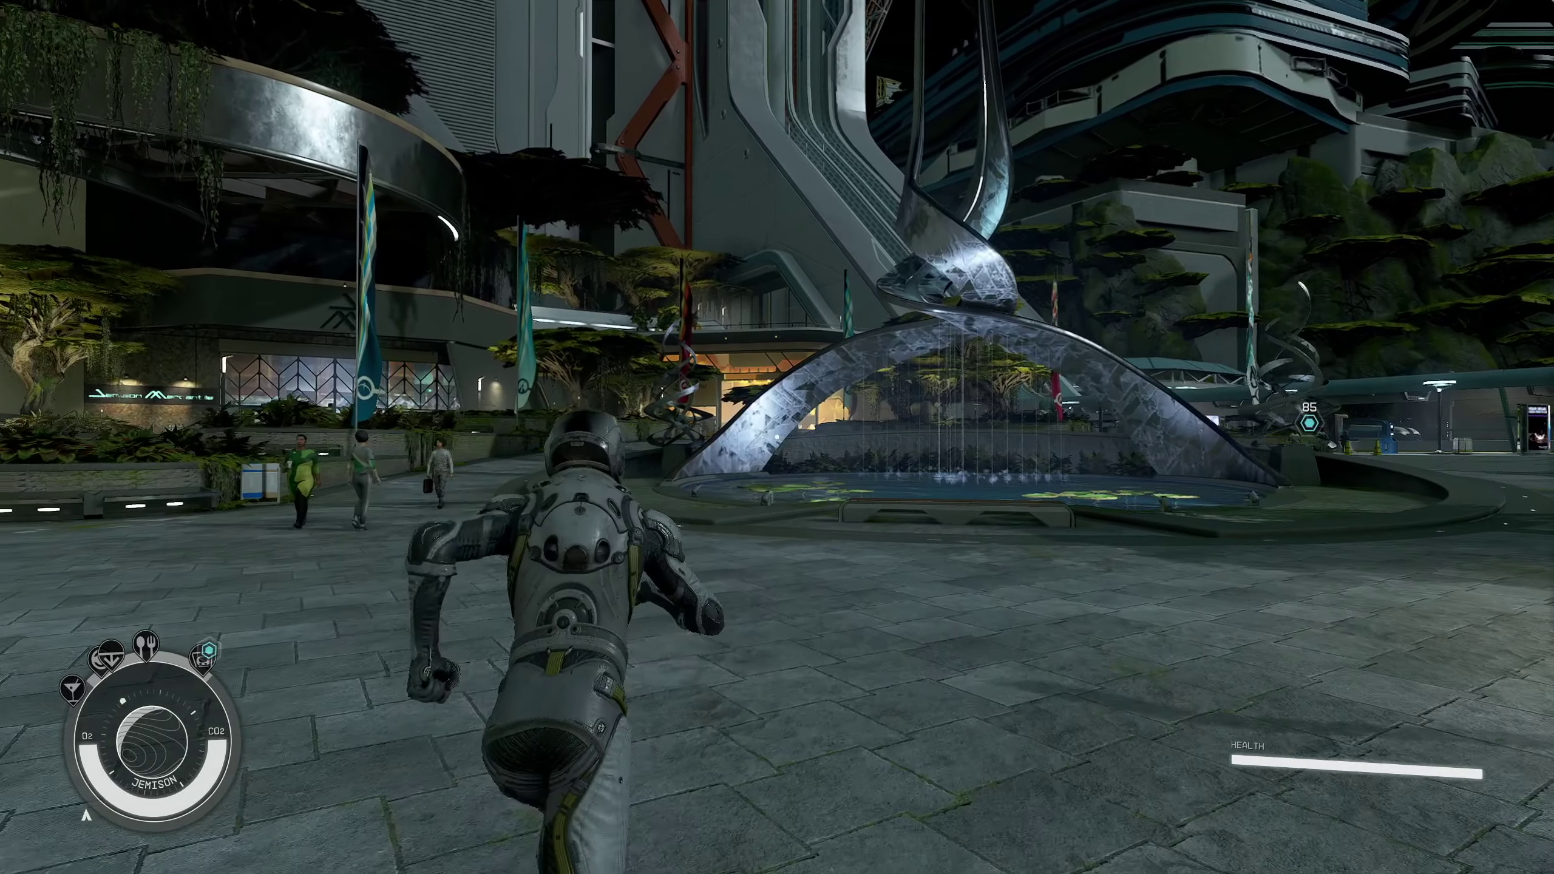
pyautogui.press('w')
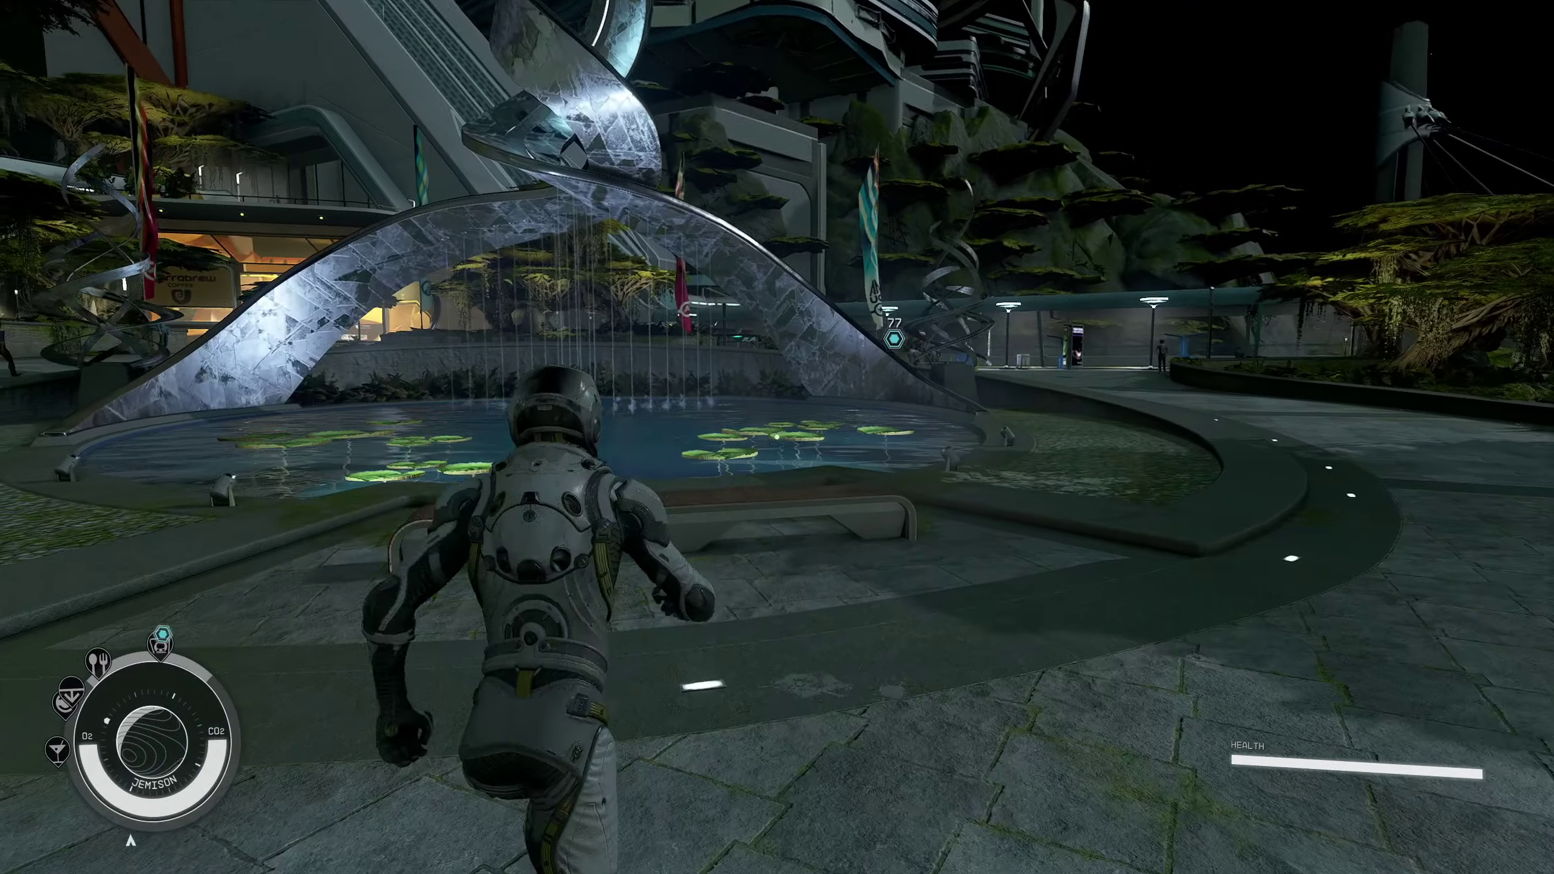
pyautogui.press('s')
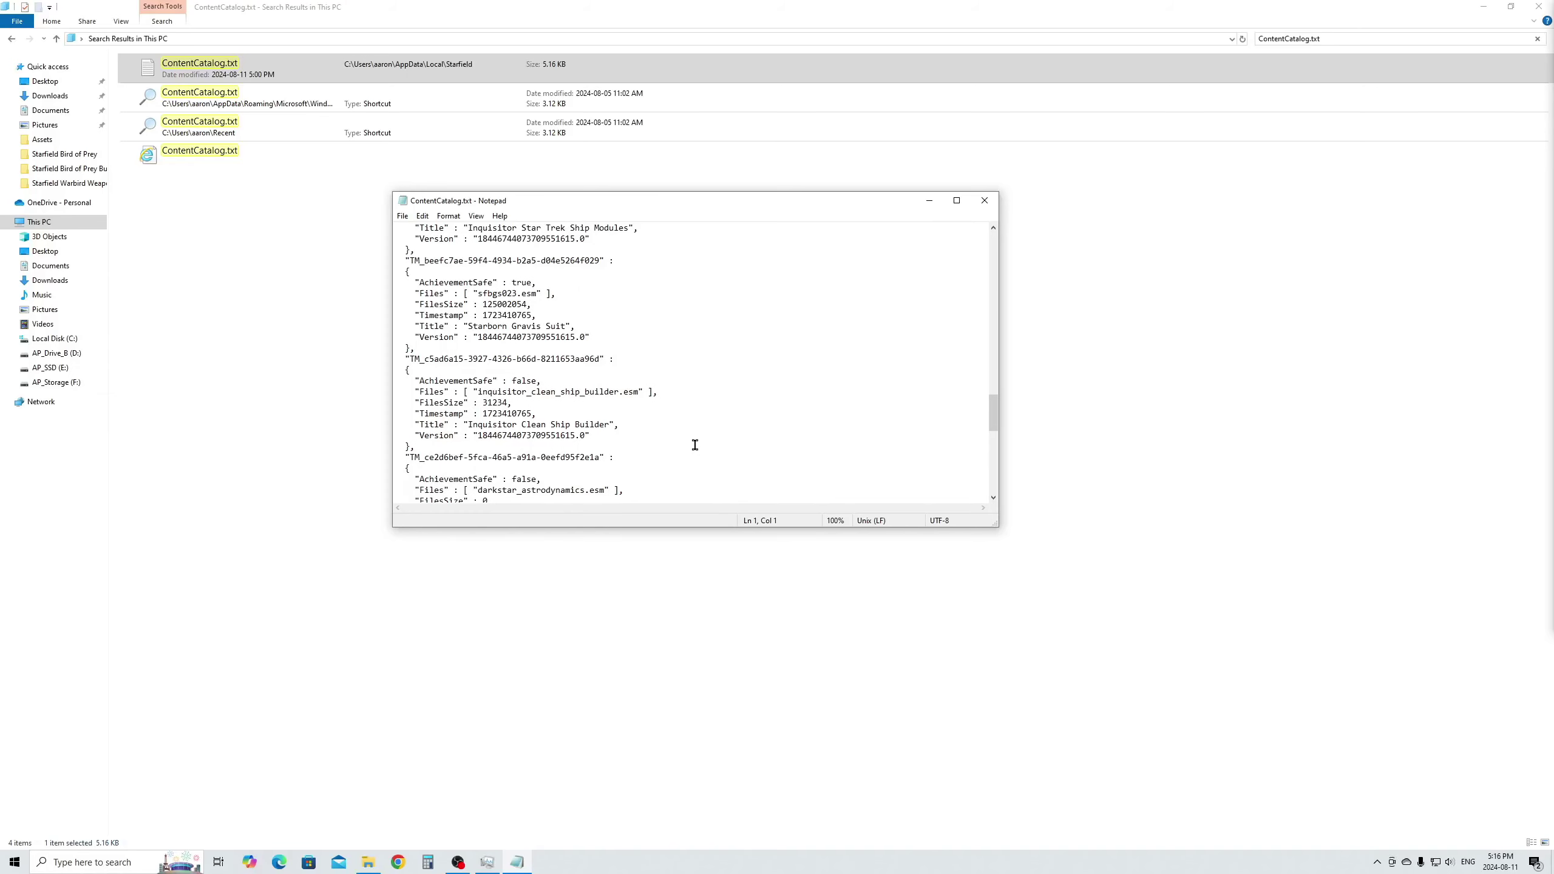
# Review the DarkStar Astrodynamics [PC] entry in ContentCatalog.txt, then open the DarkStar Astrodynamics page in Starfield's Creations
pyautogui.scroll(-3, 693, 446)
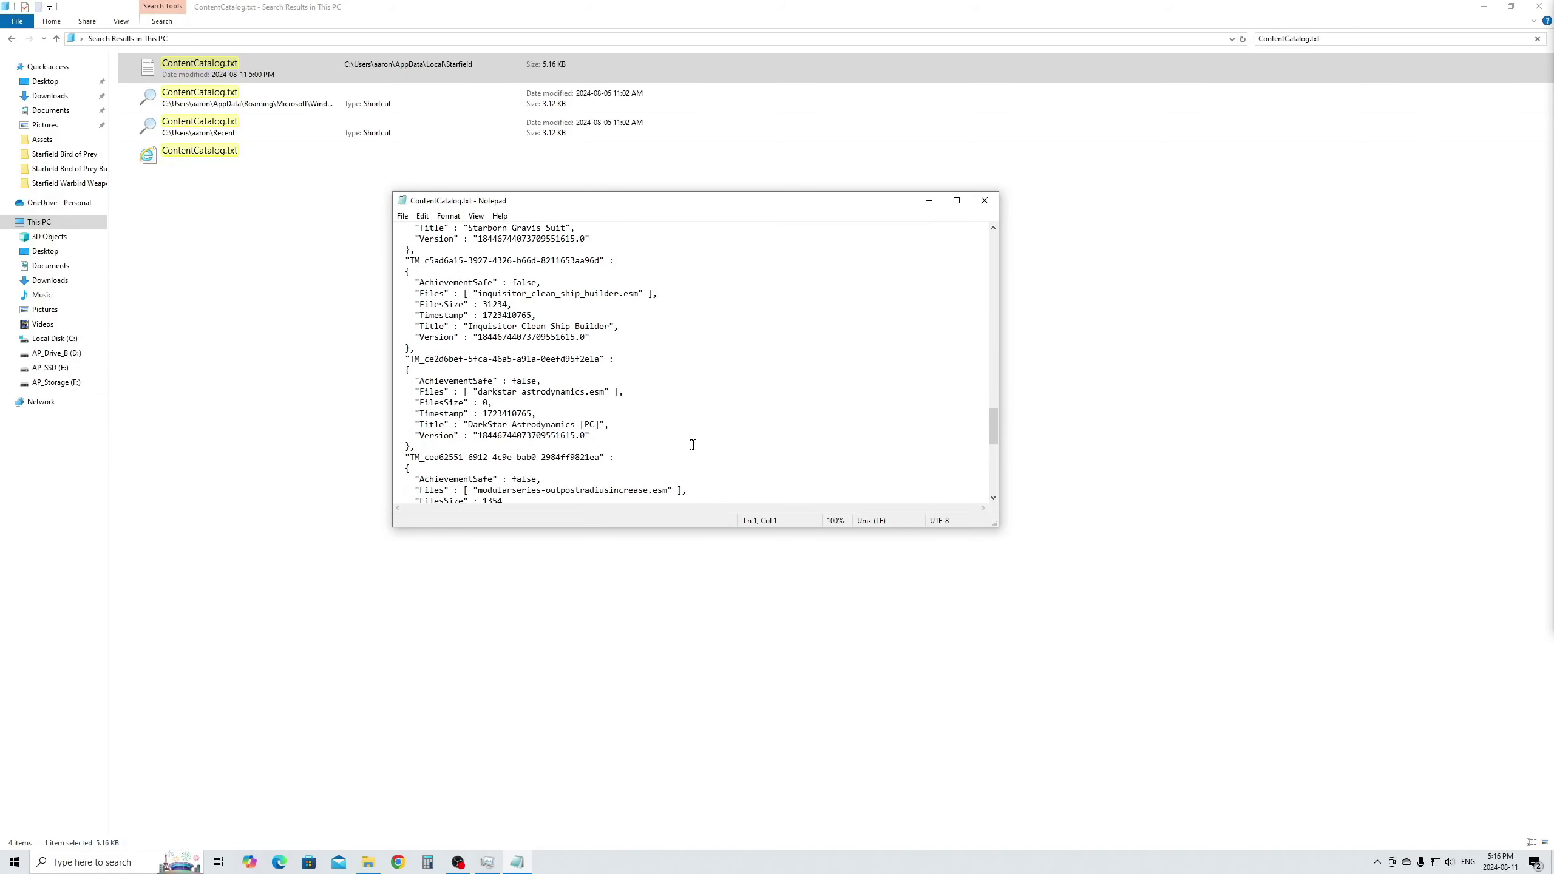
pyautogui.scroll(-1, 694, 445)
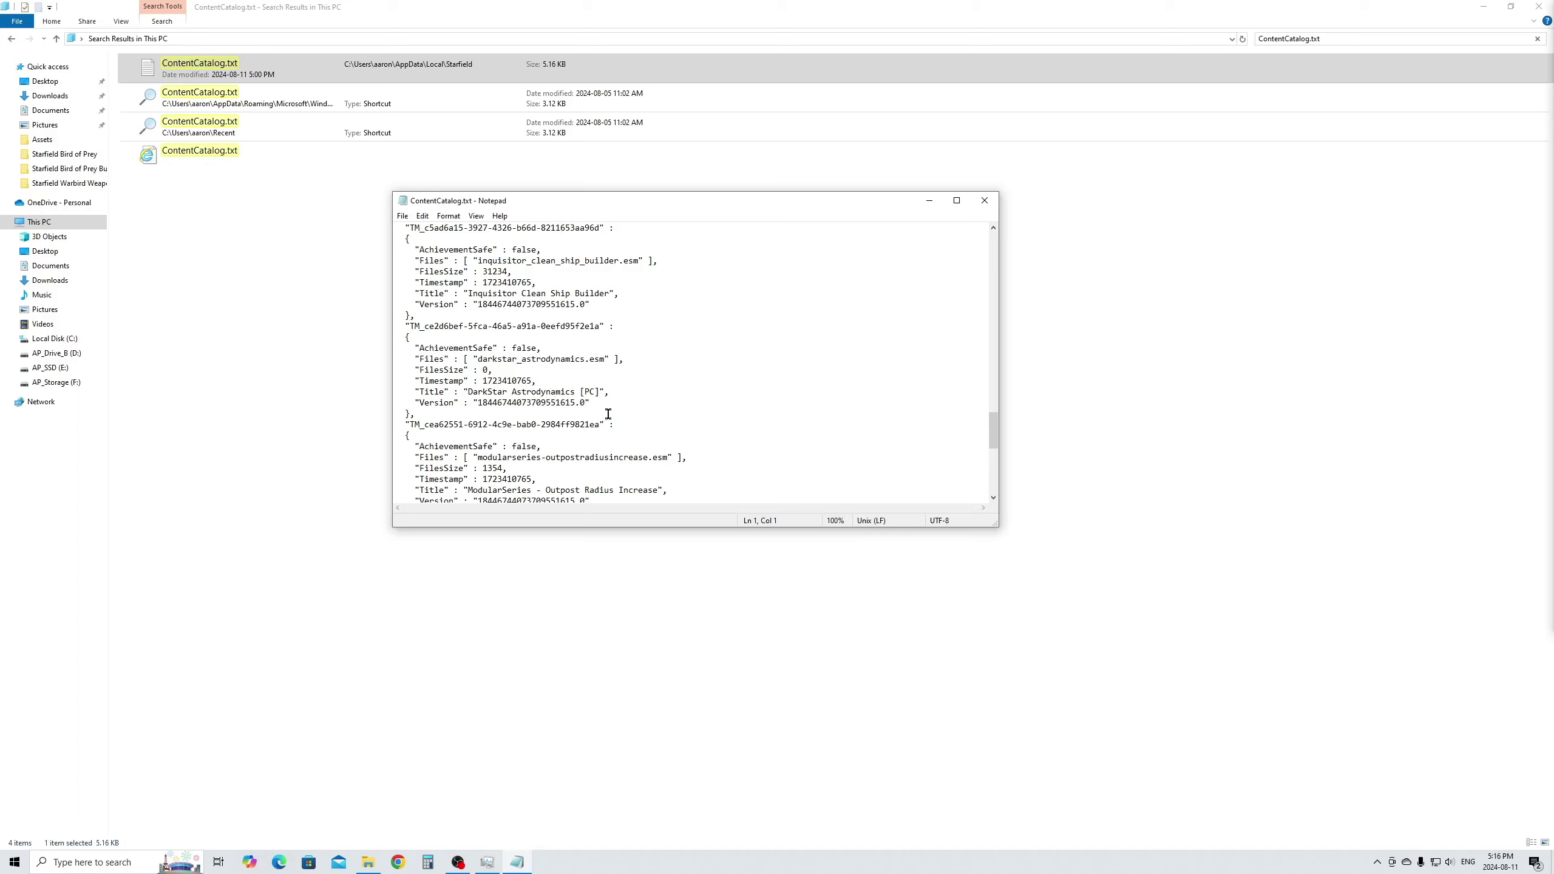
pyautogui.hotkey('alt', 'F4')
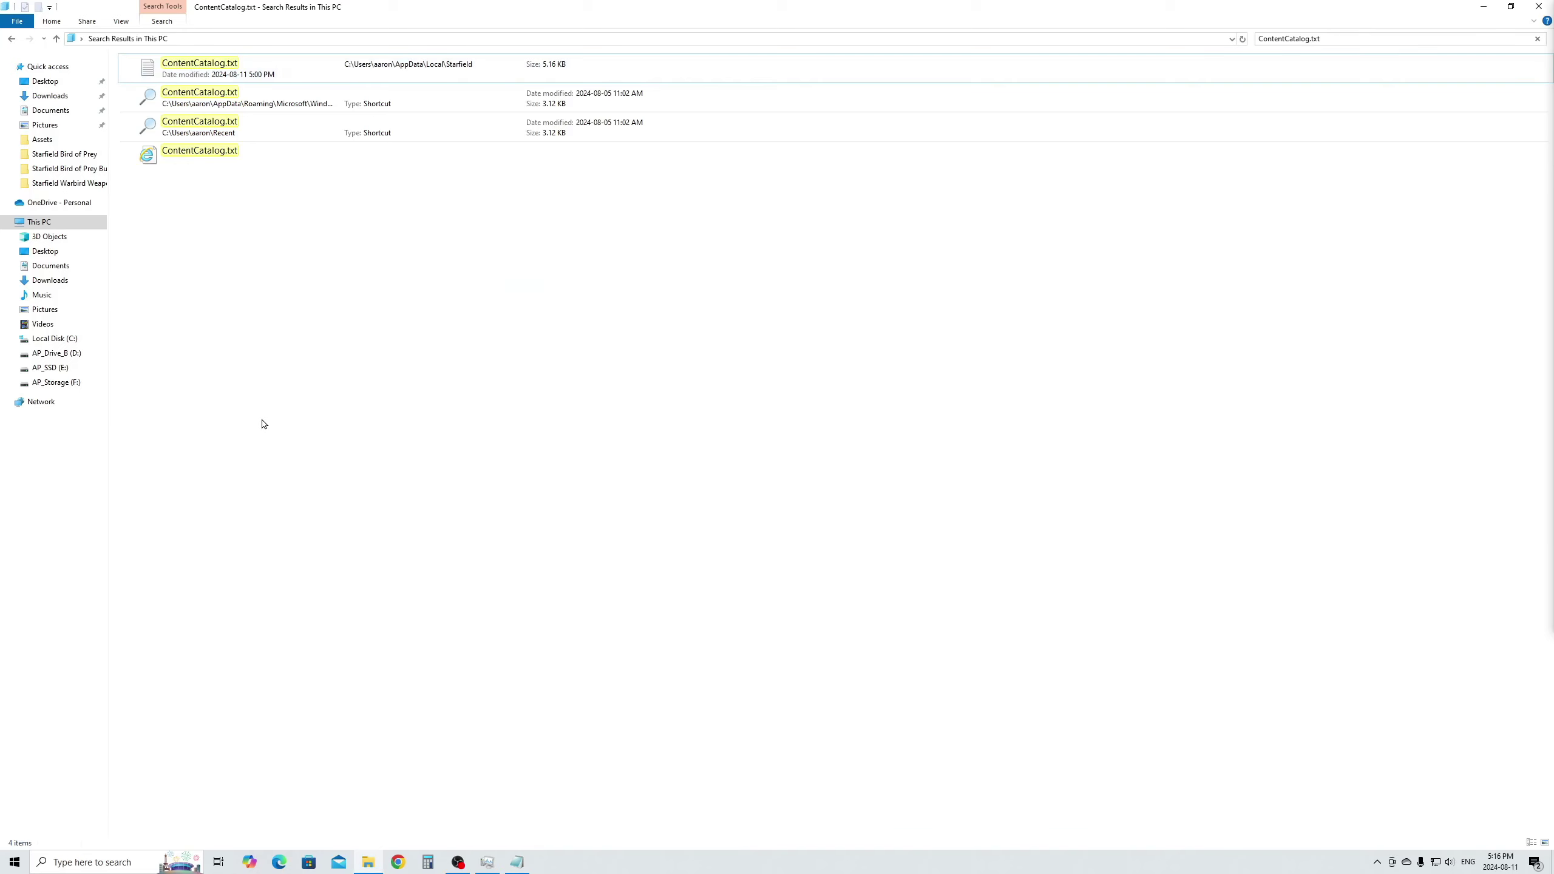
pyautogui.doubleClick(225, 69)
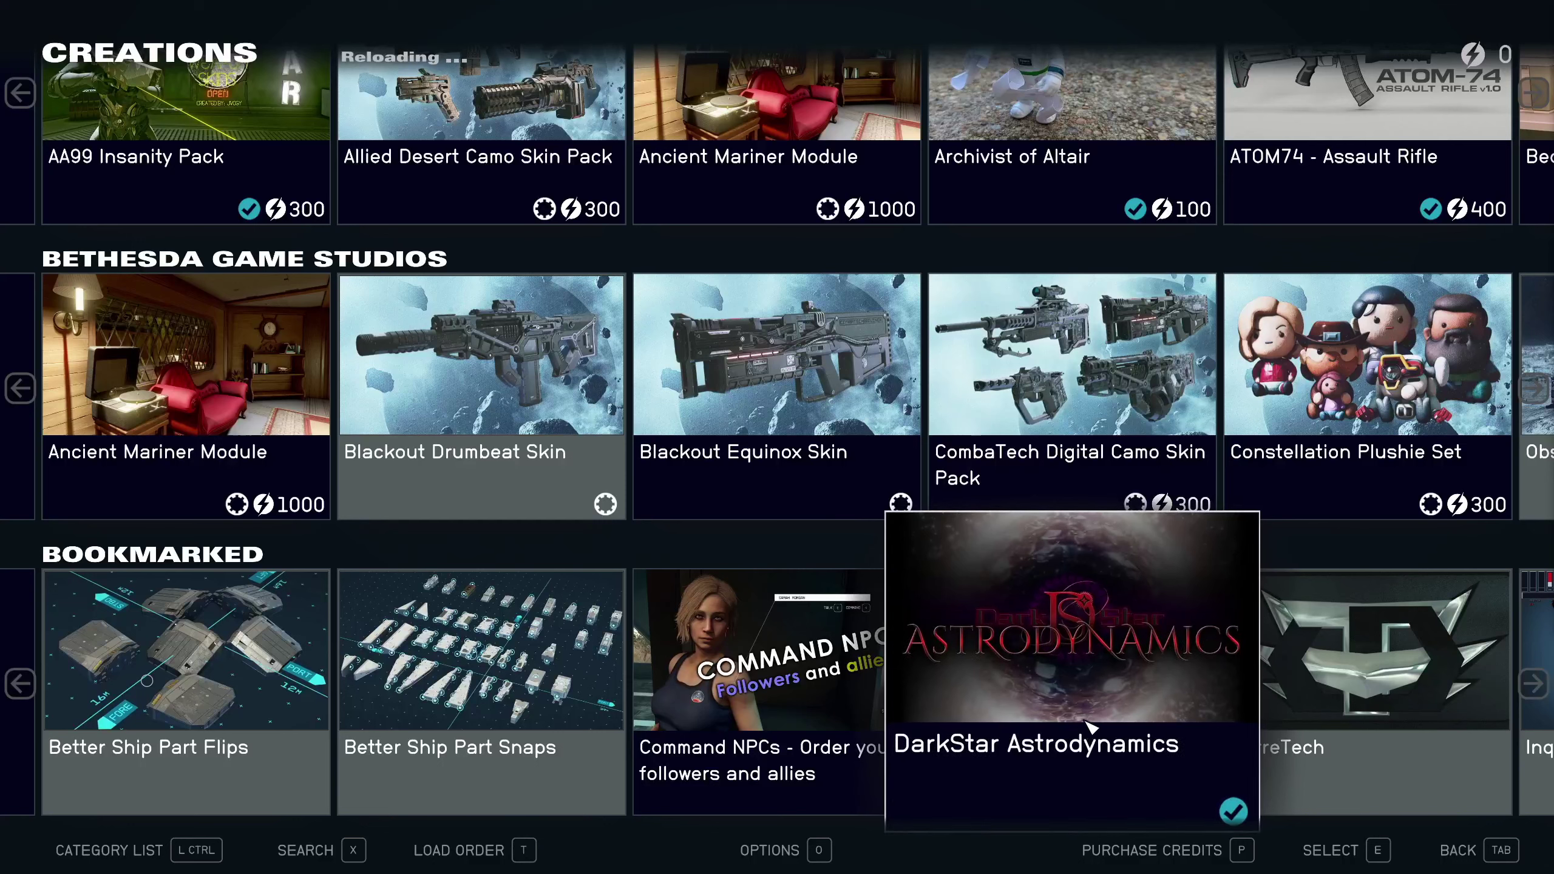
pyautogui.click(1088, 712)
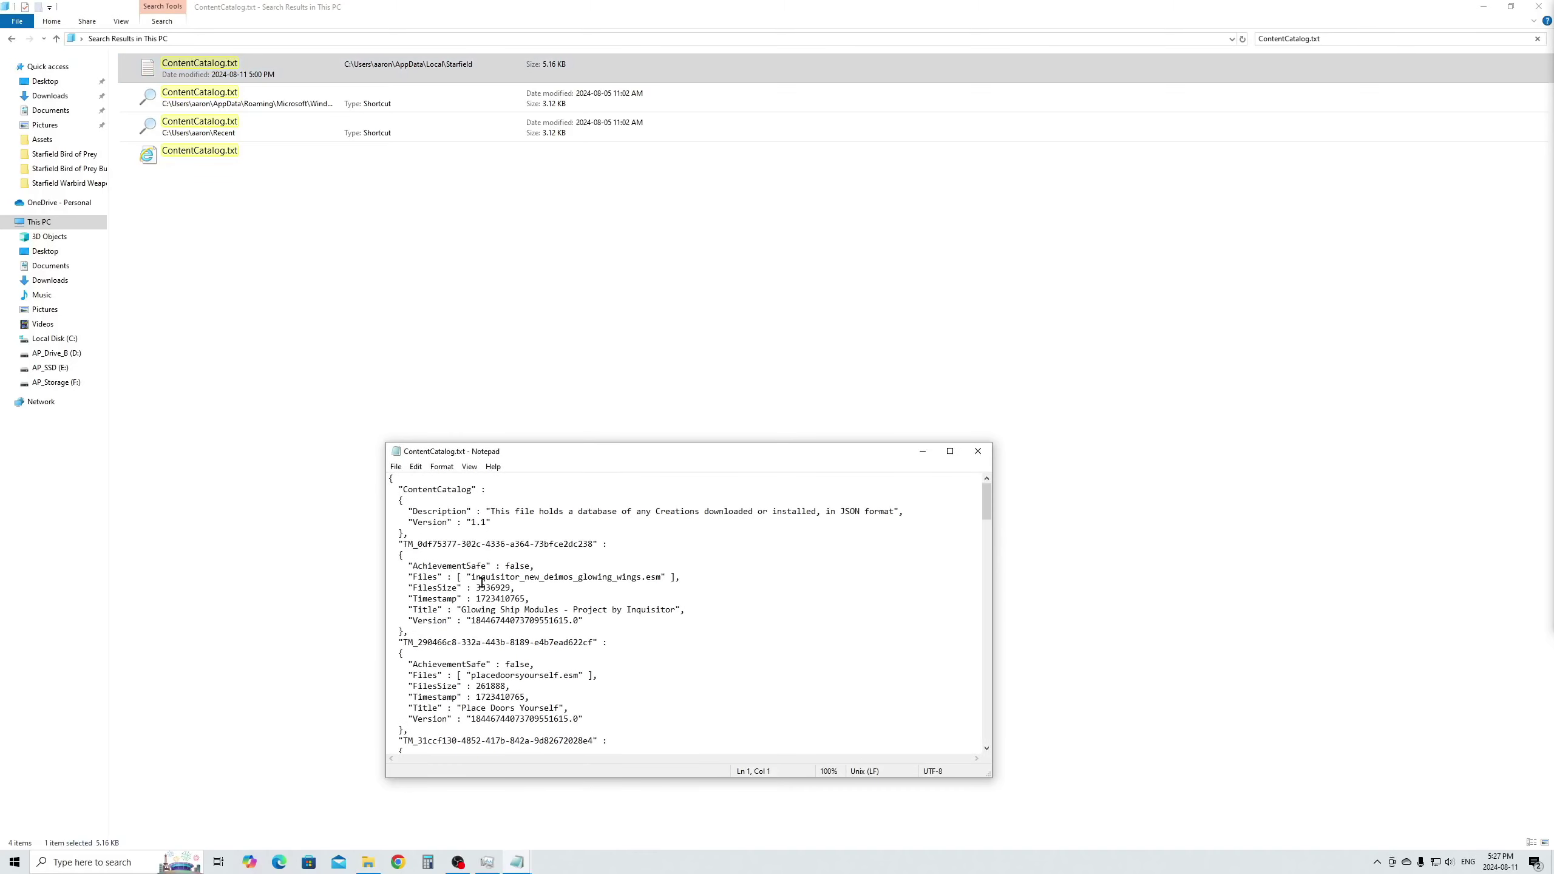
# Delete the whole DarkStar Astrodynamics [PC] entry from ContentCatalog.txt and save the file
pyautogui.scroll(-3, 551, 654)
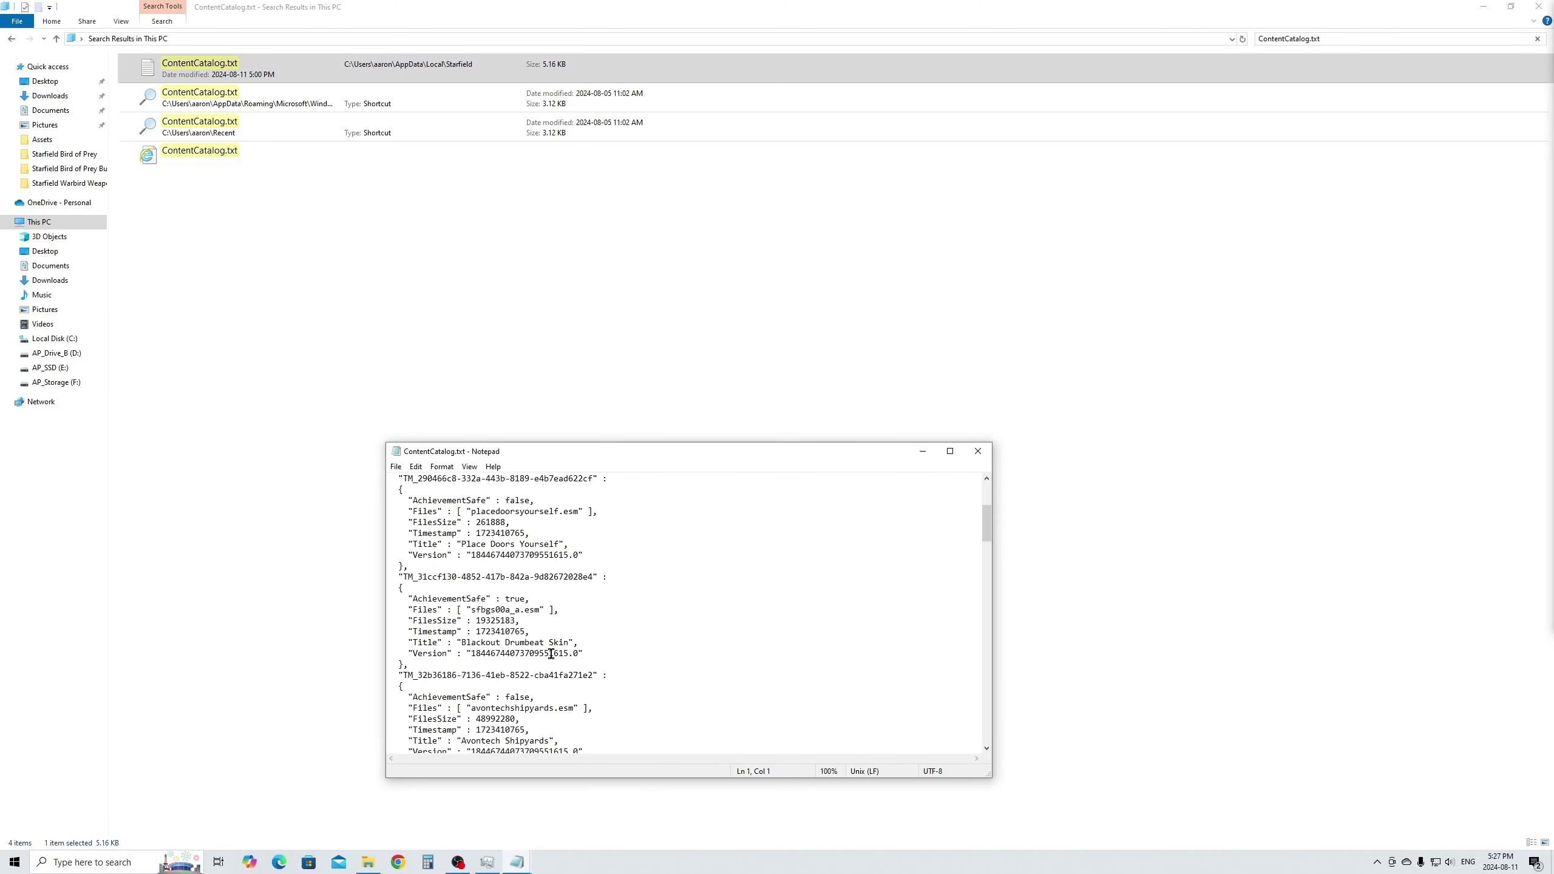
pyautogui.scroll(-5, 551, 653)
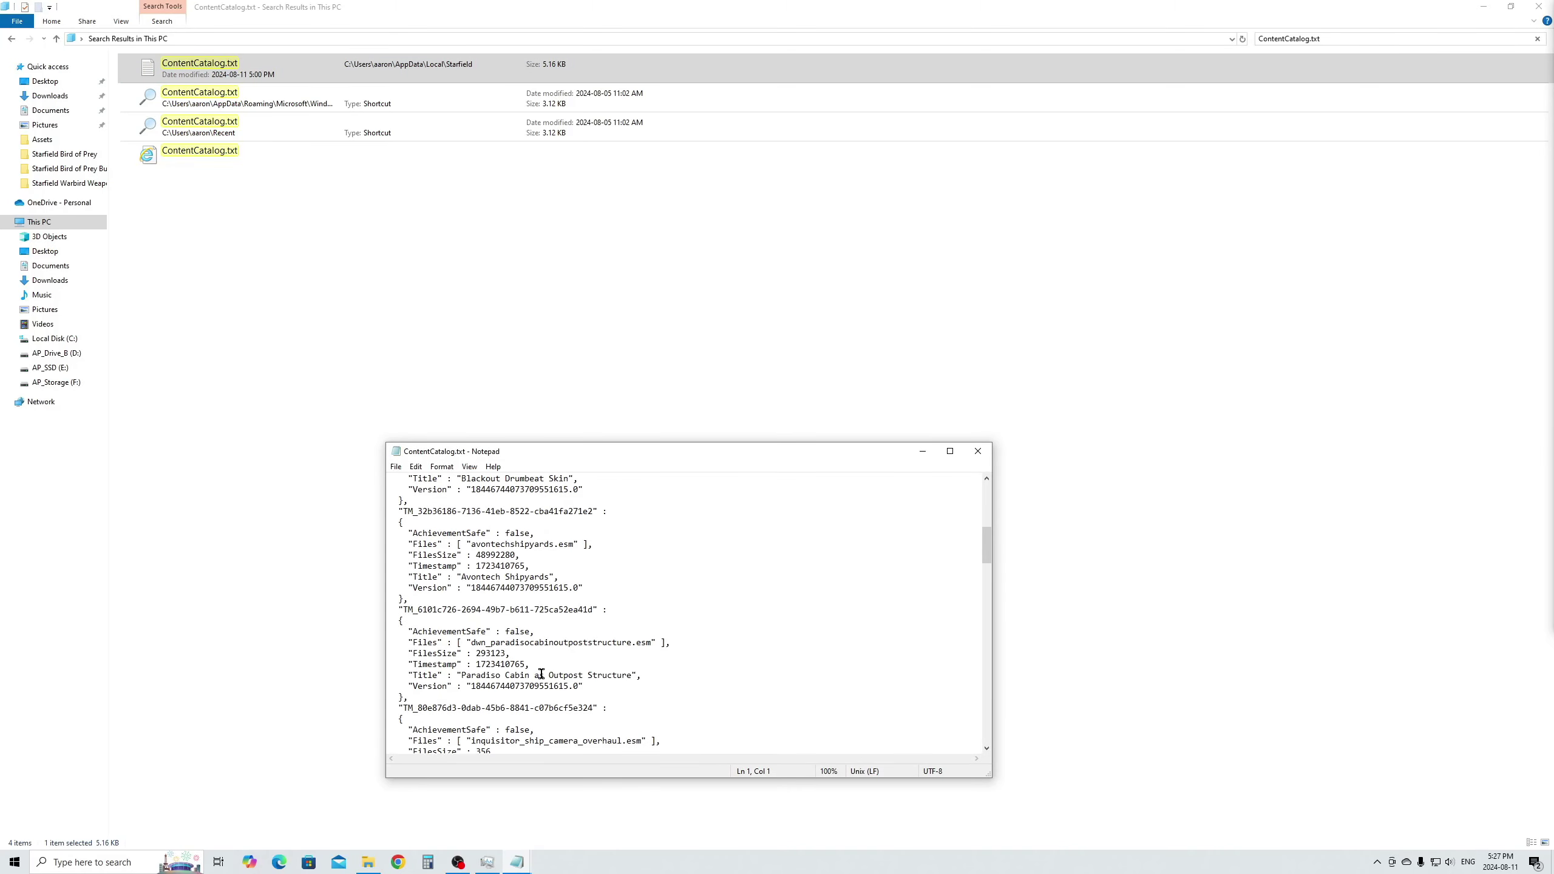
pyautogui.scroll(-6, 544, 673)
pyautogui.scroll(-5, 566, 671)
pyautogui.moveTo(585, 686); pyautogui.dragTo(394, 598)
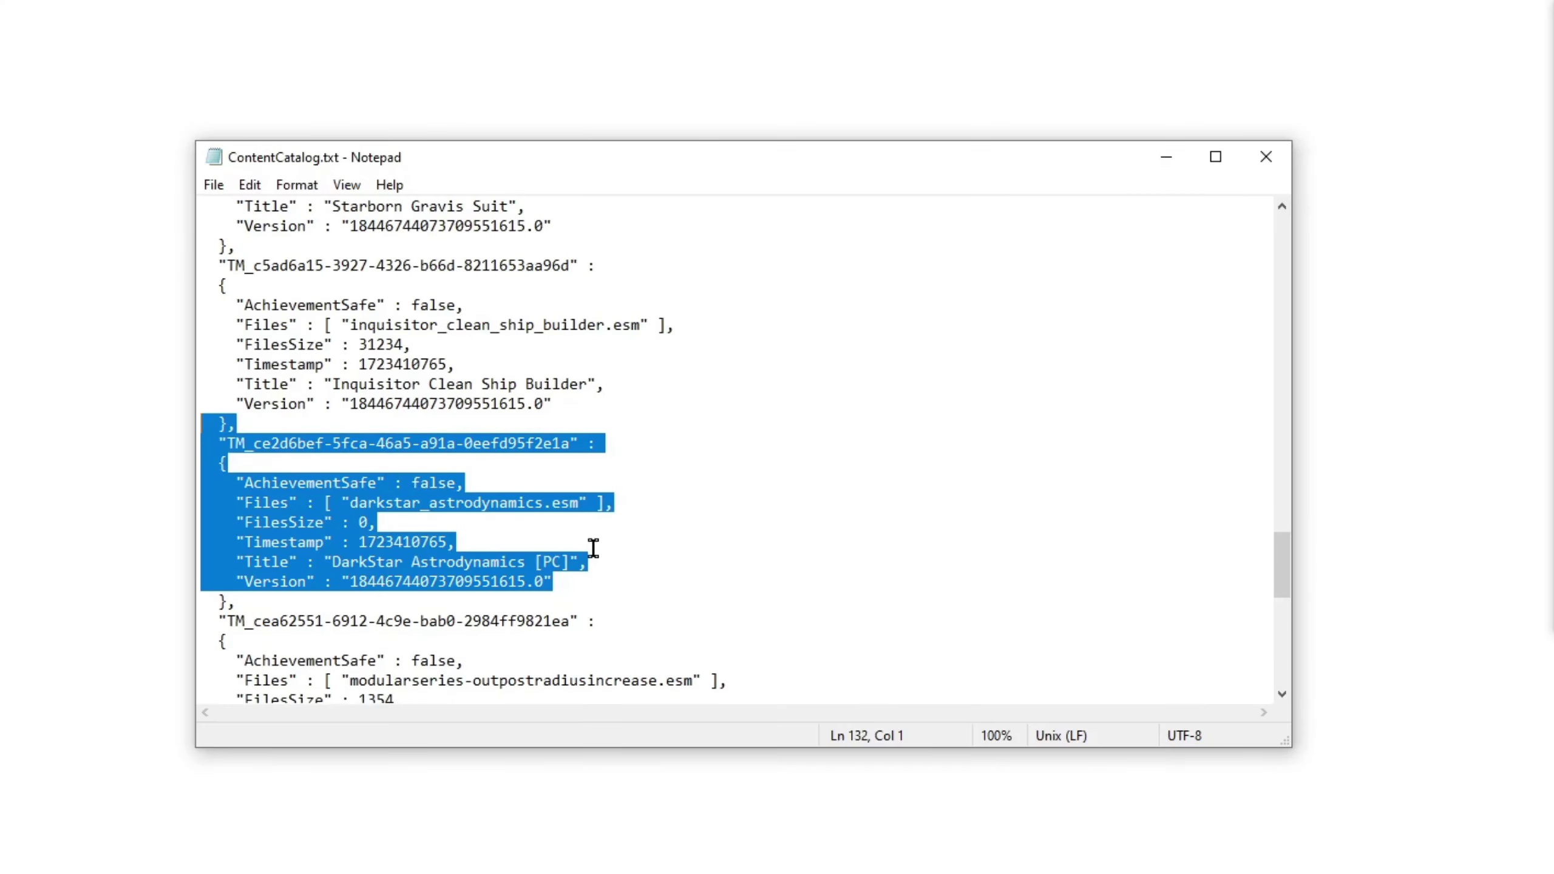
pyautogui.press('Delete')
pyautogui.press('BackSpace')
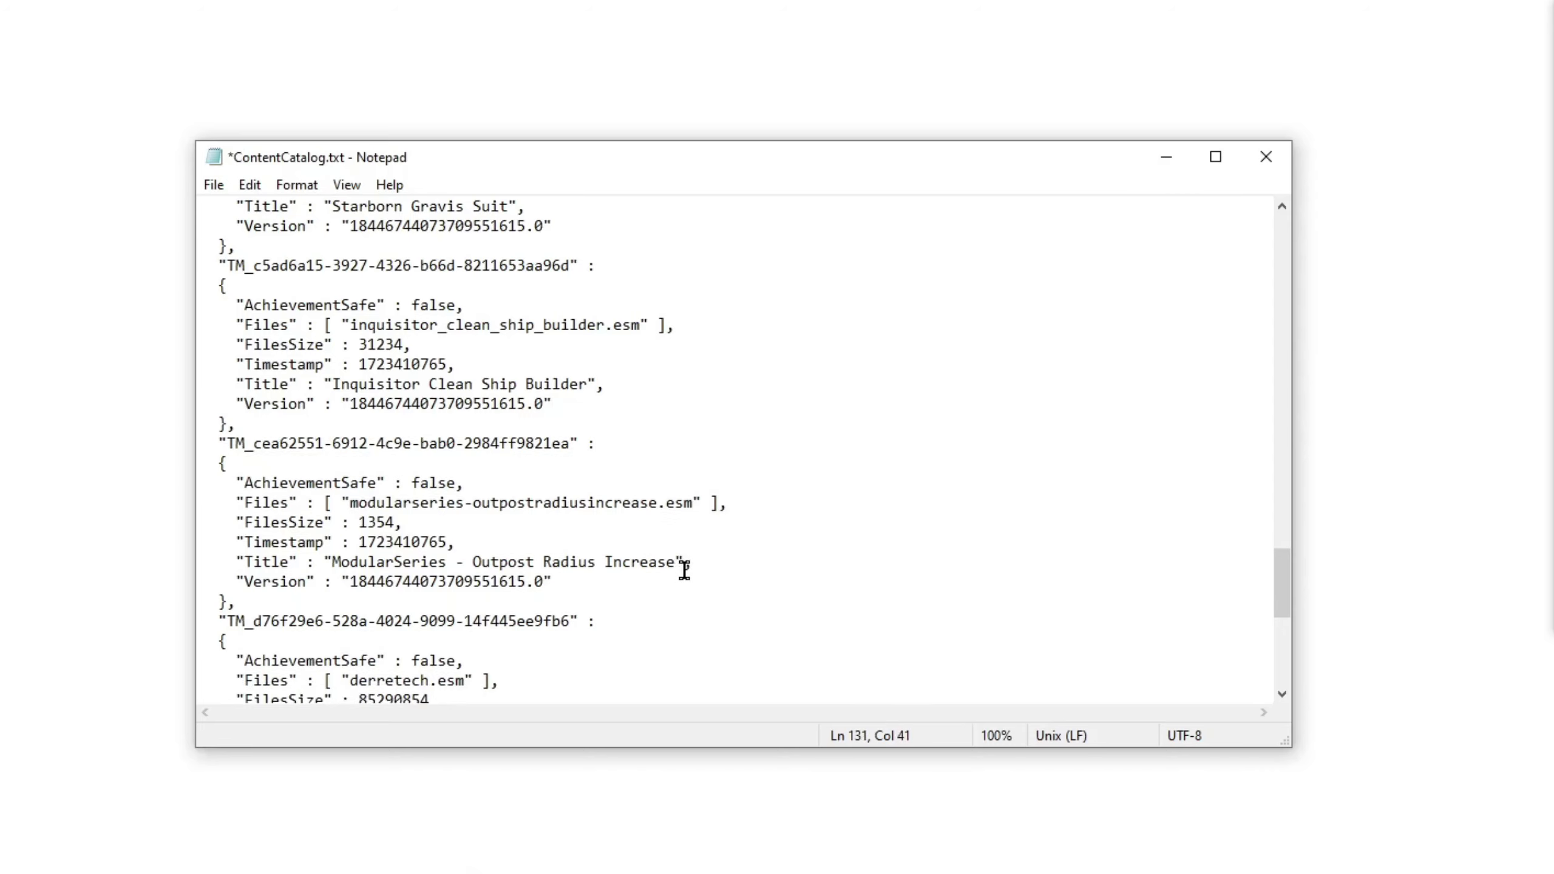
pyautogui.click(214, 184)
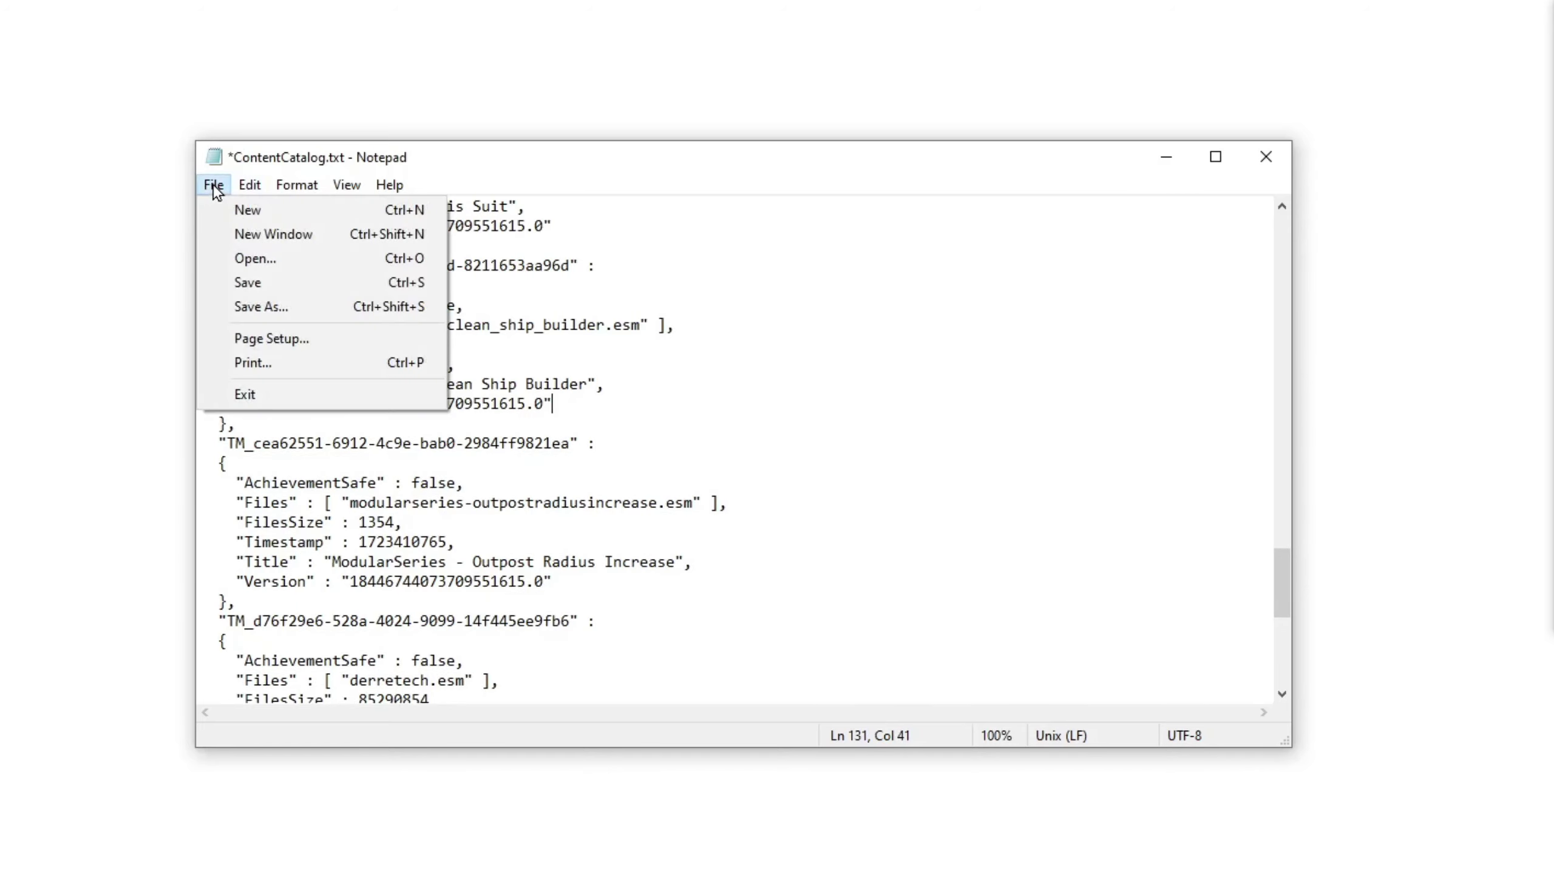
pyautogui.click(253, 281)
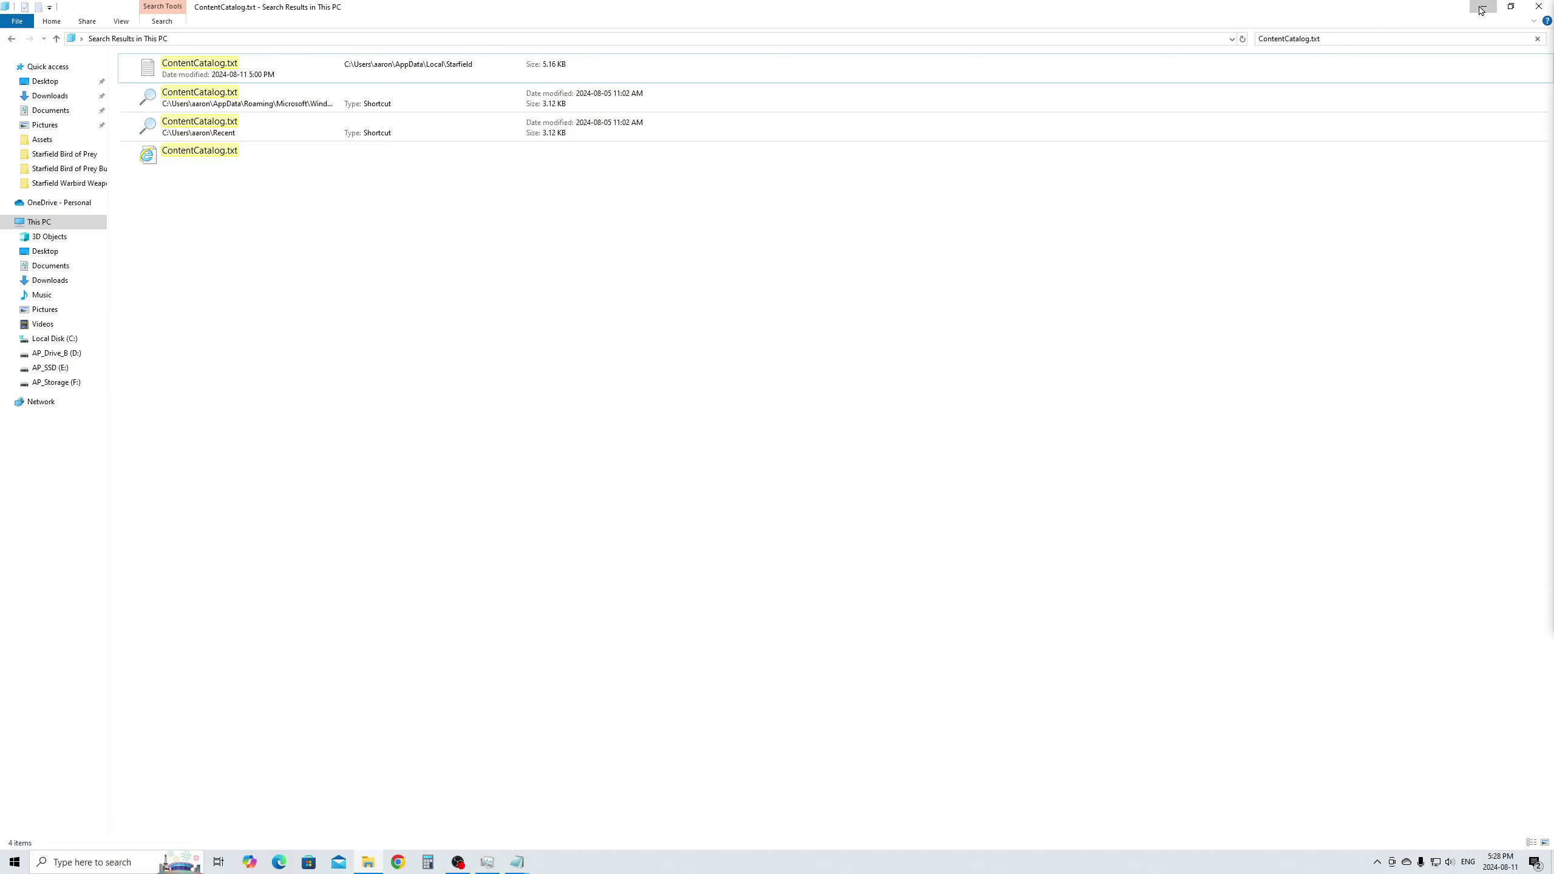
# Minimize File Explorer and close the open Notepad windows on the desktop
pyautogui.click(1484, 7)
pyautogui.moveTo(708, 463); pyautogui.dragTo(975, 489)
pyautogui.click(1246, 478)
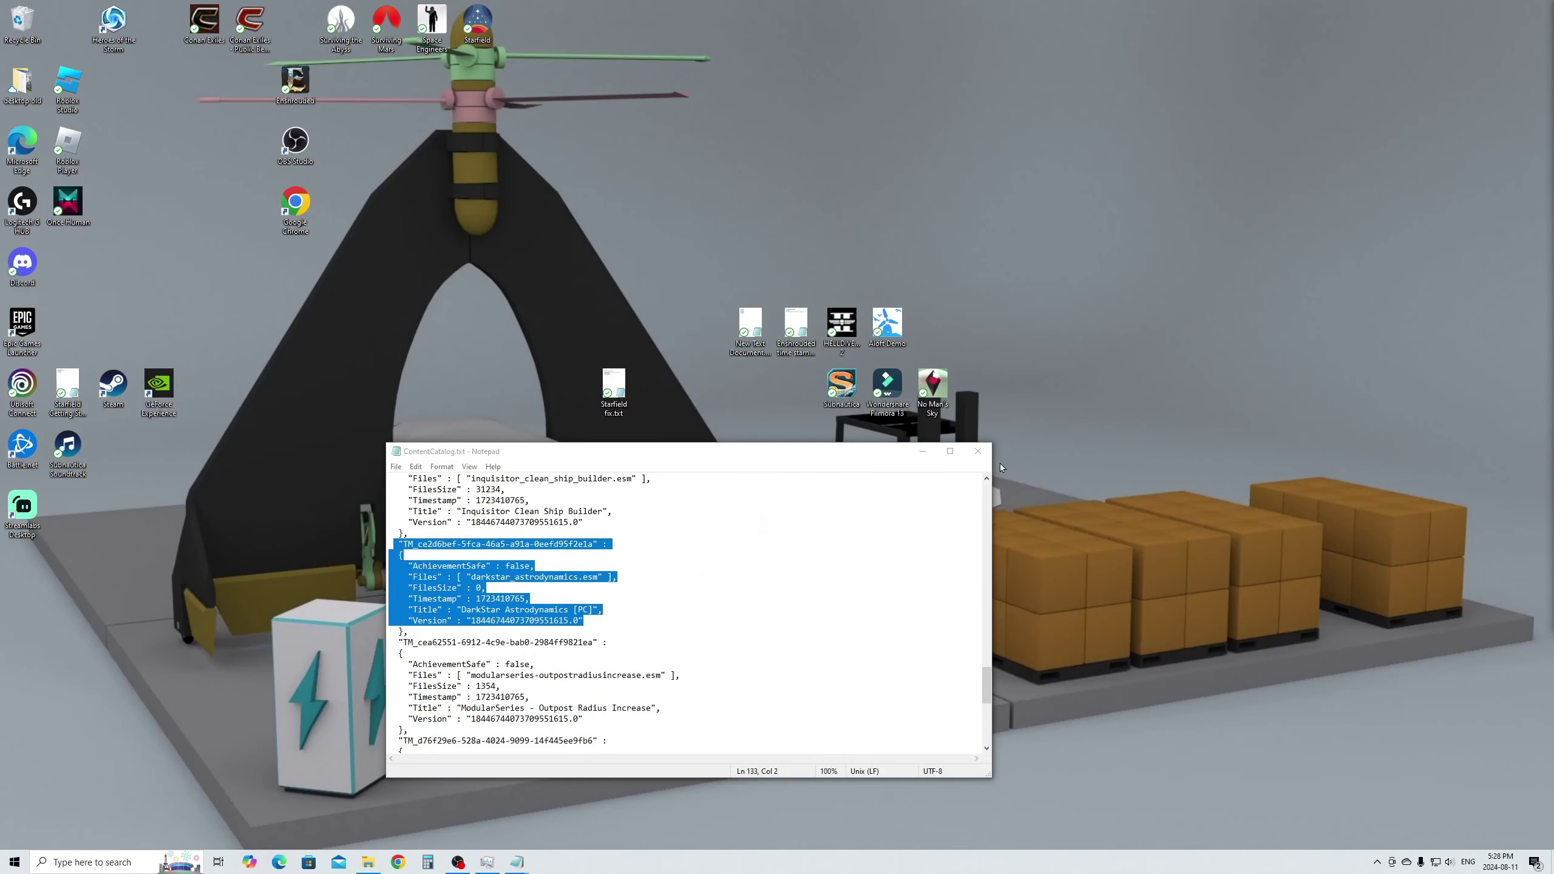
pyautogui.click(979, 452)
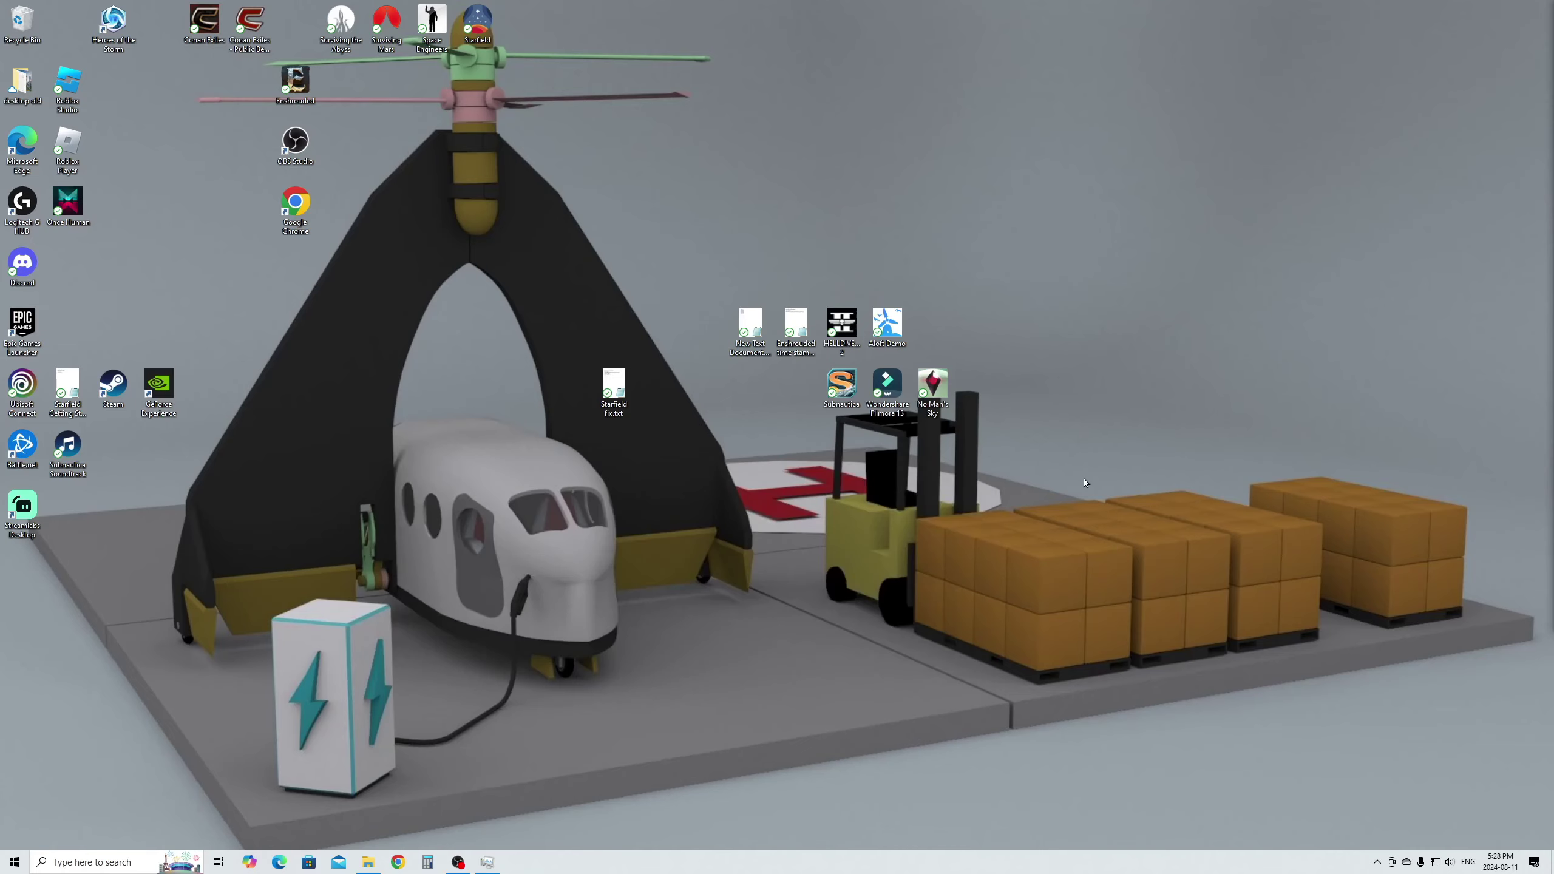
# Reopen ContentCatalog.txt from the File Explorer search results, check its entries for DarkStar Astrodynamics, and close it
pyautogui.click(369, 862)
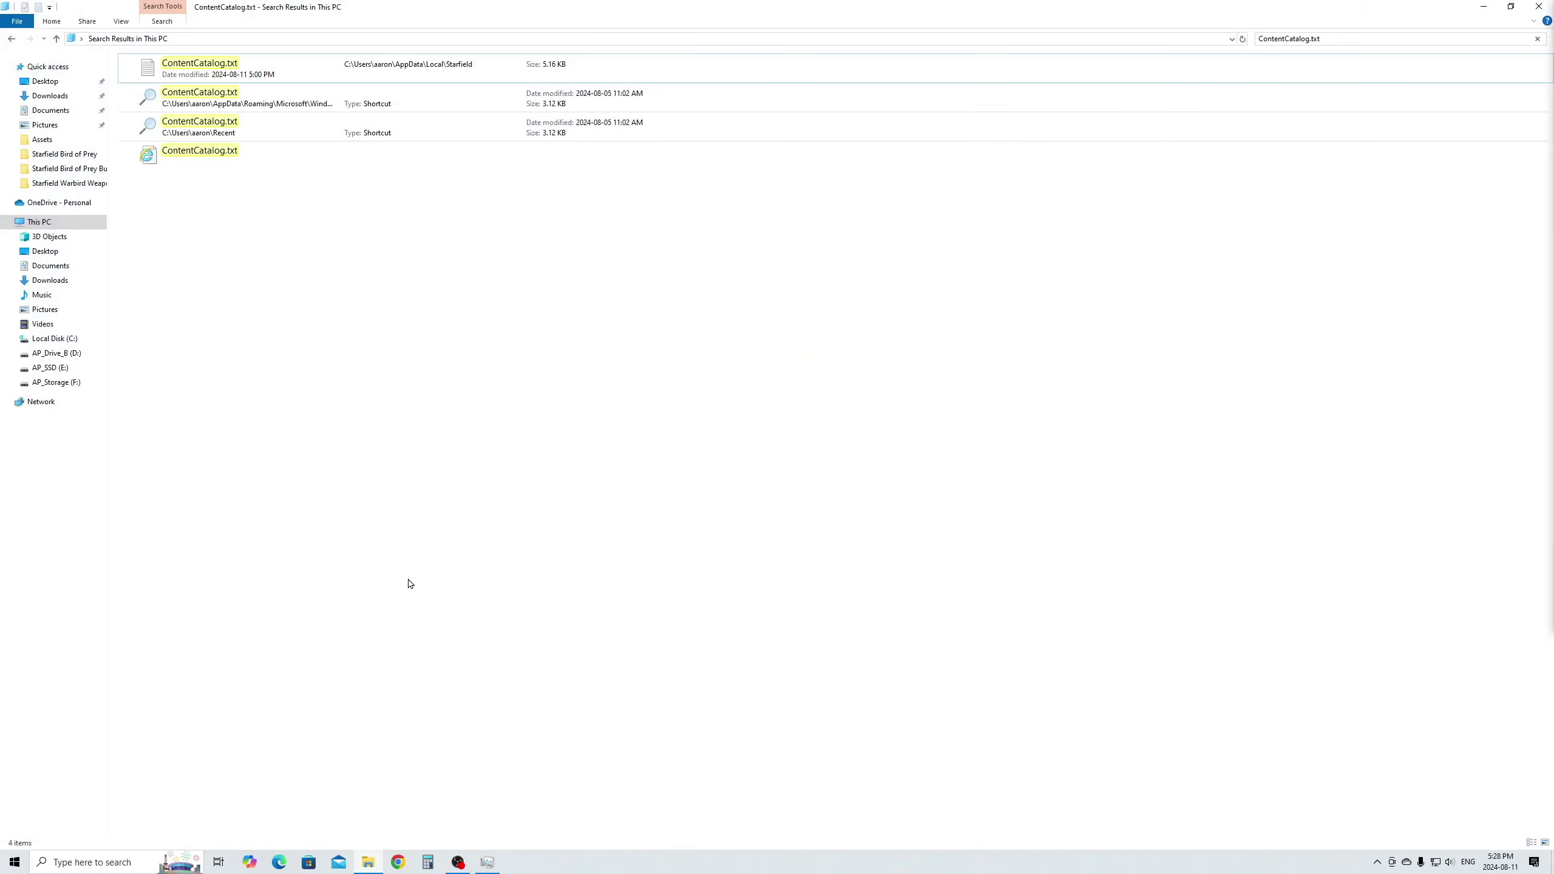
pyautogui.doubleClick(202, 67)
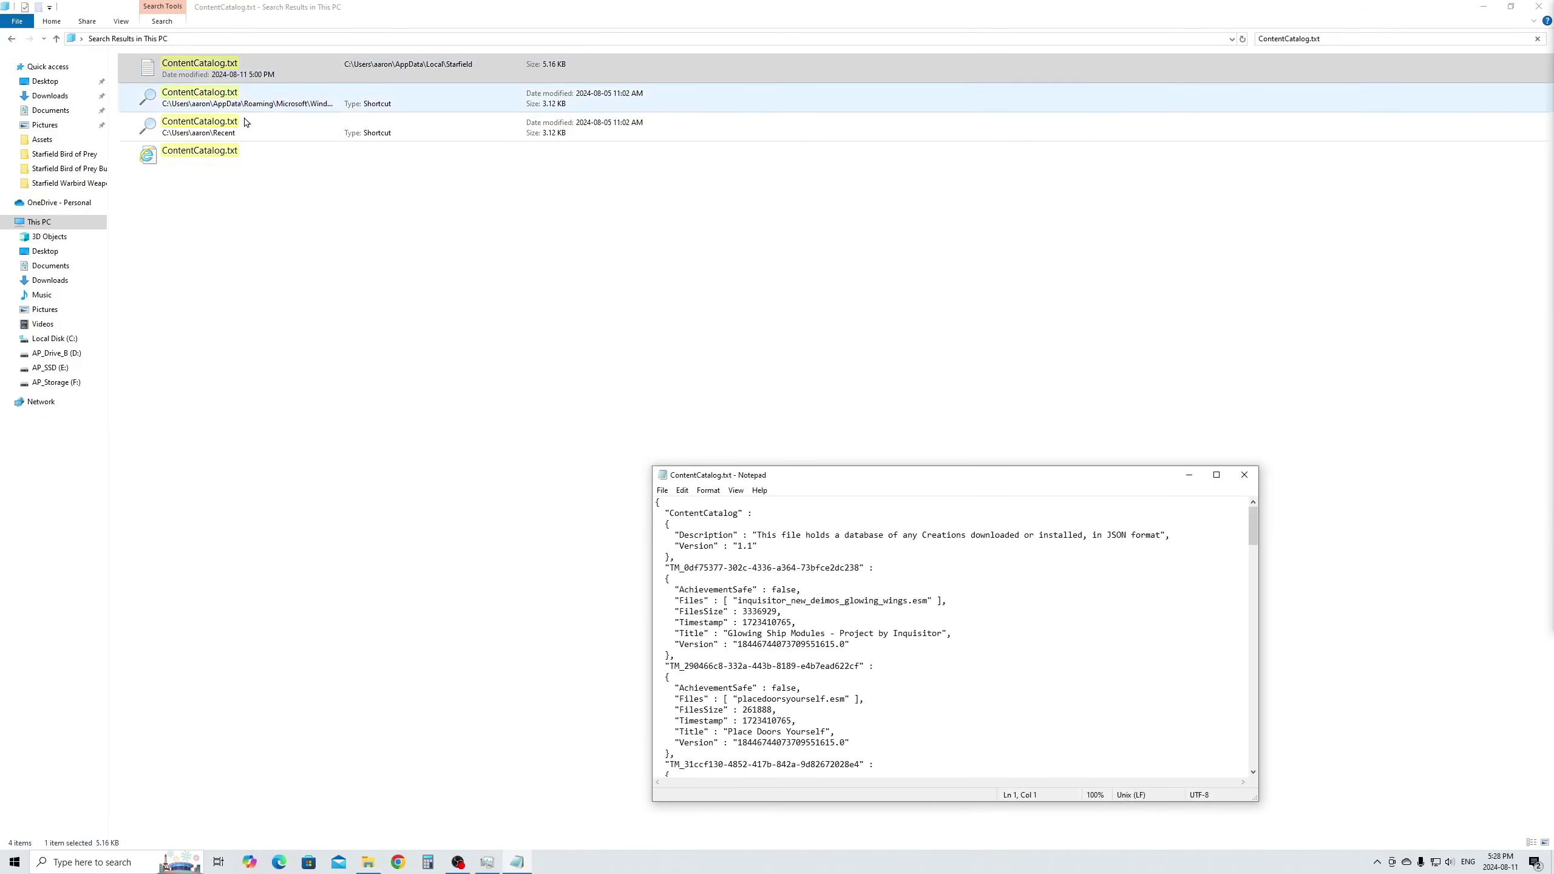
pyautogui.scroll(-1, 831, 682)
pyautogui.scroll(-10, 831, 683)
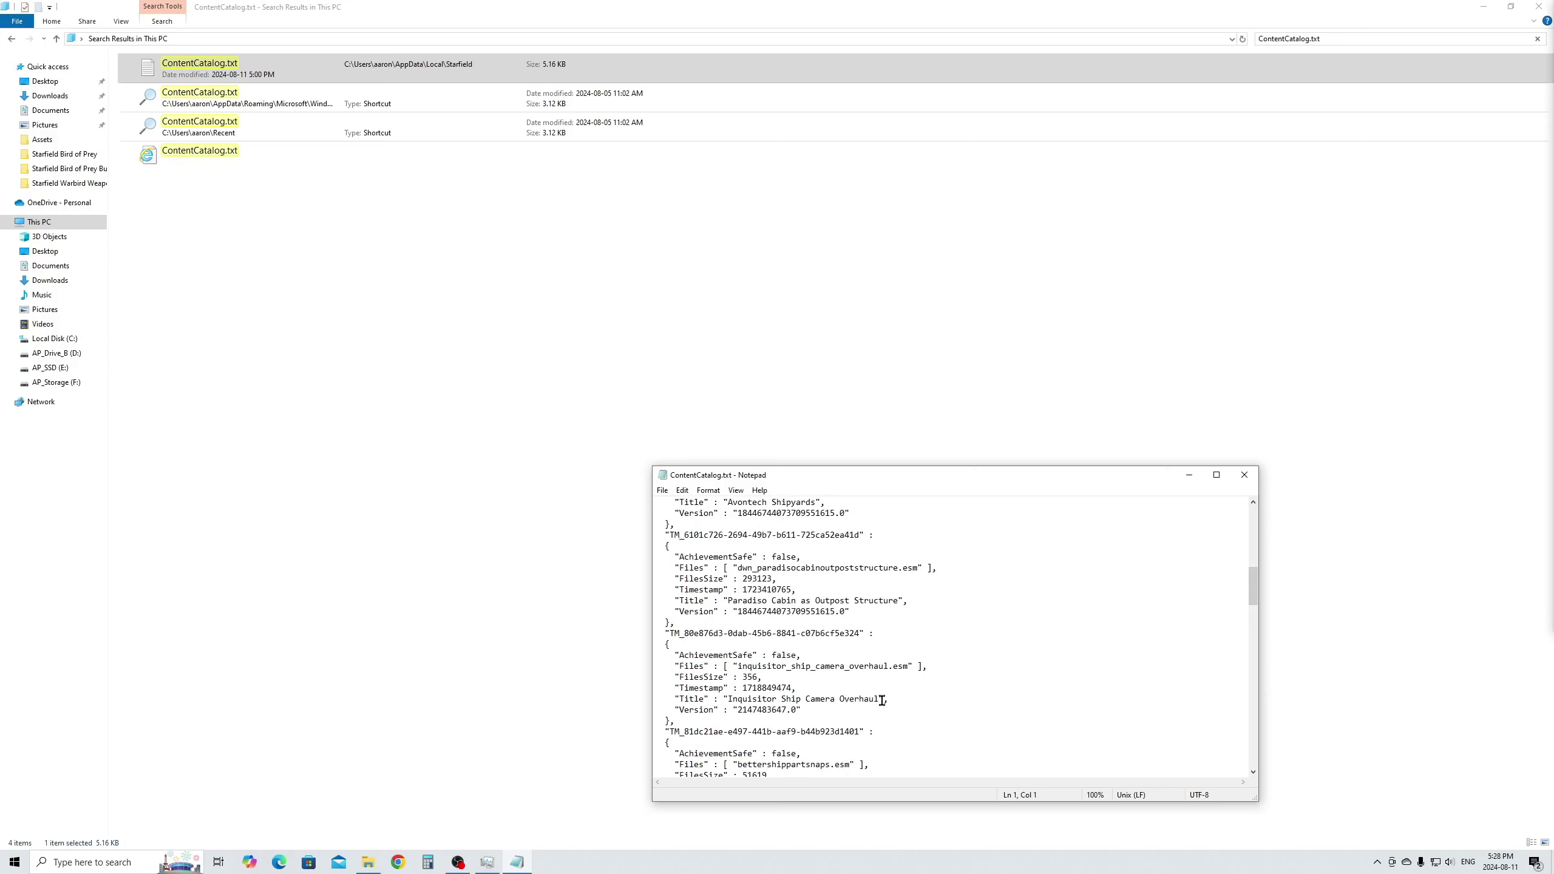
pyautogui.scroll(-5, 881, 700)
pyautogui.scroll(-4, 898, 701)
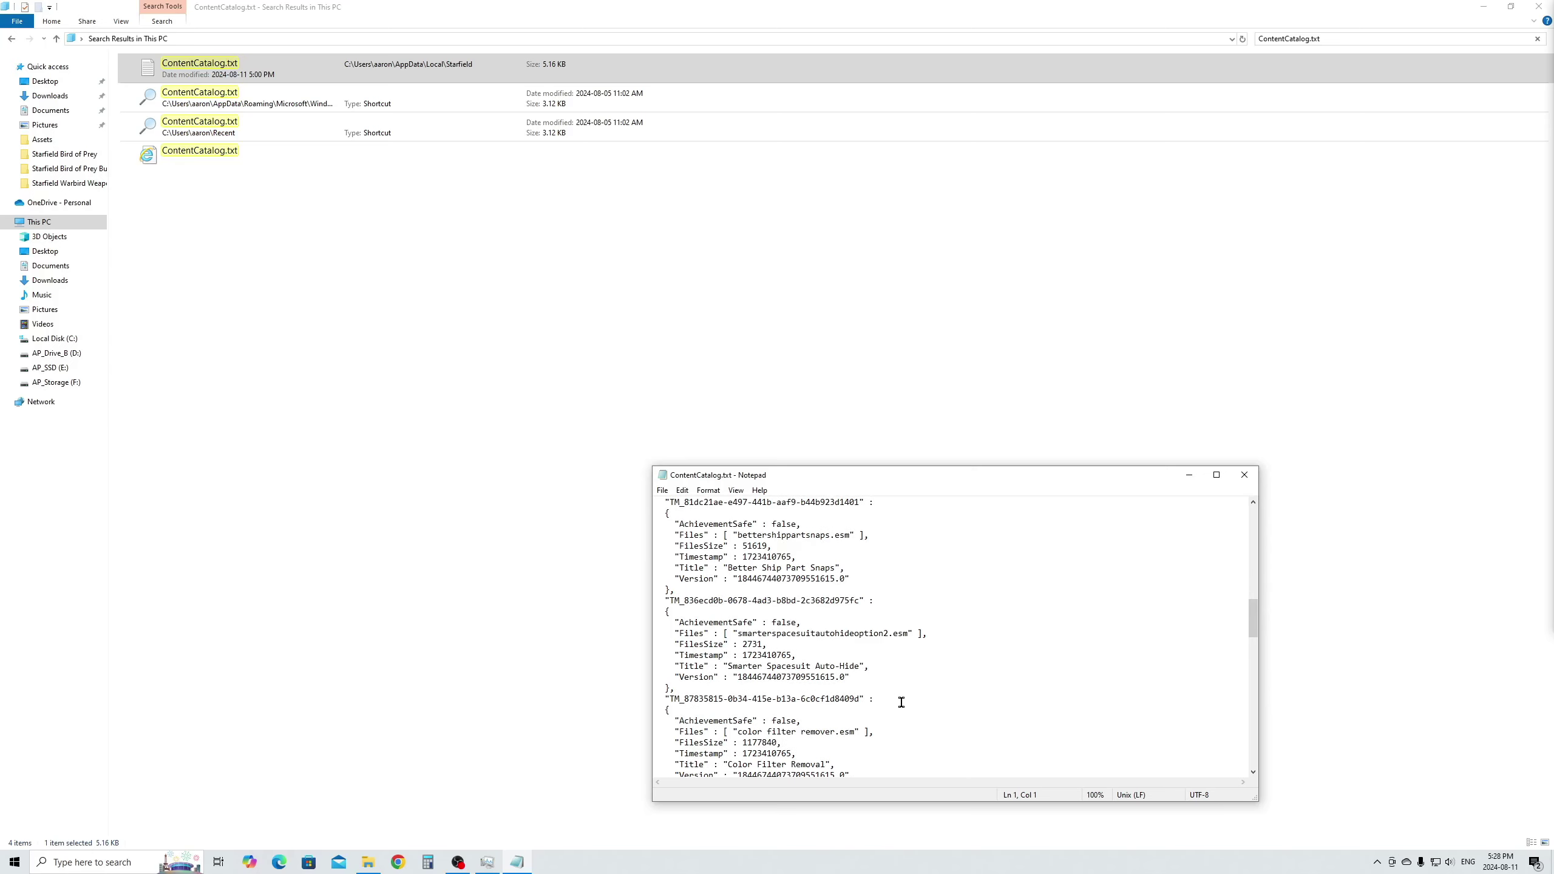
pyautogui.scroll(-4, 902, 703)
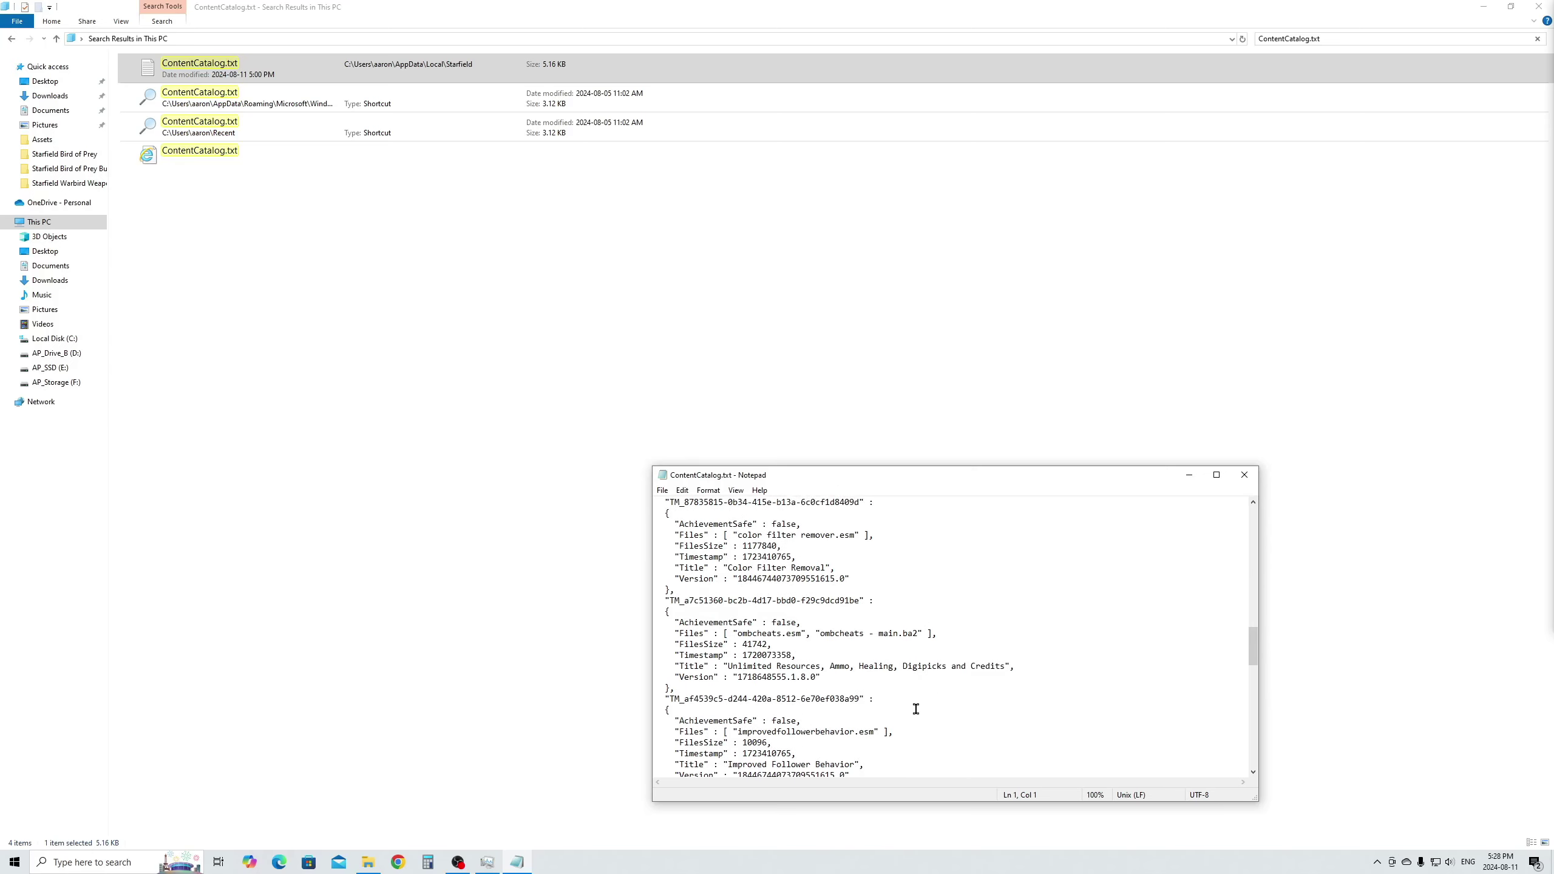
pyautogui.scroll(-10, 916, 709)
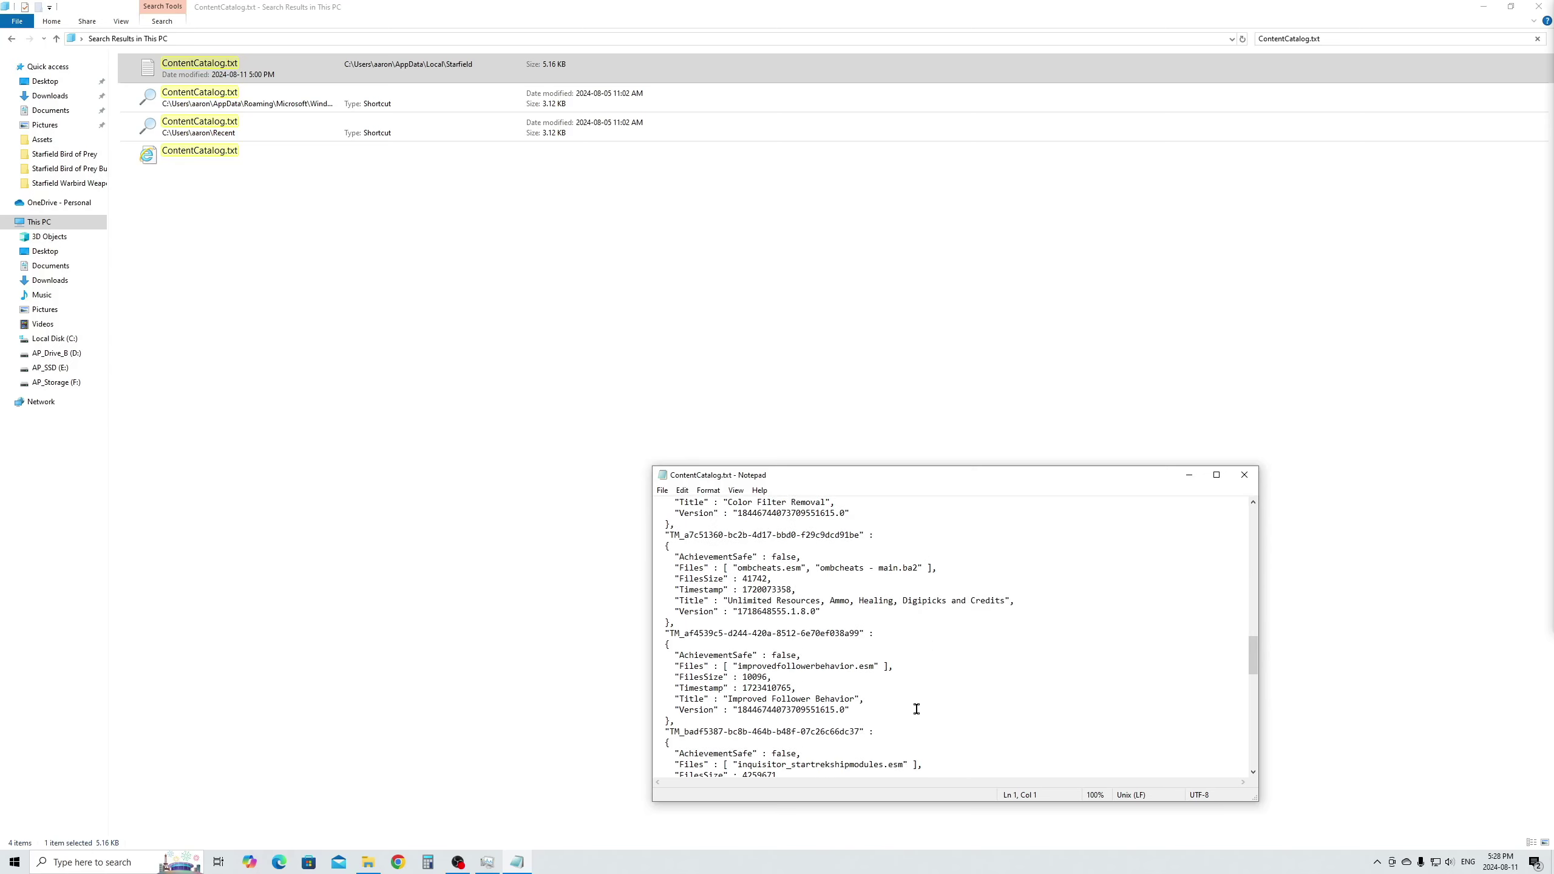
pyautogui.click(1244, 475)
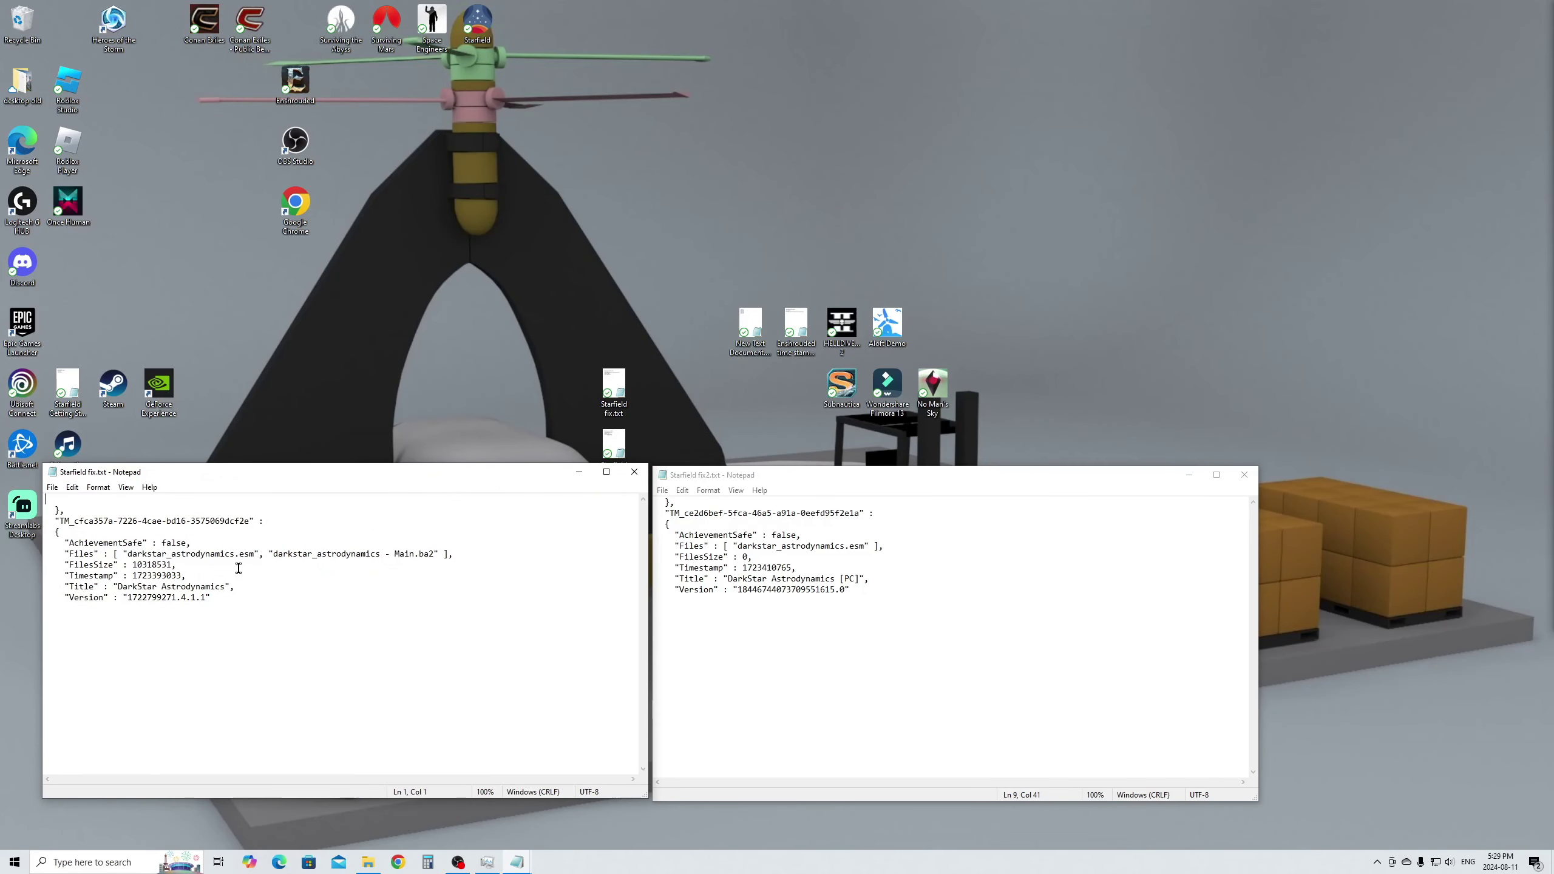
# Compare the FilesSize and Version values of the DarkStar entries in Starfield fix.txt and Starfield fix2.txt
pyautogui.doubleClick(743, 557)
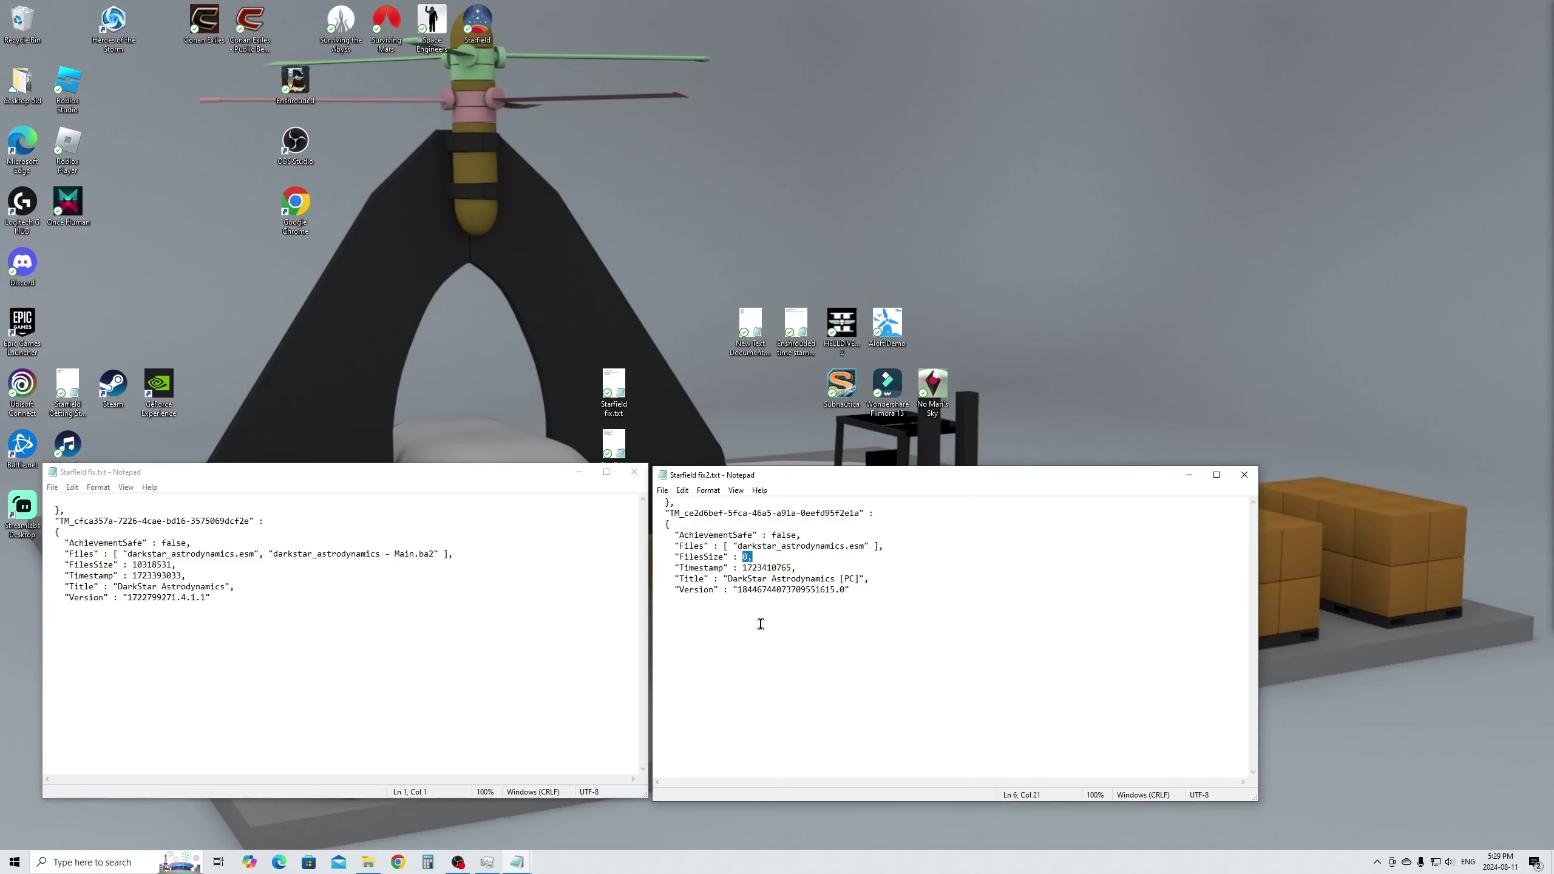
pyautogui.doubleClick(140, 564)
pyautogui.hotkey('ctrl', 'End')
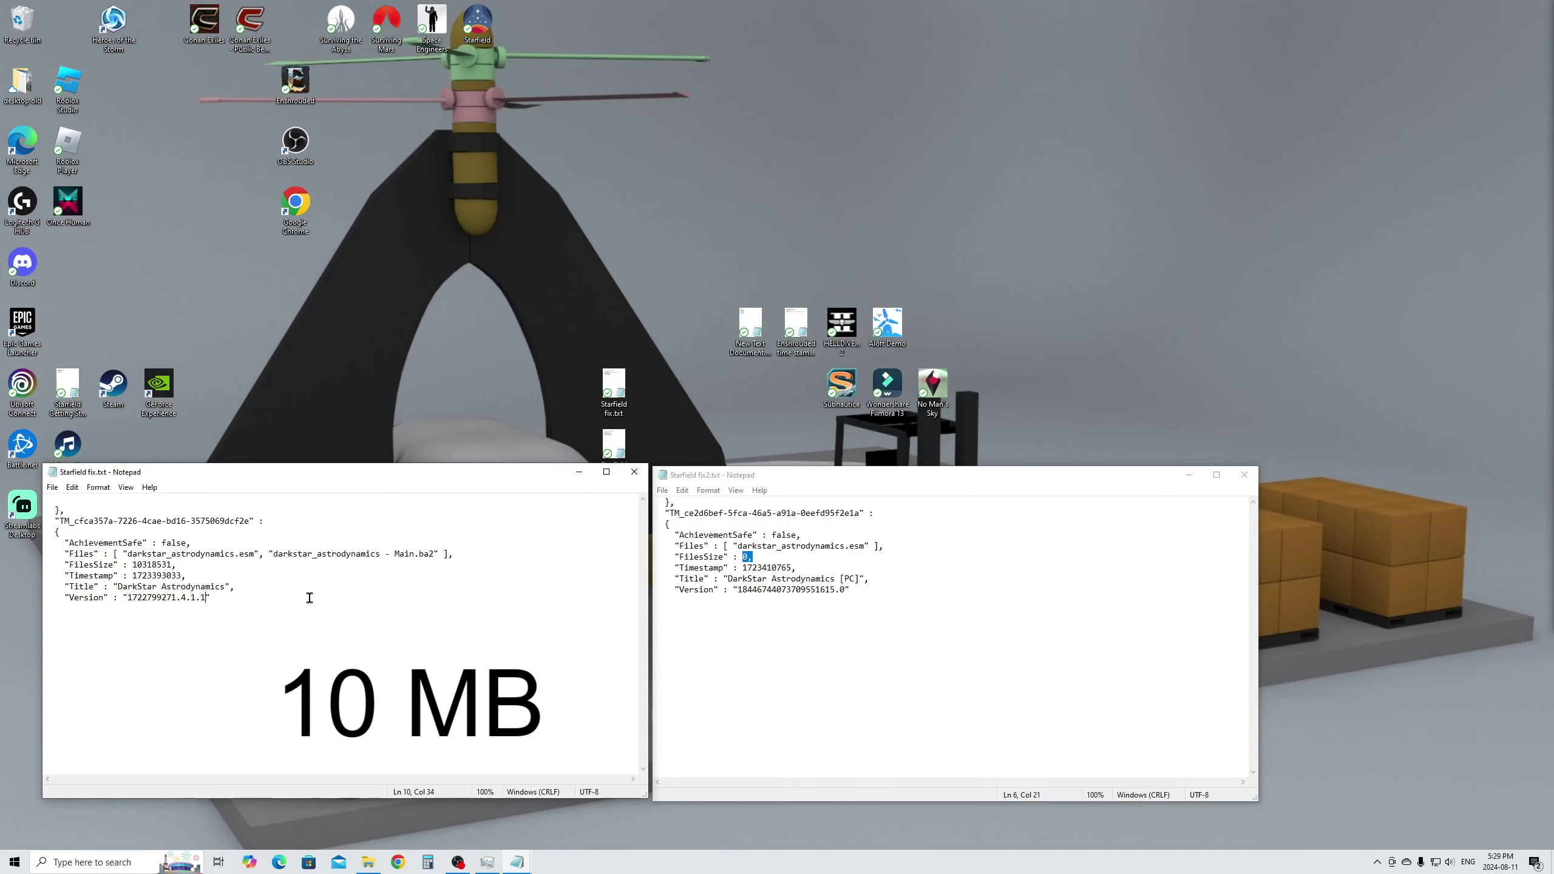
pyautogui.moveTo(126, 596); pyautogui.dragTo(279, 615)
pyautogui.moveTo(742, 591); pyautogui.dragTo(869, 579)
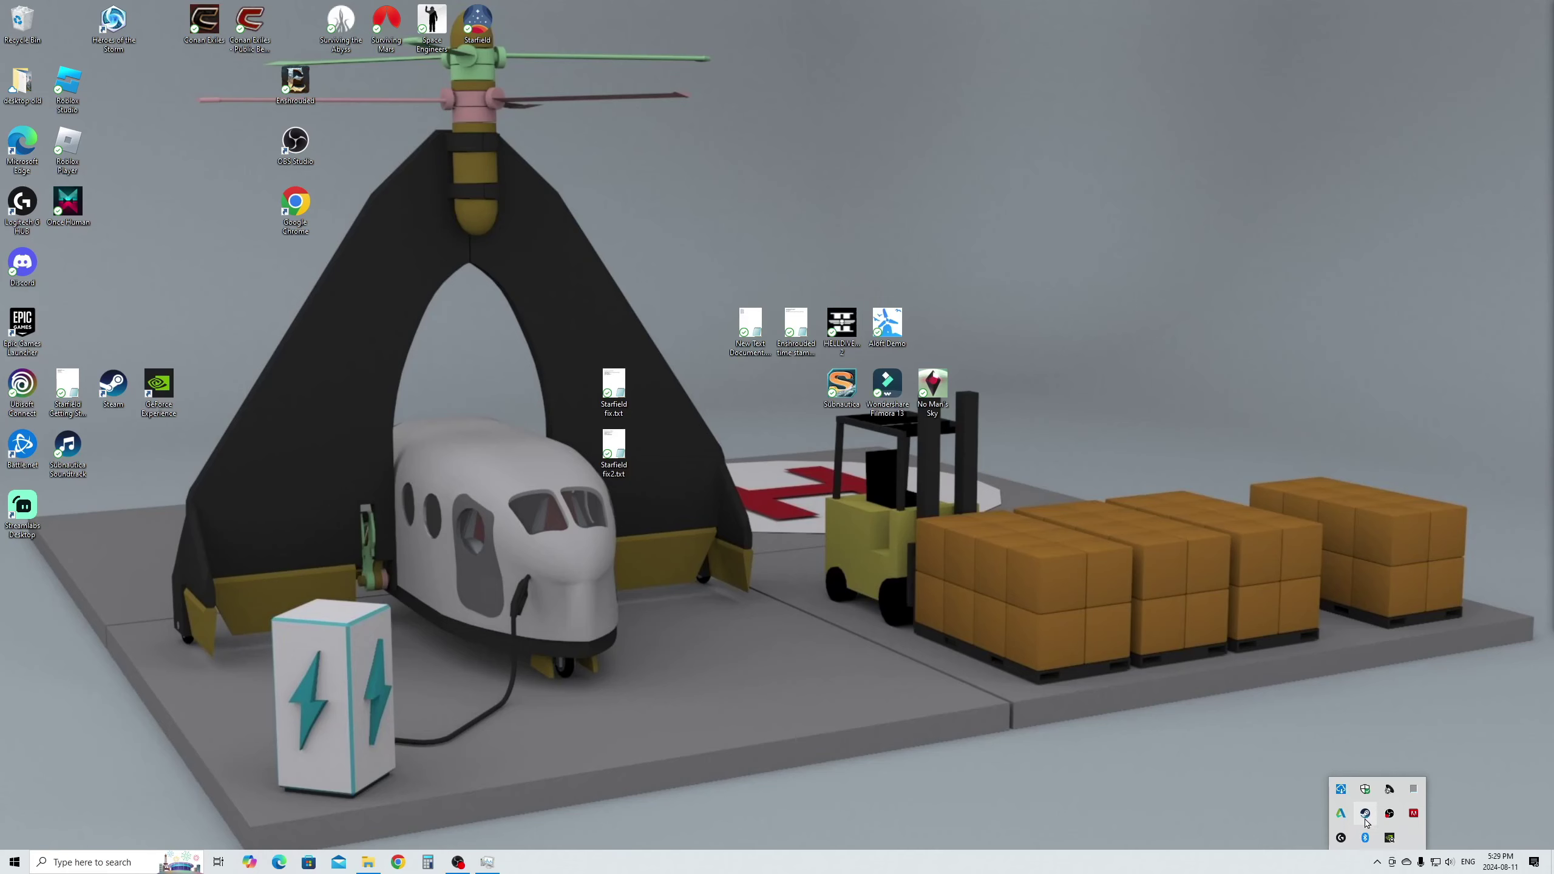
# Launch Starfield through Steam and check the Creations load order for DarkStar Astrodynamics
pyautogui.rightClick(1366, 820)
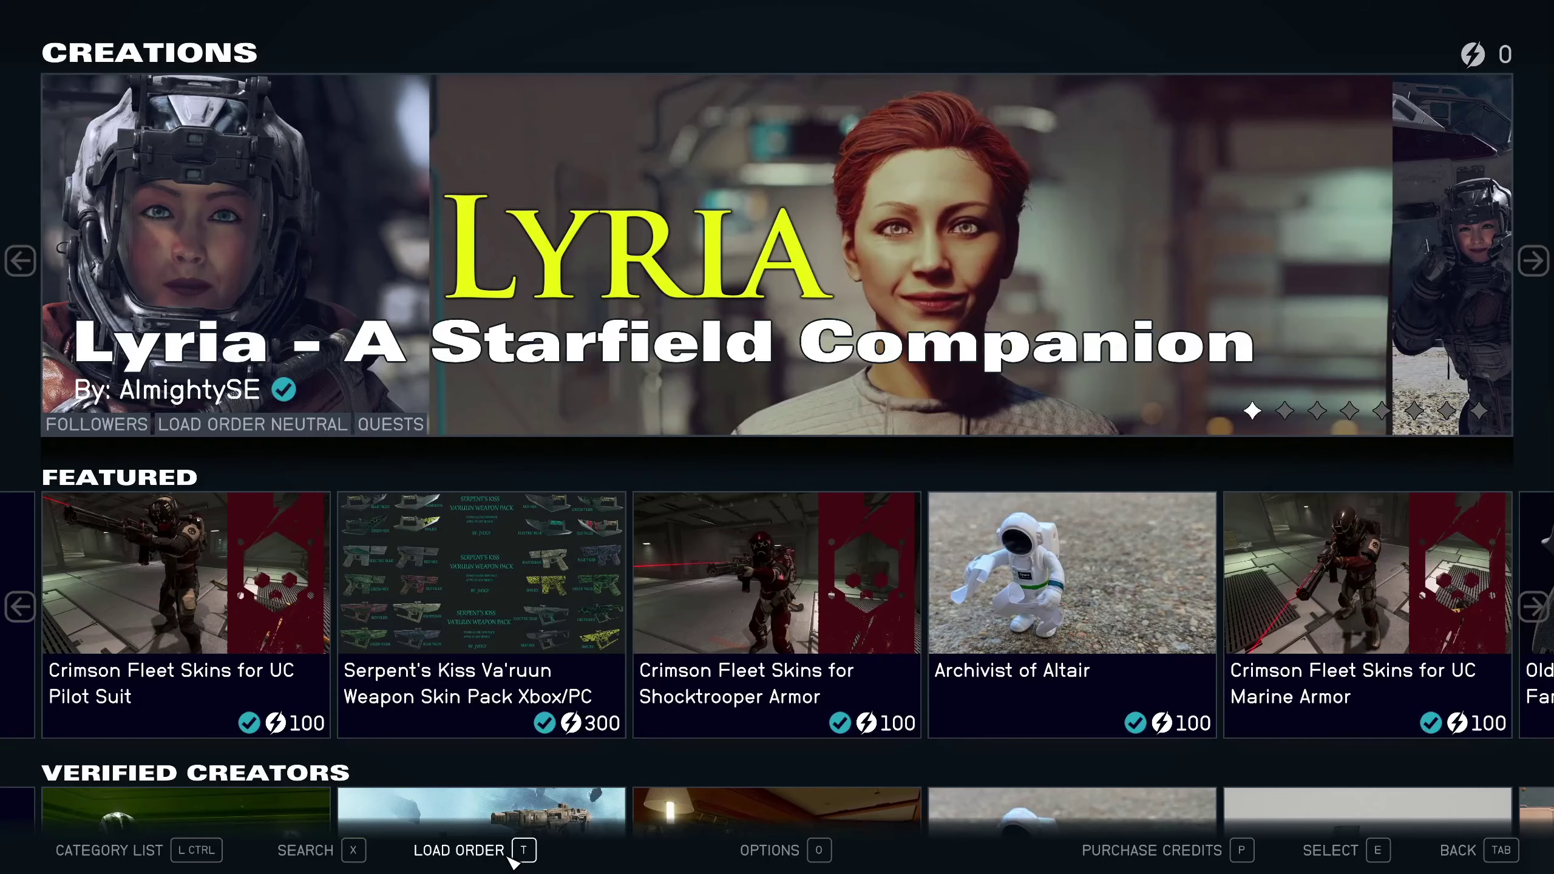
pyautogui.click(513, 862)
pyautogui.scroll(-8, 486, 648)
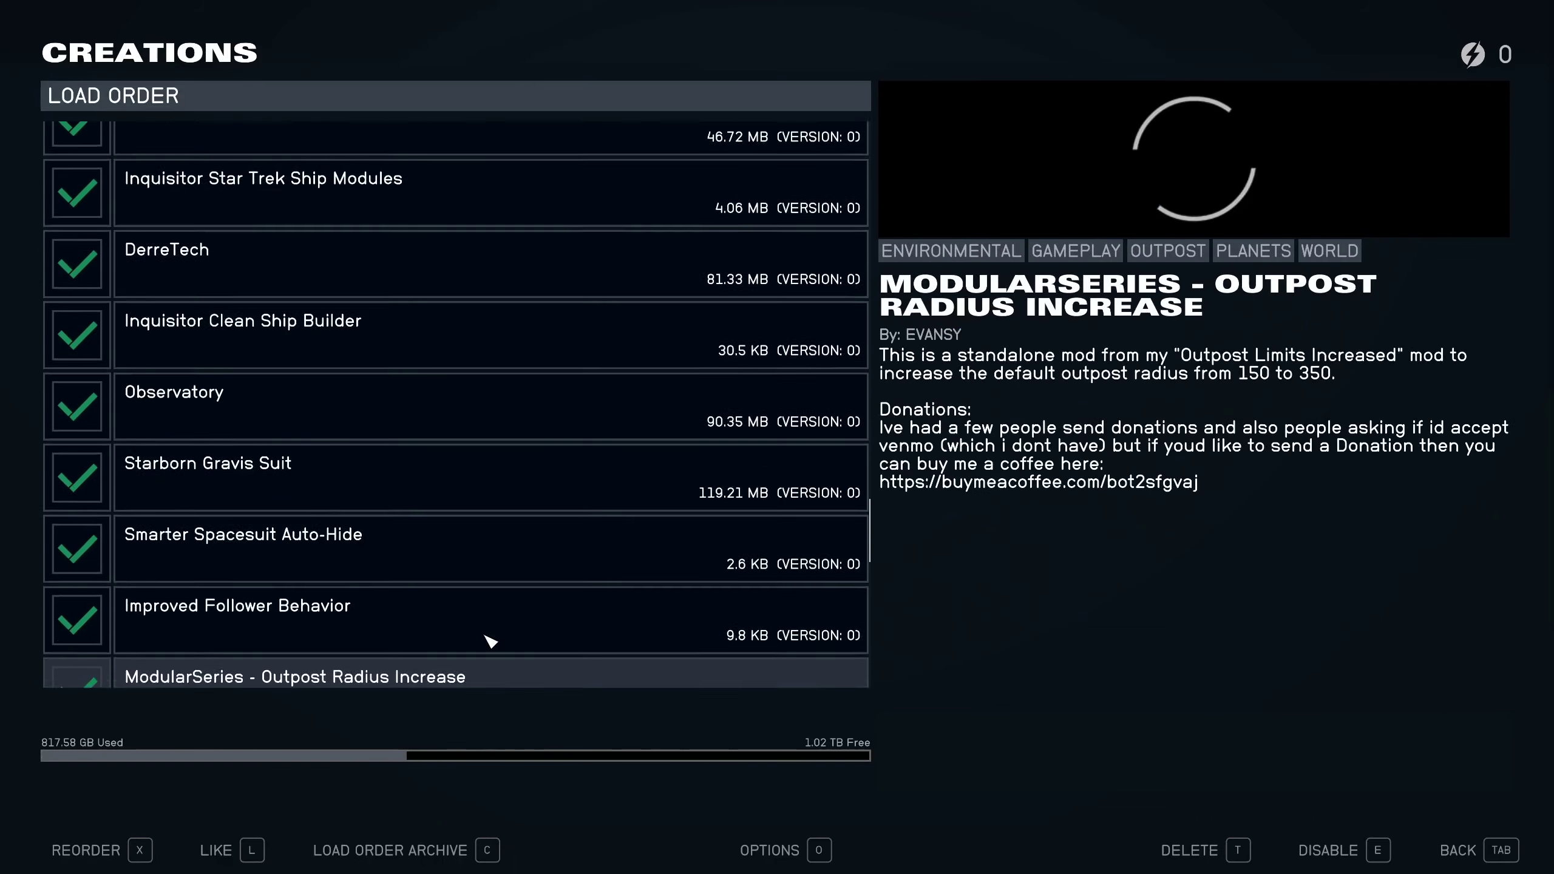
pyautogui.click(1481, 850)
# View the DarkStar Astrodynamics page from the bookmarked creations to check its download option, then return to the list
pyautogui.scroll(-5, 1005, 753)
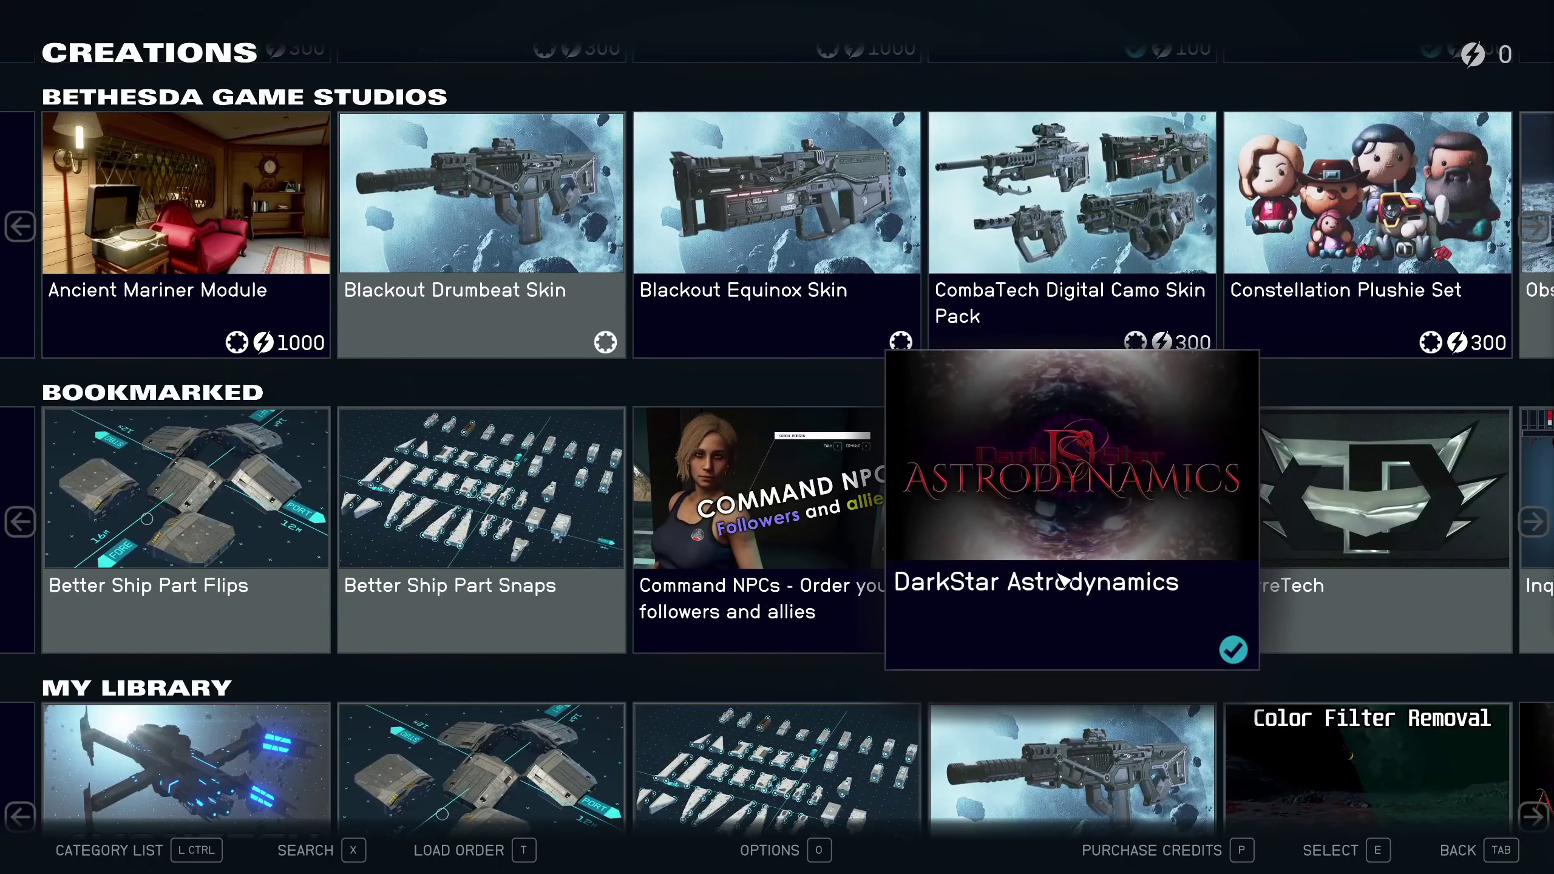
pyautogui.click(1004, 612)
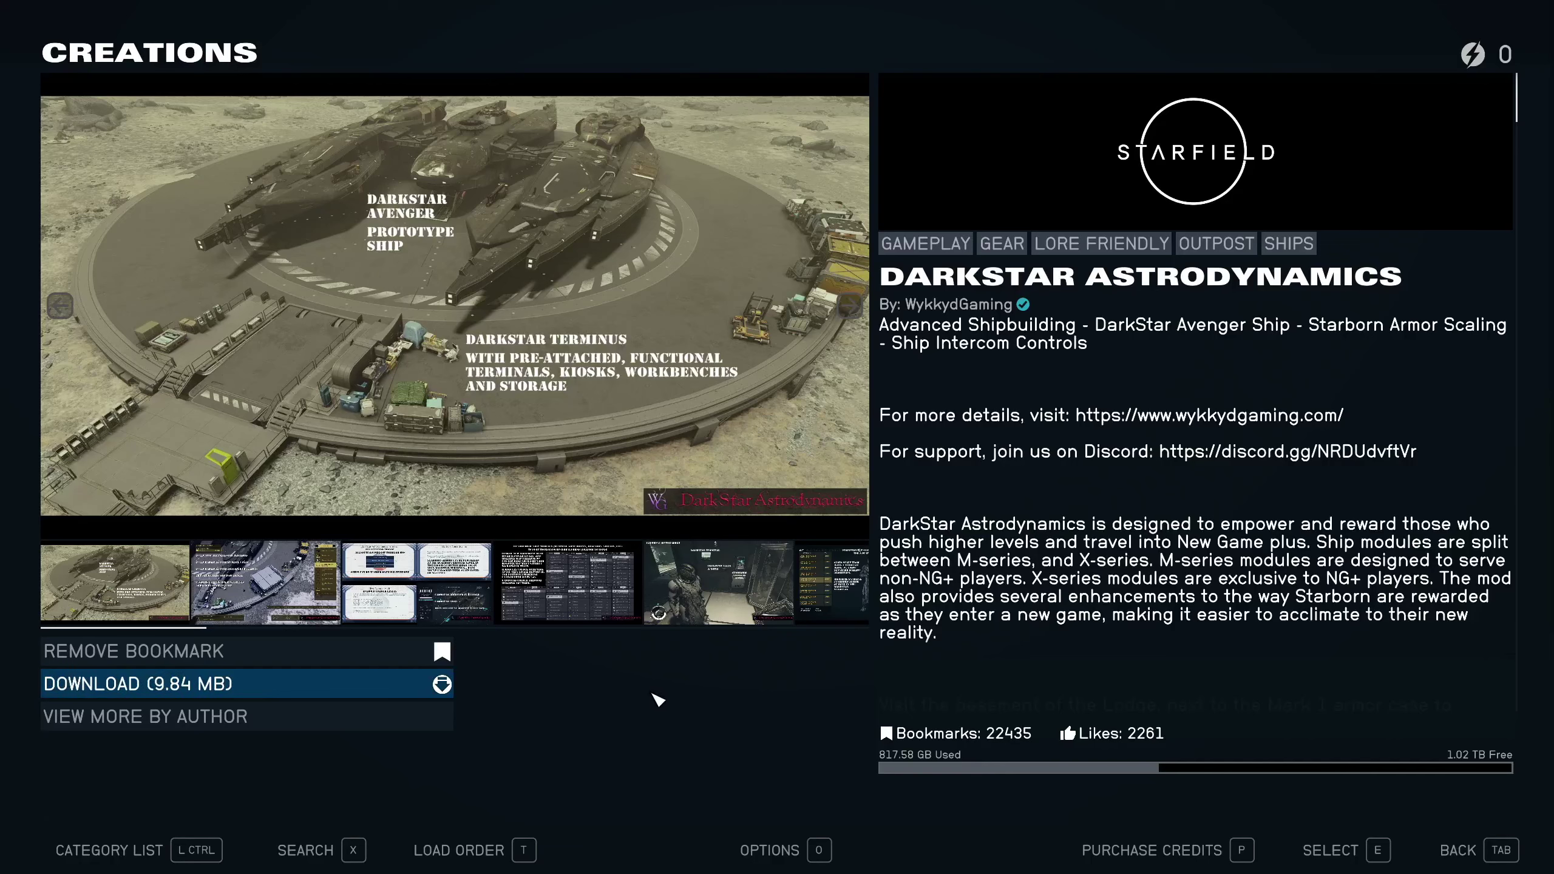
pyautogui.click(1492, 858)
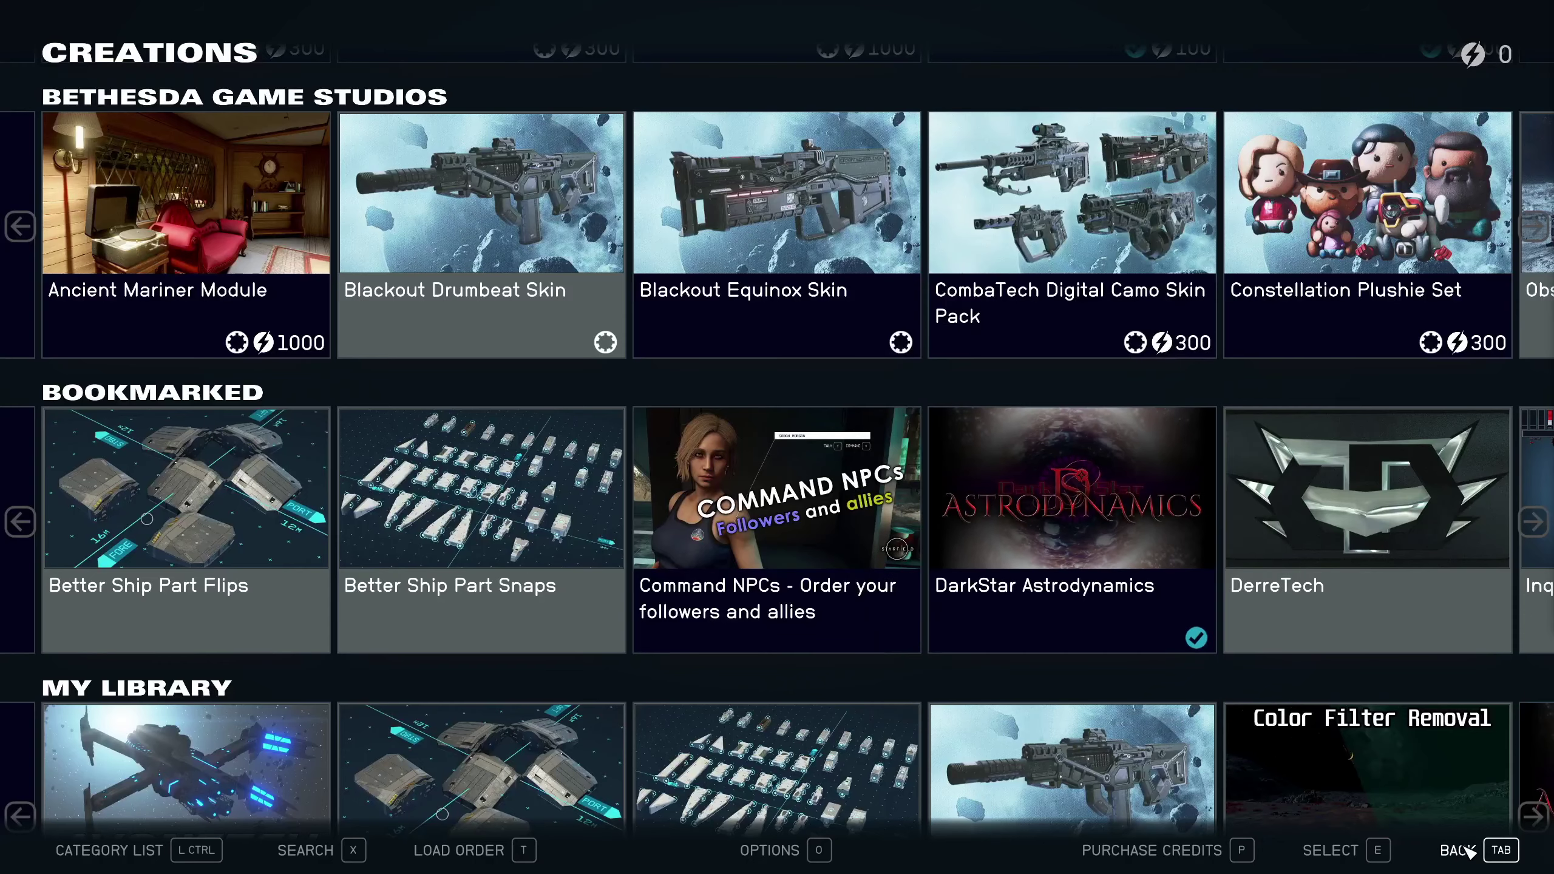
# Leave Creations and quit Starfield to the desktop
pyautogui.click(1478, 857)
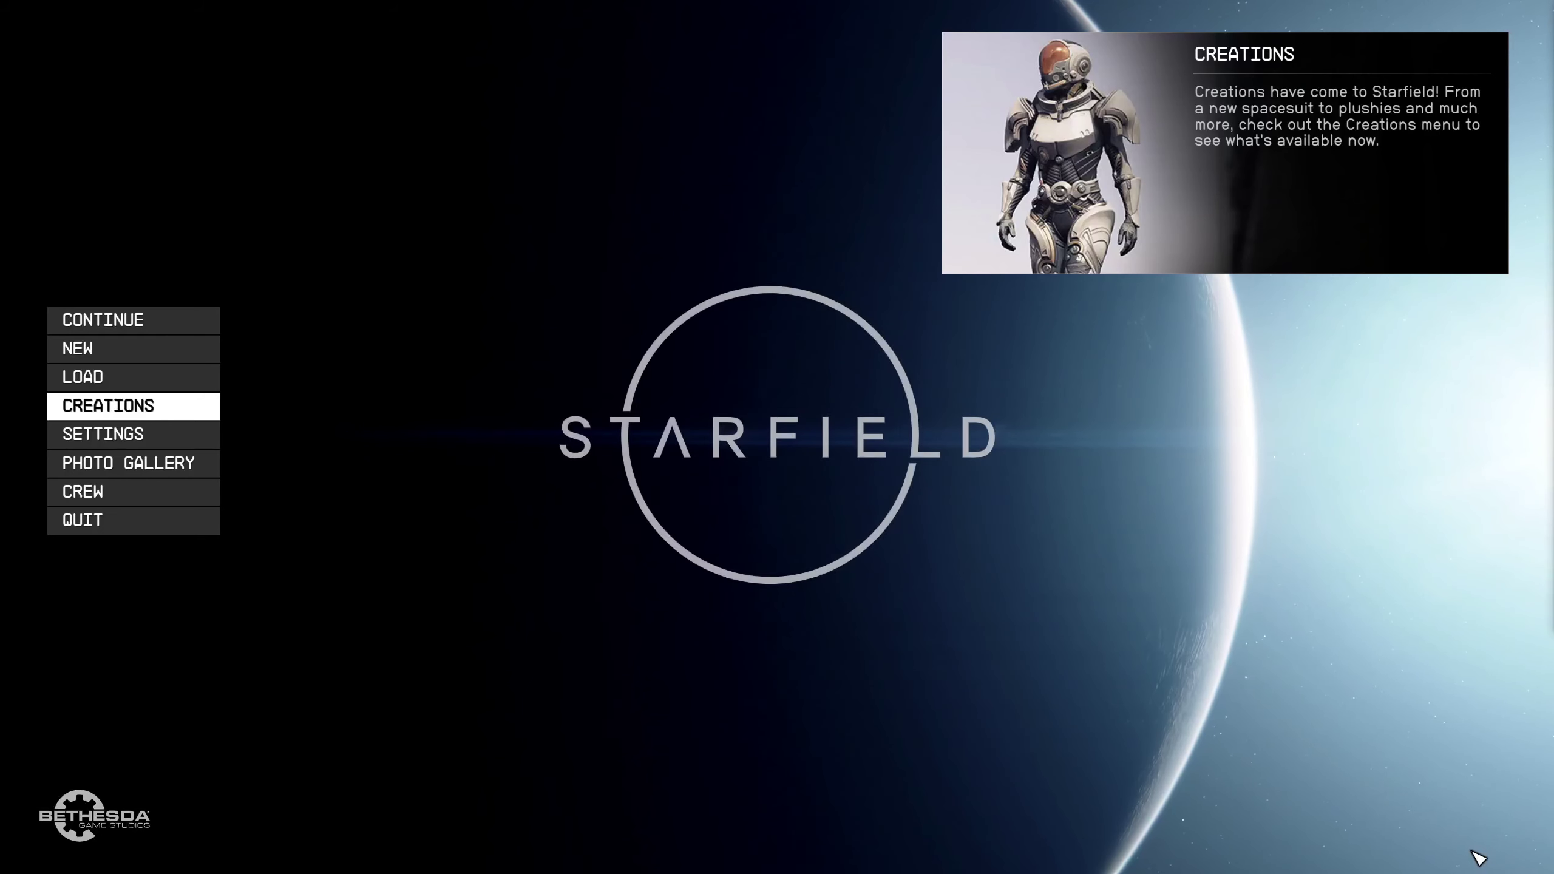
pyautogui.click(176, 528)
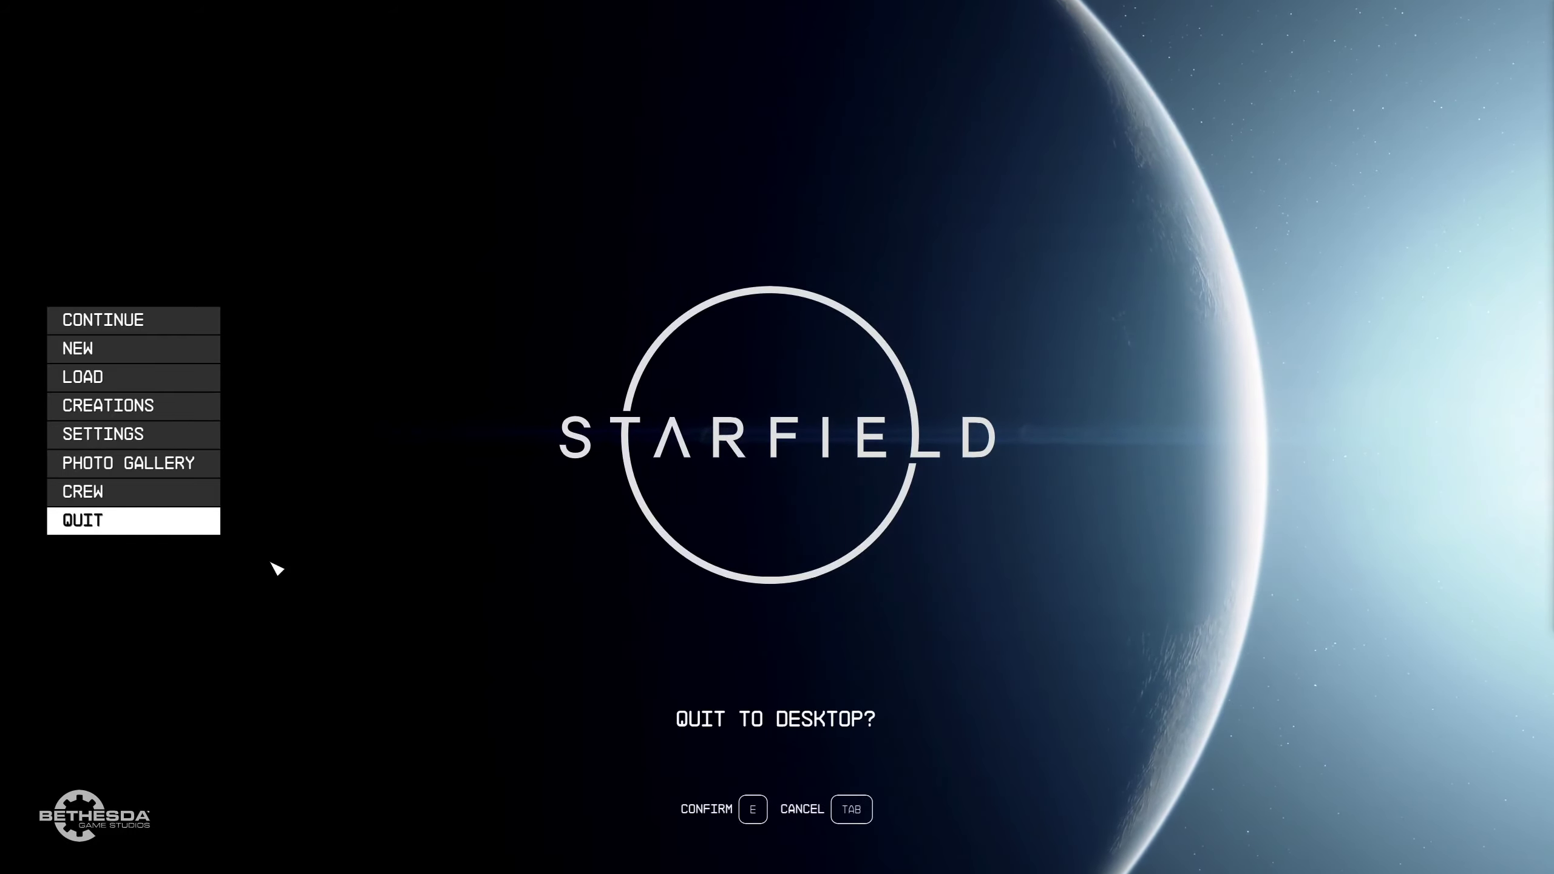
pyautogui.click(718, 813)
# Open ContentCatalog.txt from the File Explorer search results and check all entries through to the end for DarkStar Astrodynamics
pyautogui.click(368, 862)
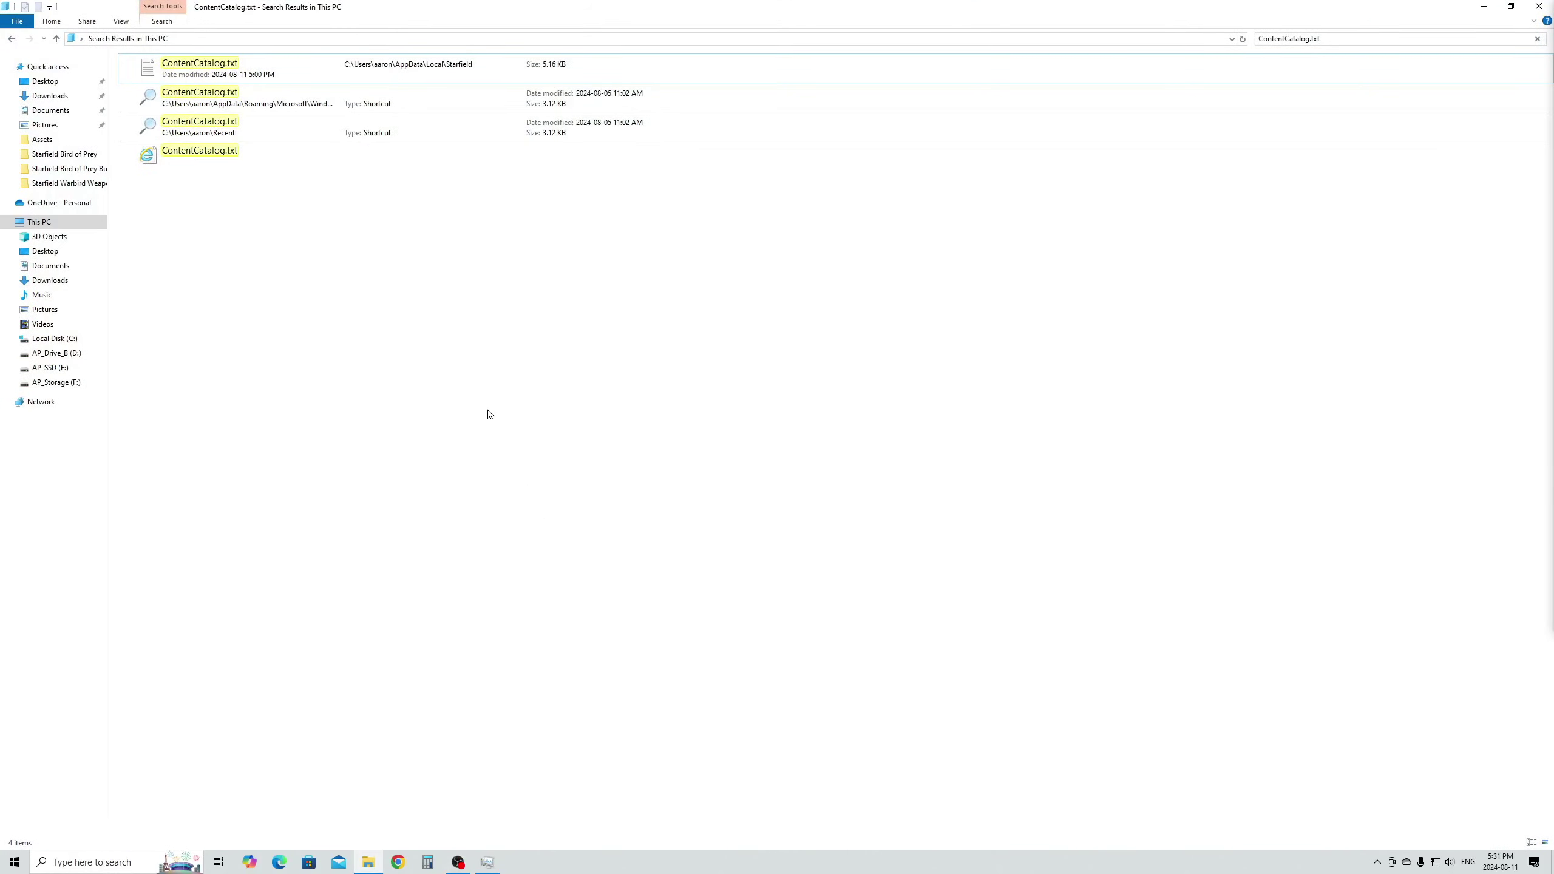
pyautogui.doubleClick(257, 69)
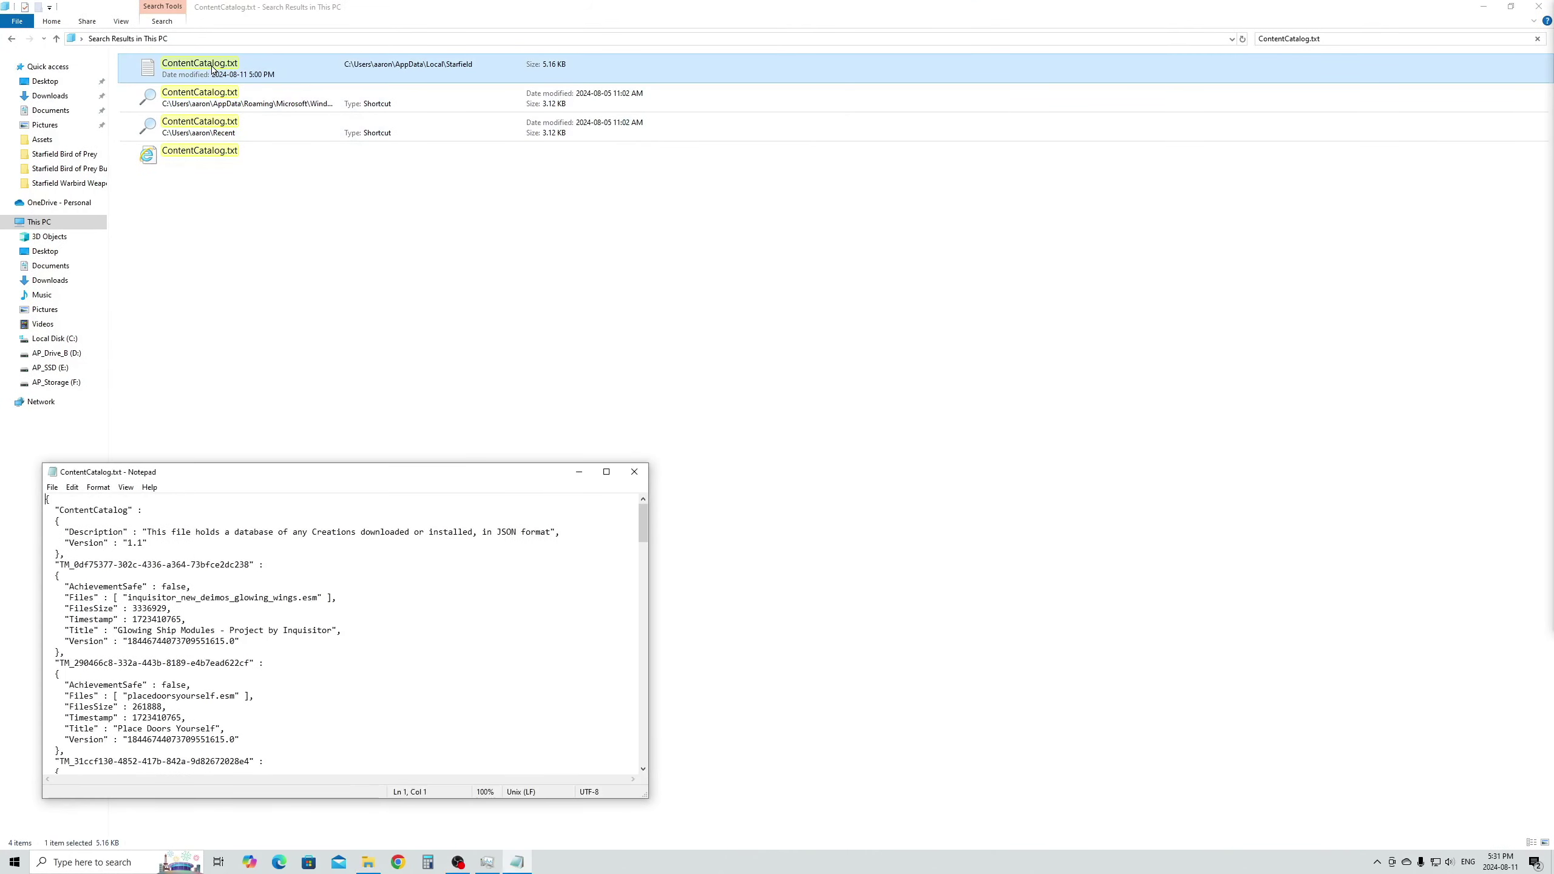
pyautogui.scroll(-15, 288, 586)
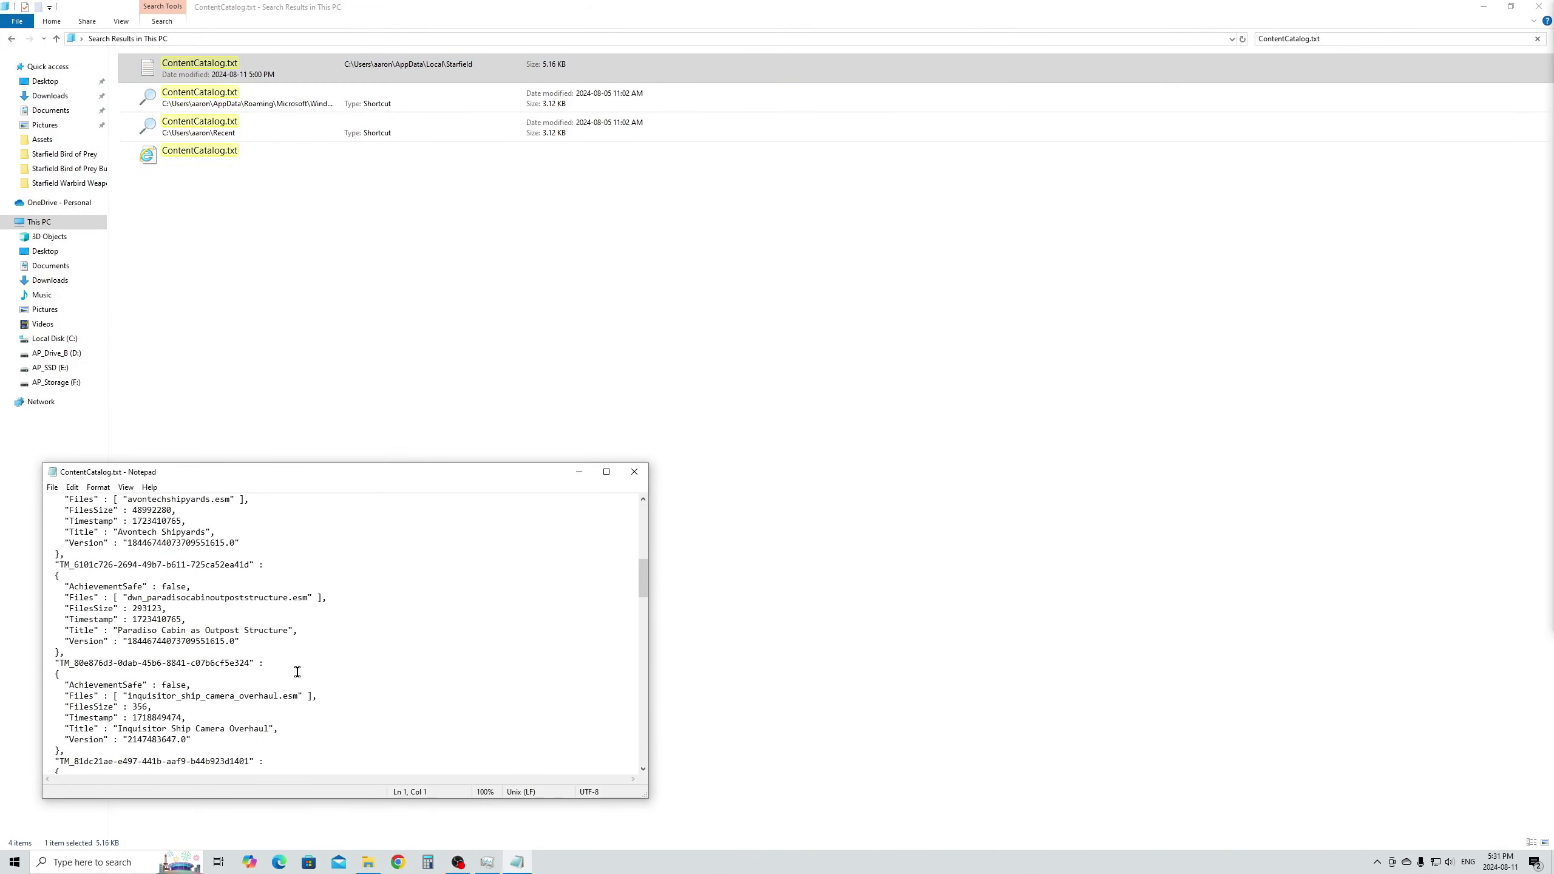
pyautogui.scroll(-20, 325, 673)
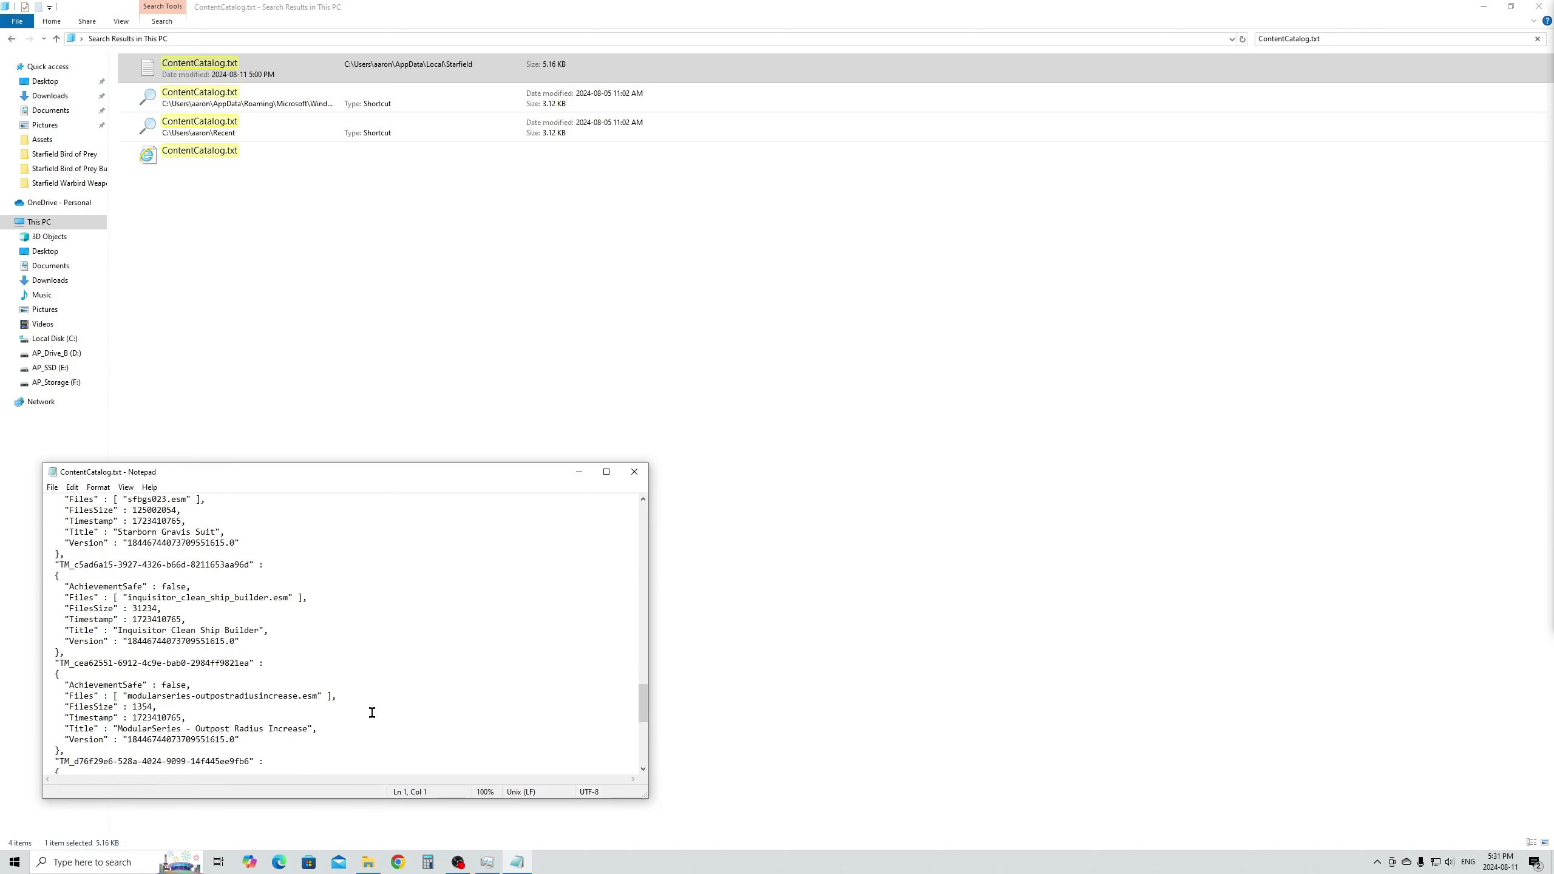
pyautogui.scroll(-3, 373, 715)
pyautogui.scroll(-1, 380, 709)
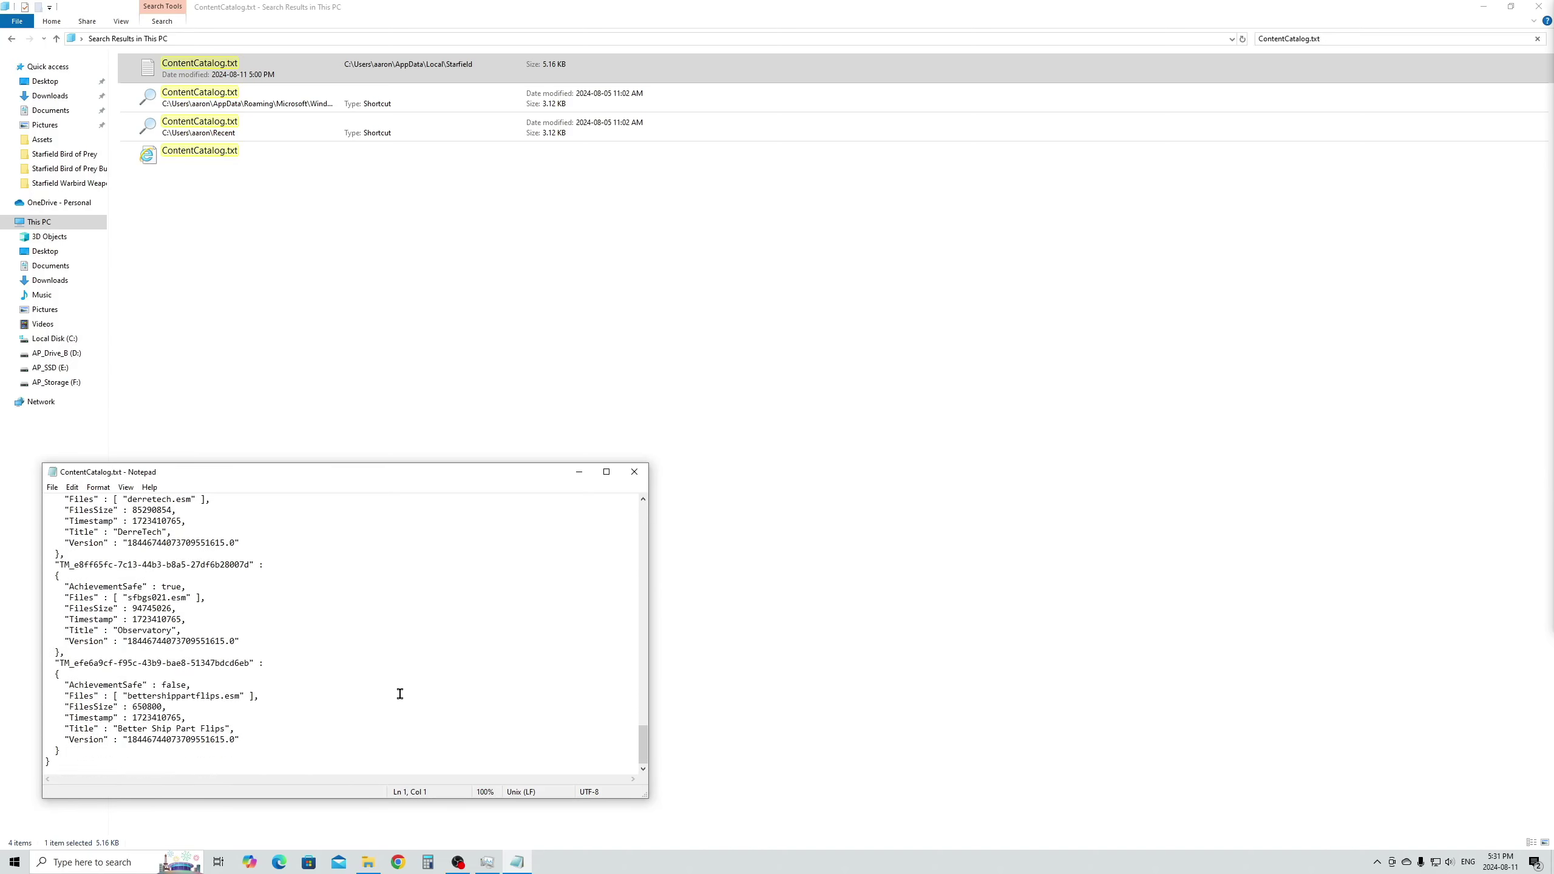
# Close ContentCatalog.txt and the File Explorer window with its search results
pyautogui.click(634, 471)
pyautogui.click(670, 378)
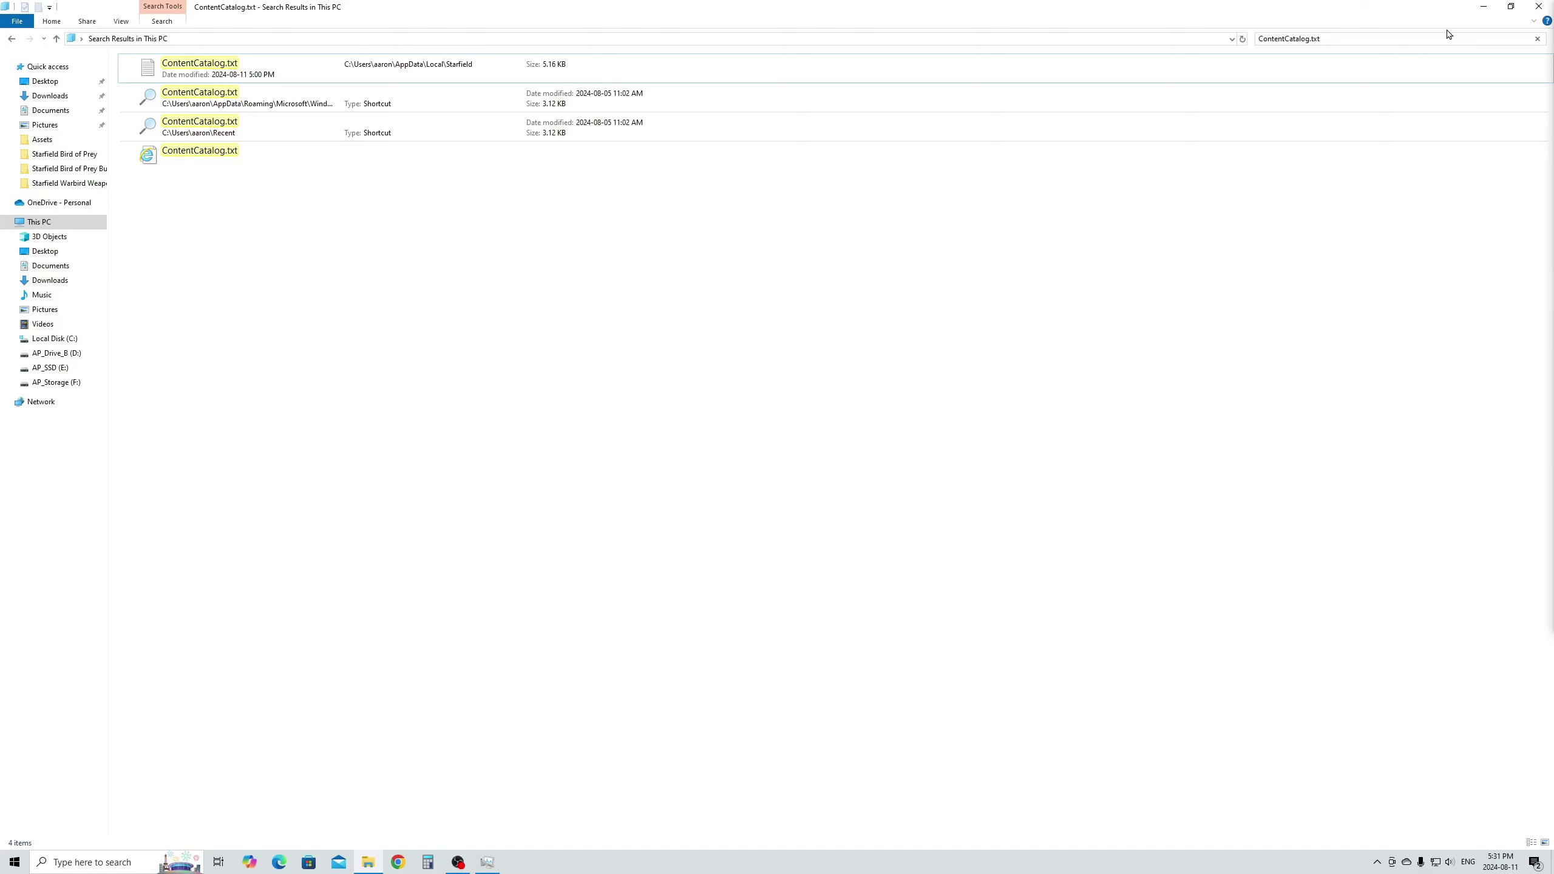
pyautogui.click(1539, 6)
pyautogui.click(634, 472)
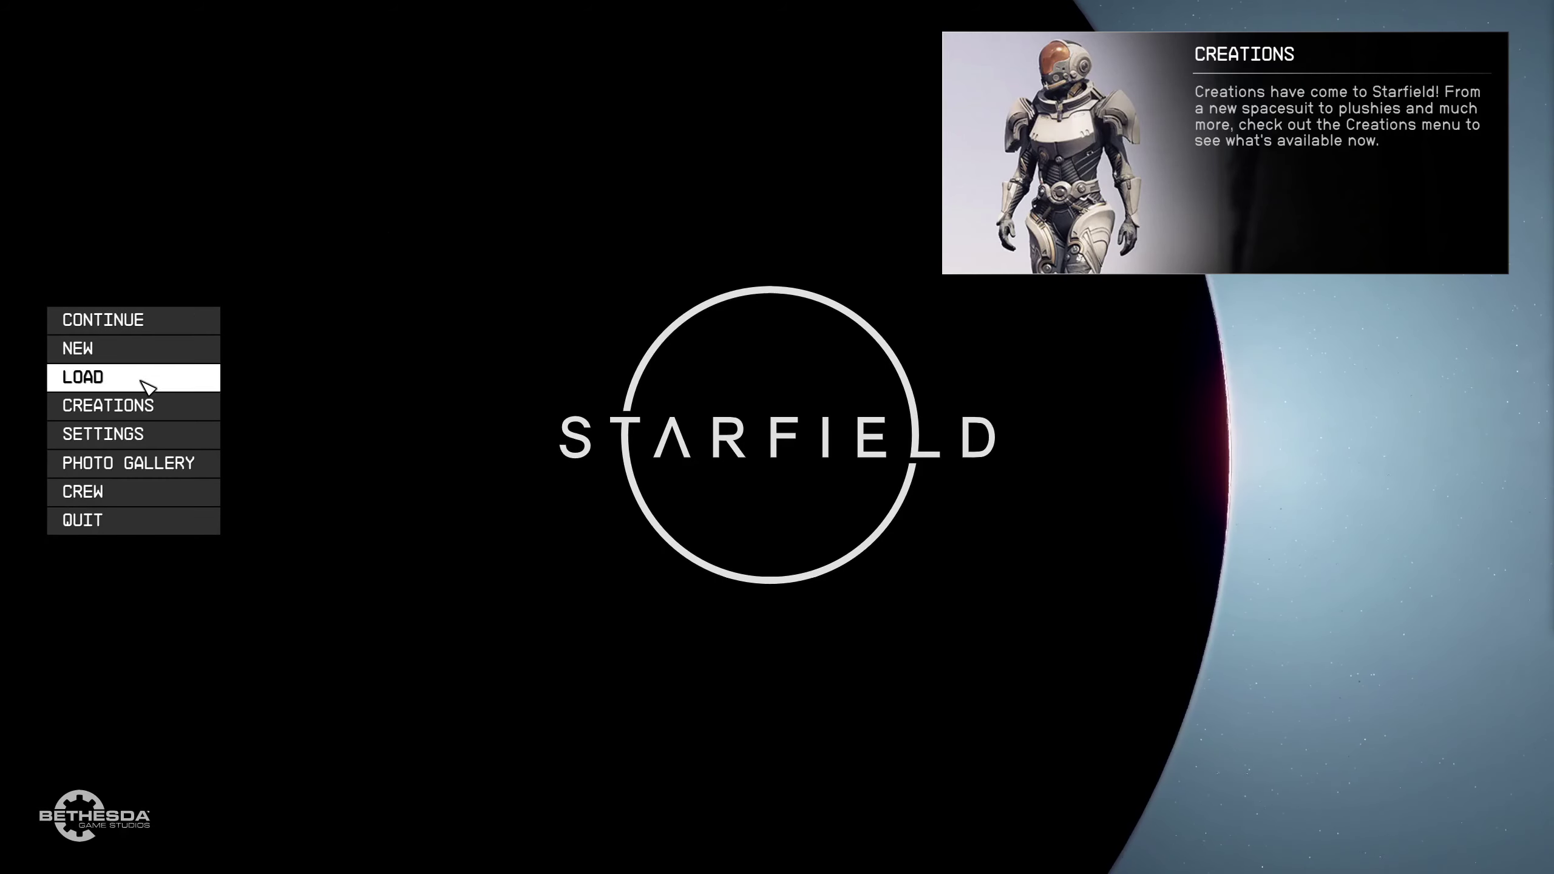
# Switch to Starfield, continue from the last saved game, and run the character through New Atlantis to the spaceport area
pyautogui.click(157, 329)
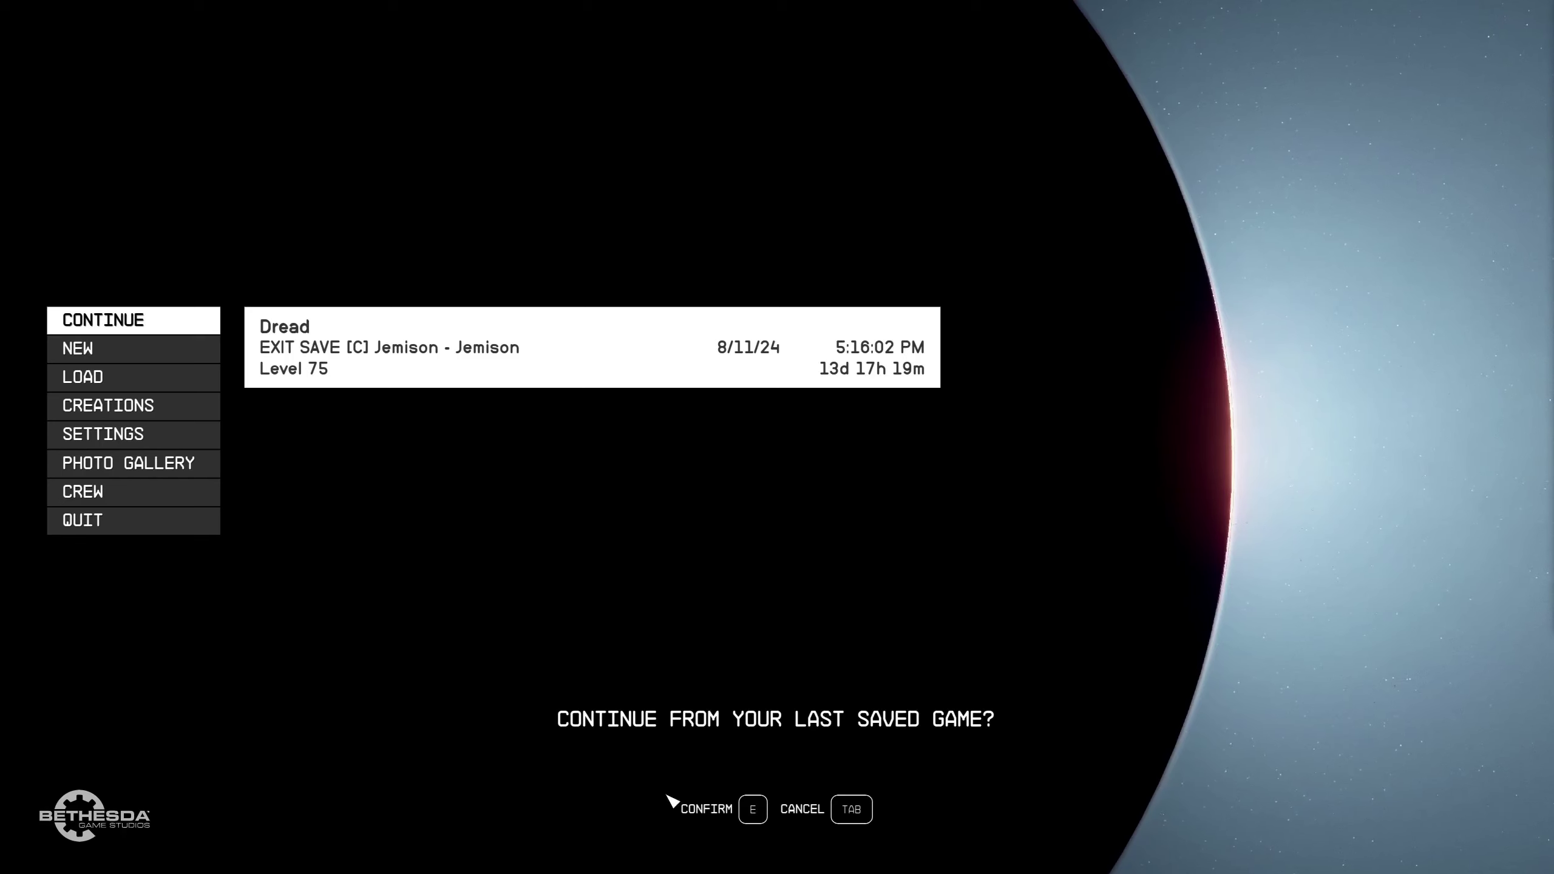
pyautogui.click(707, 809)
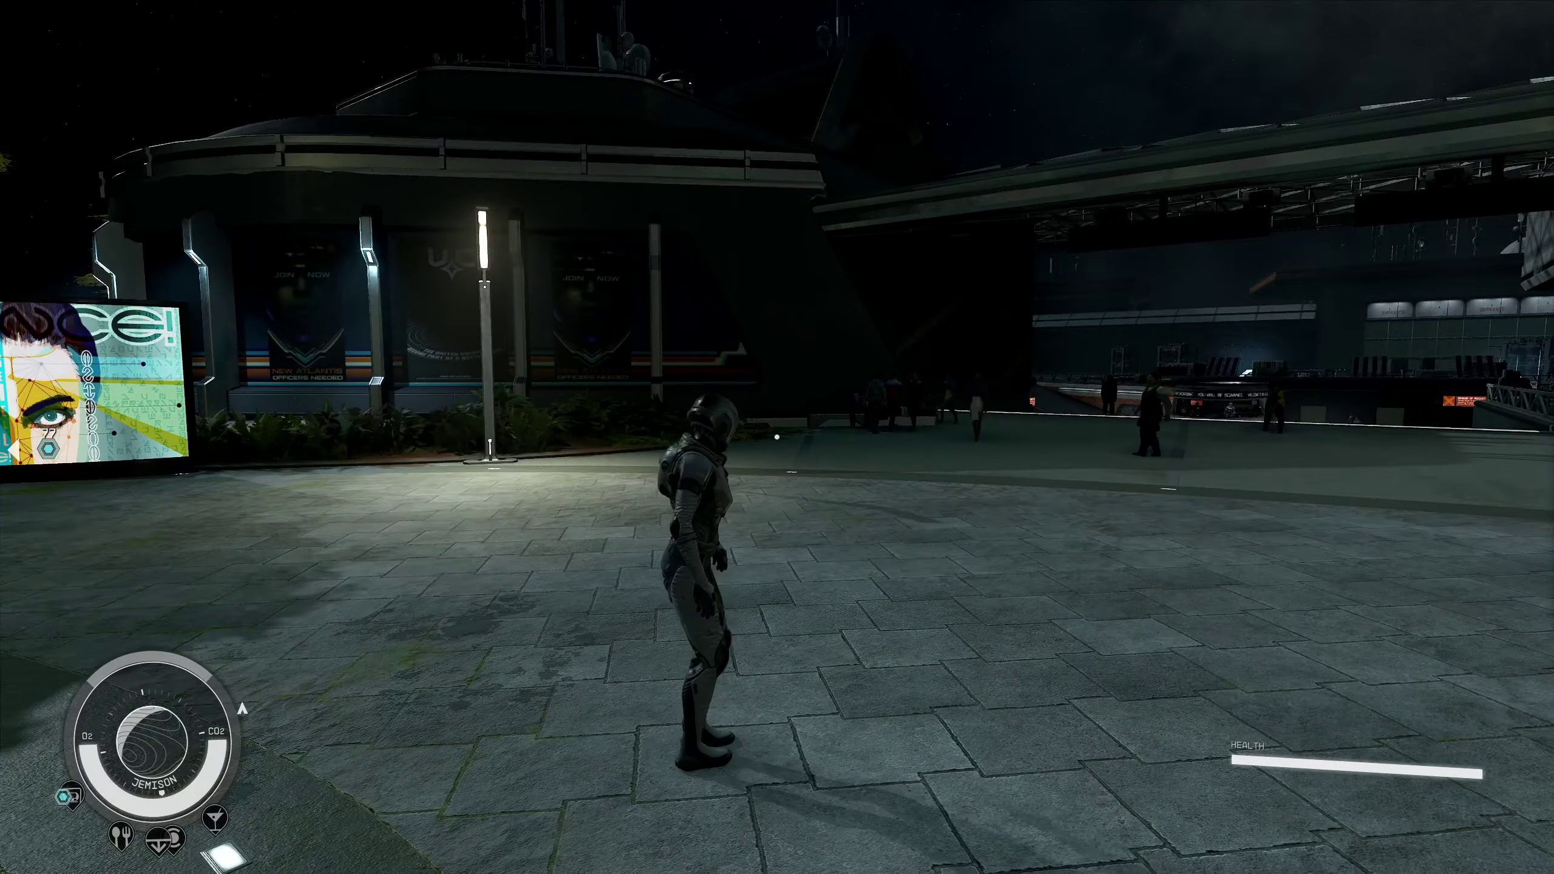
pyautogui.press('w')
pyautogui.press('w')
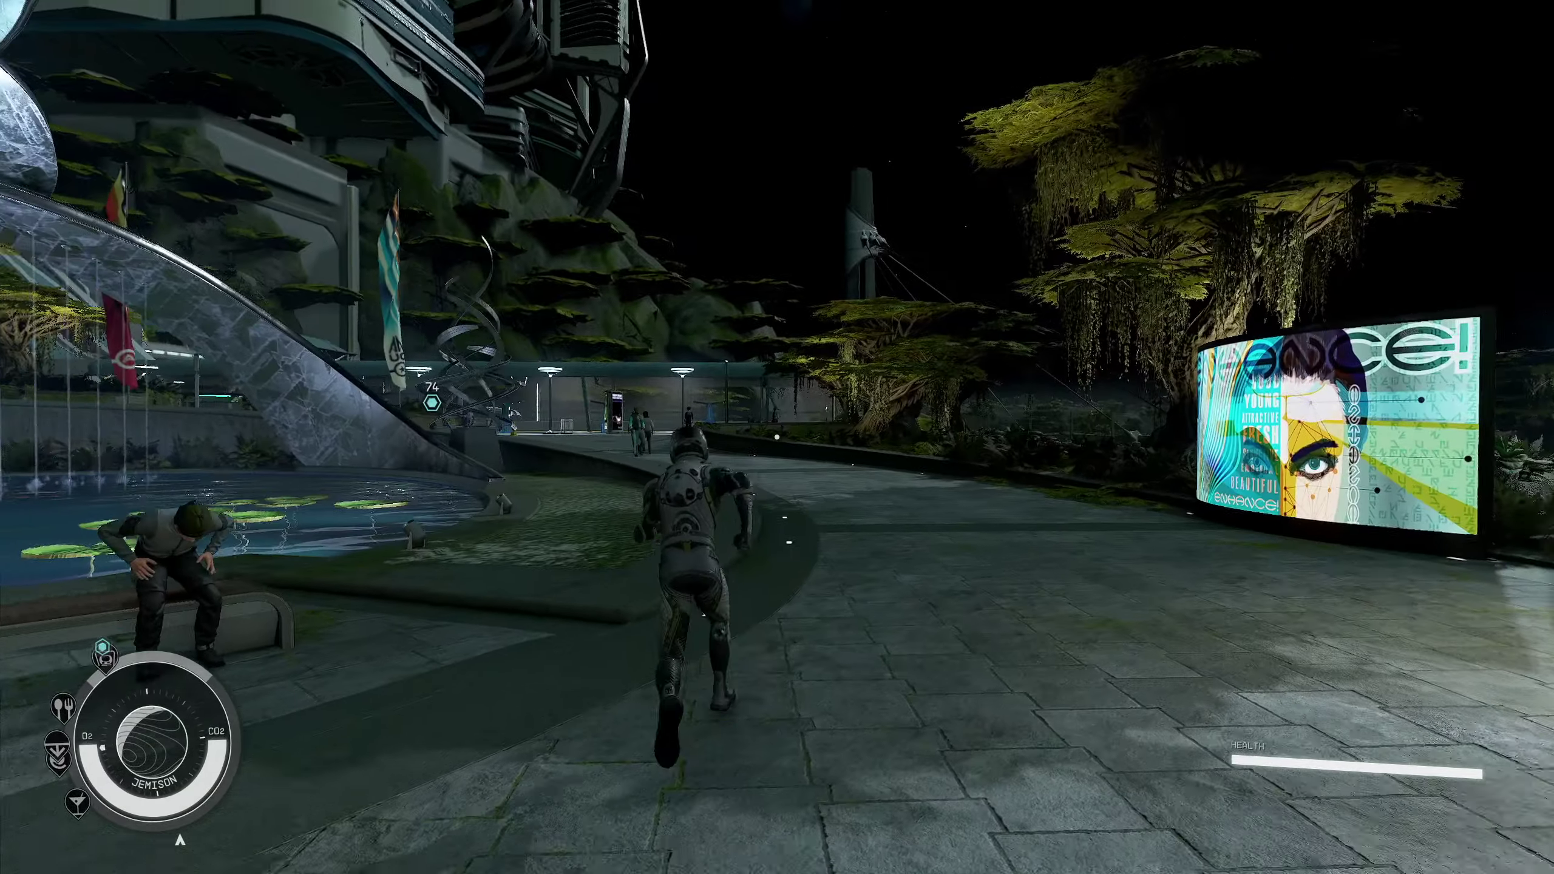
pyautogui.press('w')
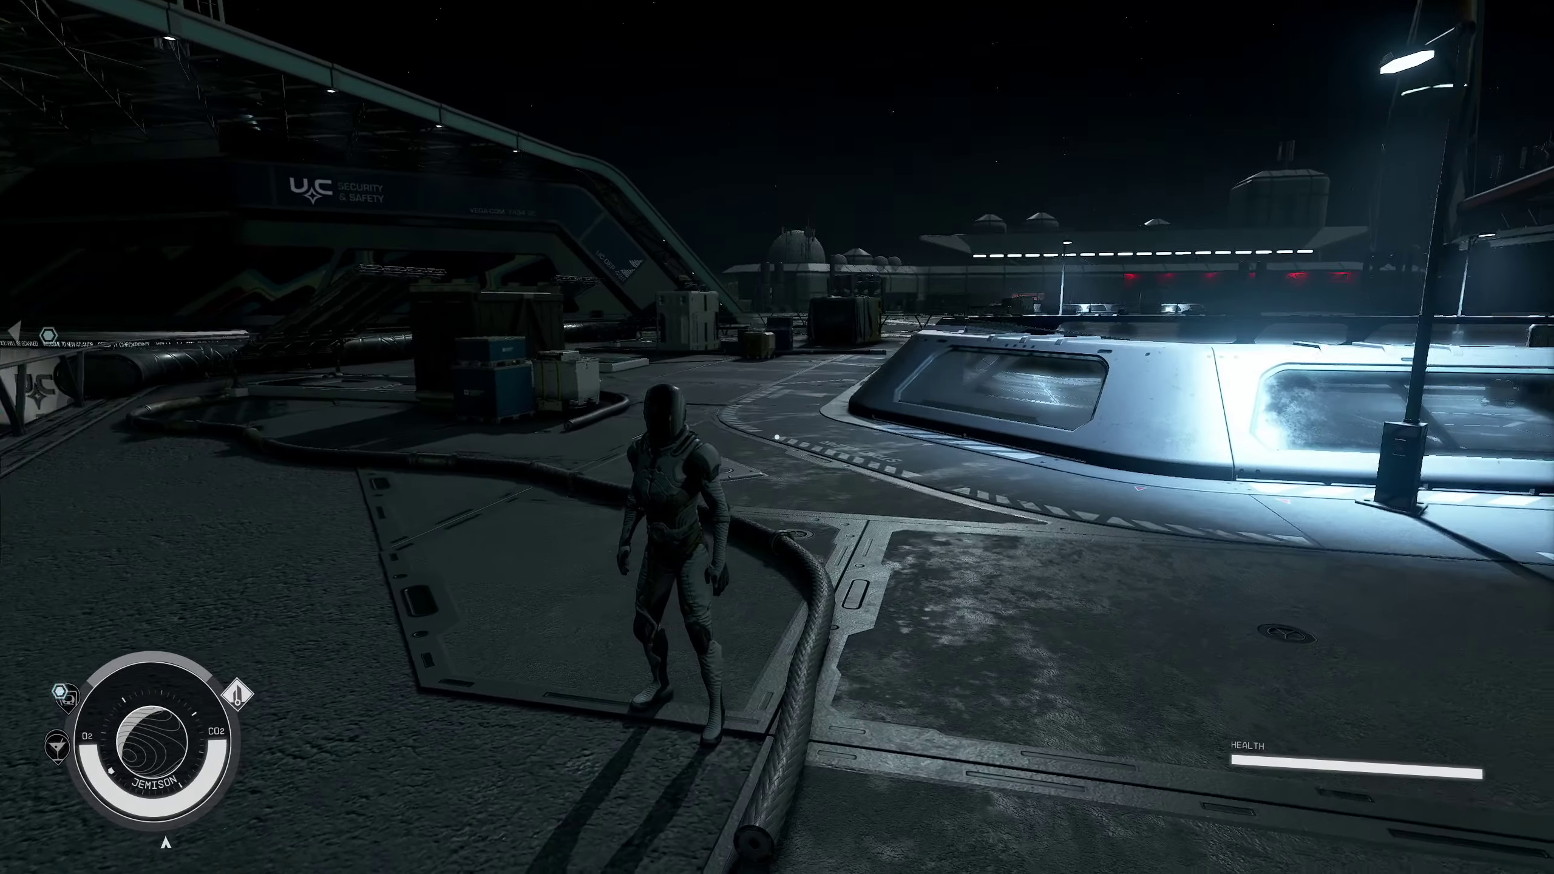
pyautogui.press('w')
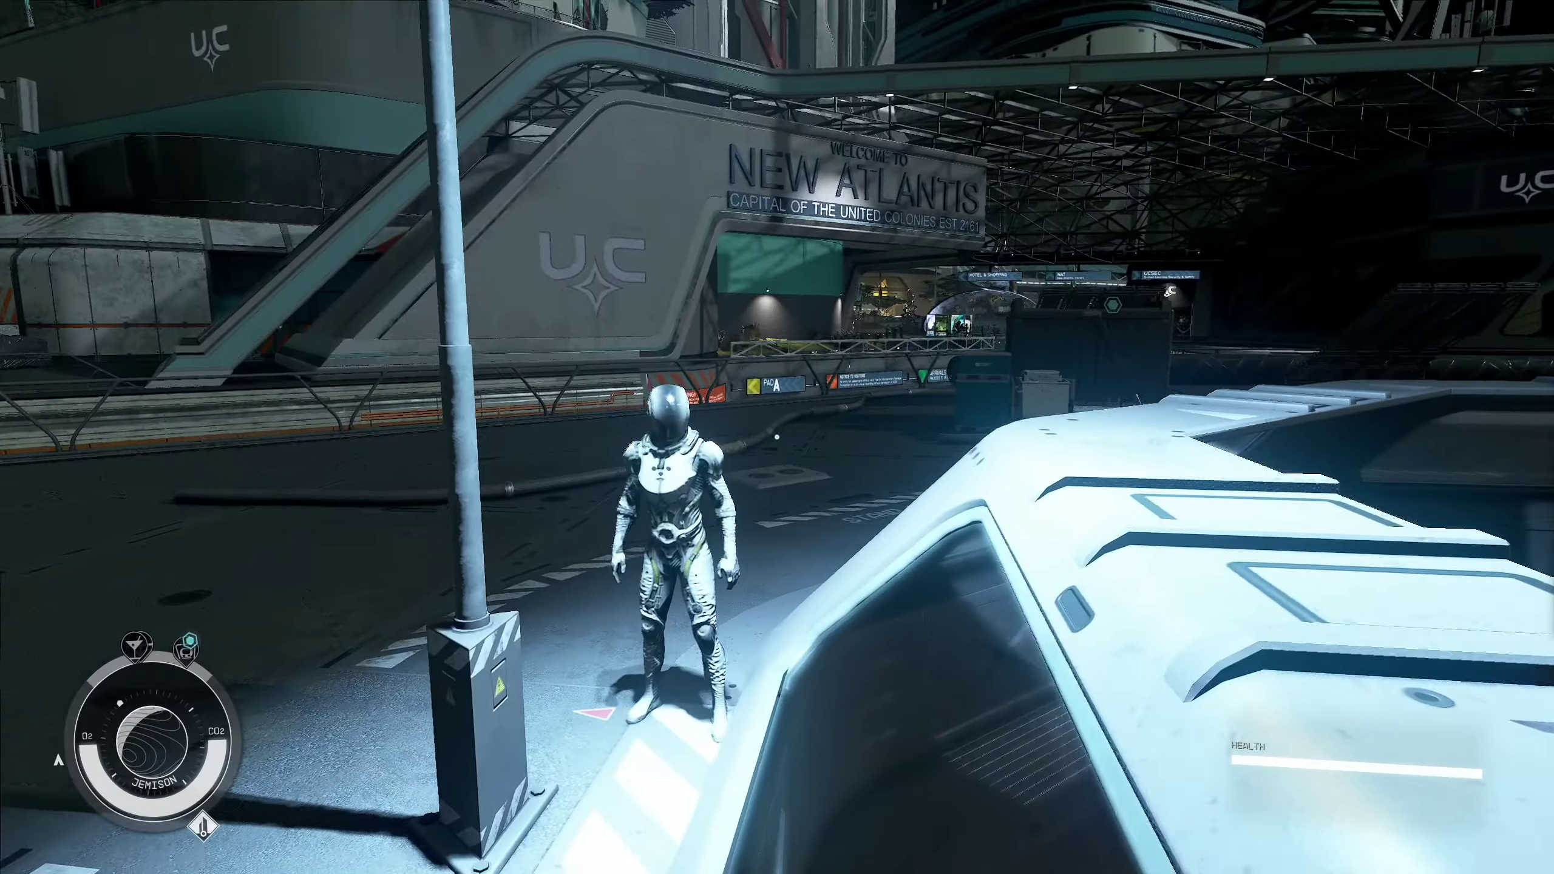